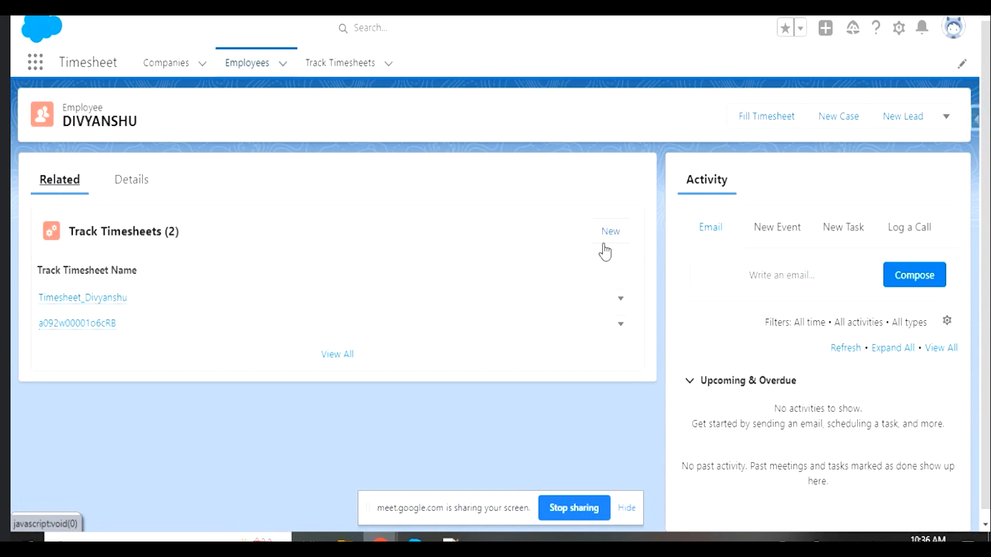
Open a blank Track Timesheet record from the employee's related list to view its required fields, and cancel it
left_click(605, 237)
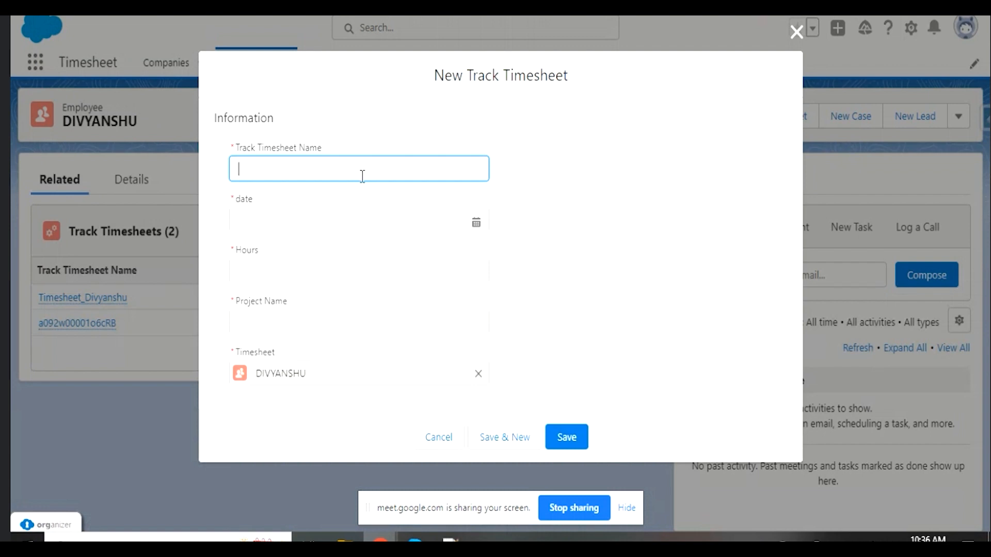
left_click(423, 444)
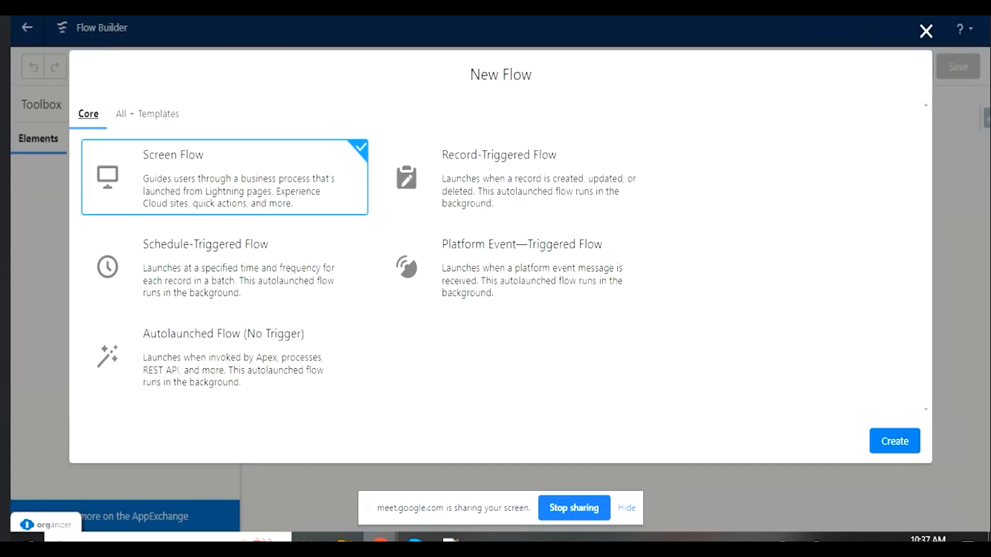
Create a blank Screen Flow and switch to the already open Fill Timesheet flow
left_click(900, 443)
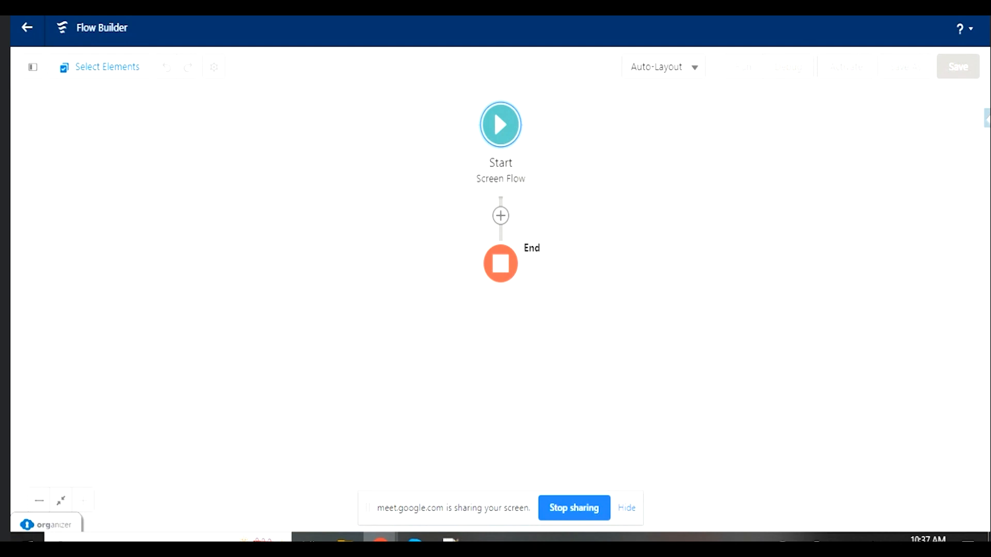
left_click(188, 10)
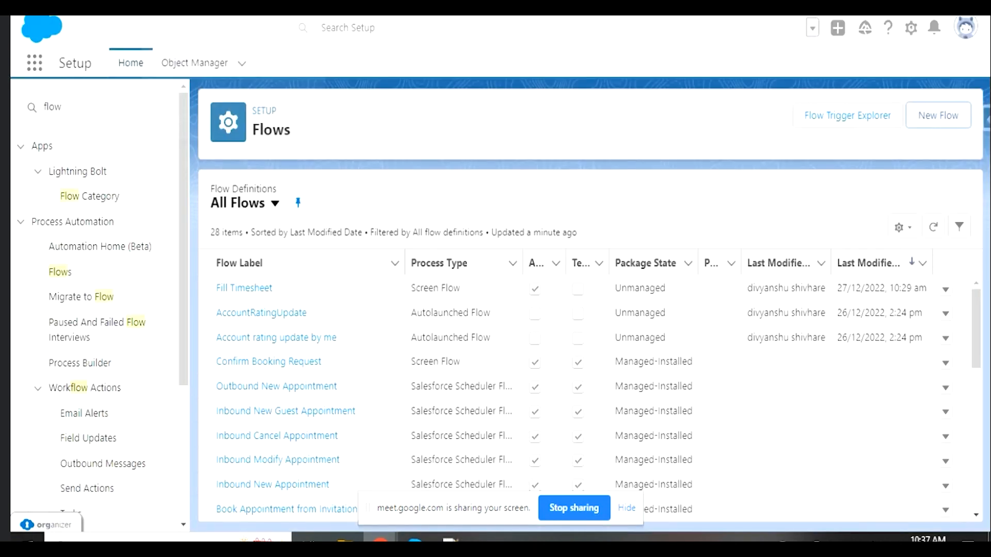
left_click(310, 9)
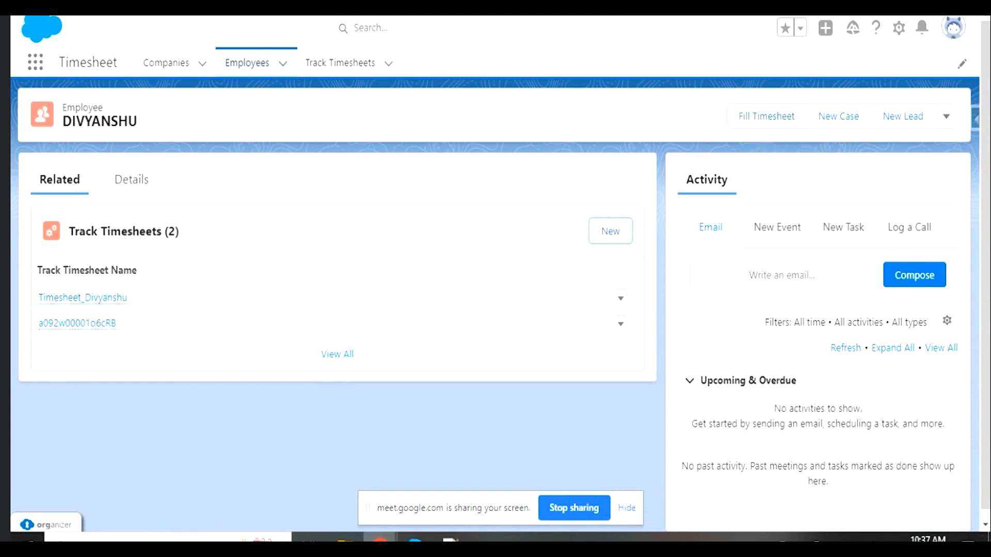
left_click(457, 8)
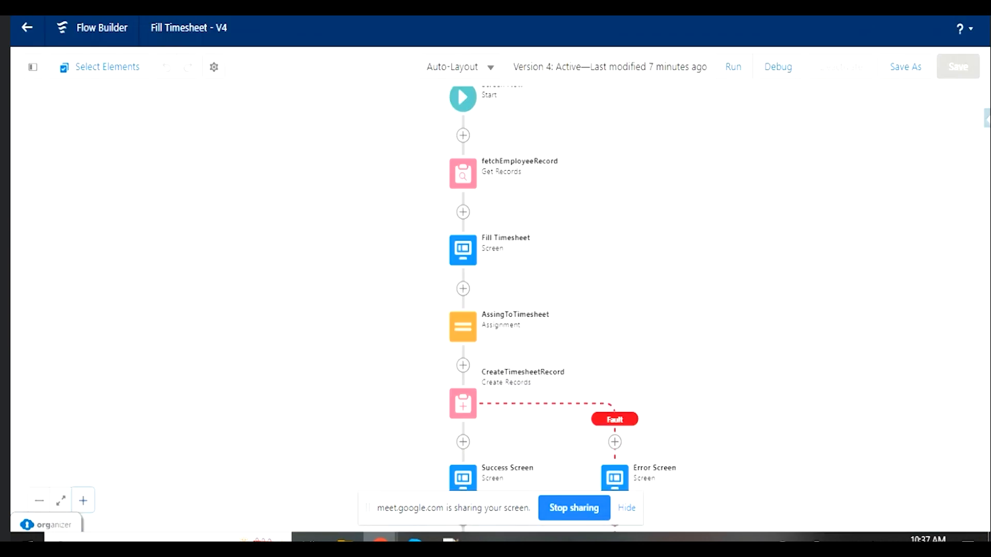
Open the Fill Timesheet screen element, examine its input fields, and cancel without changes
left_click_drag(661, 209, 671, 238)
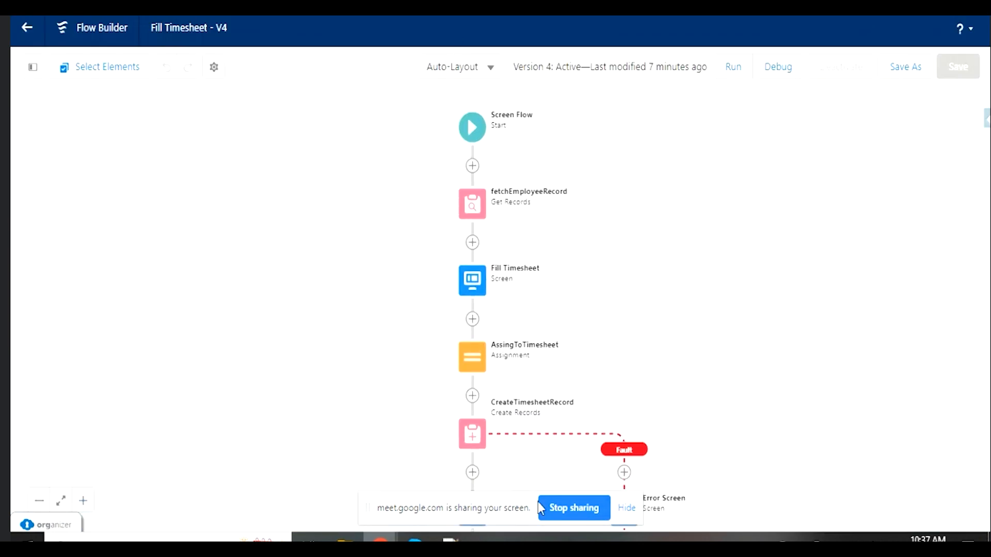
left_click(83, 500)
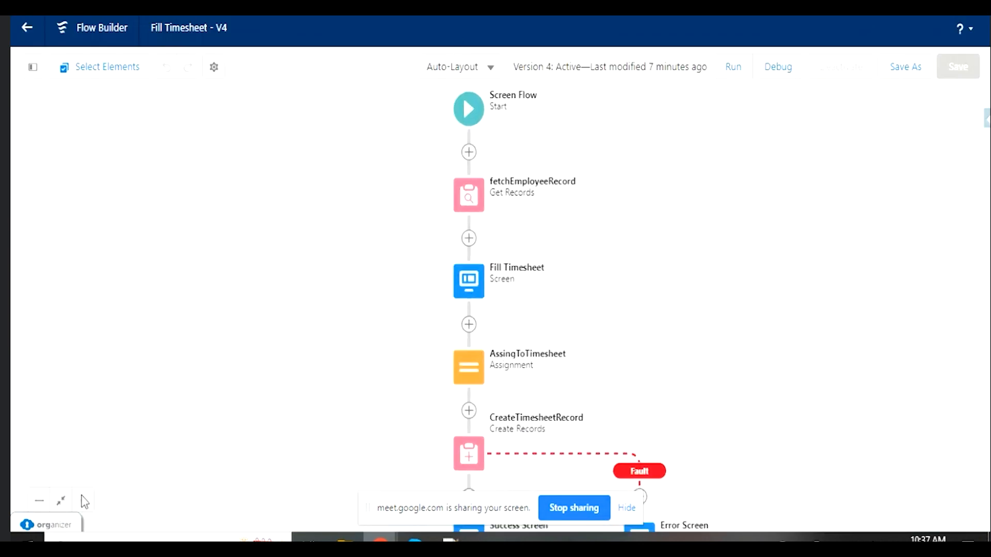
left_click_drag(321, 336, 305, 254)
left_click(461, 209)
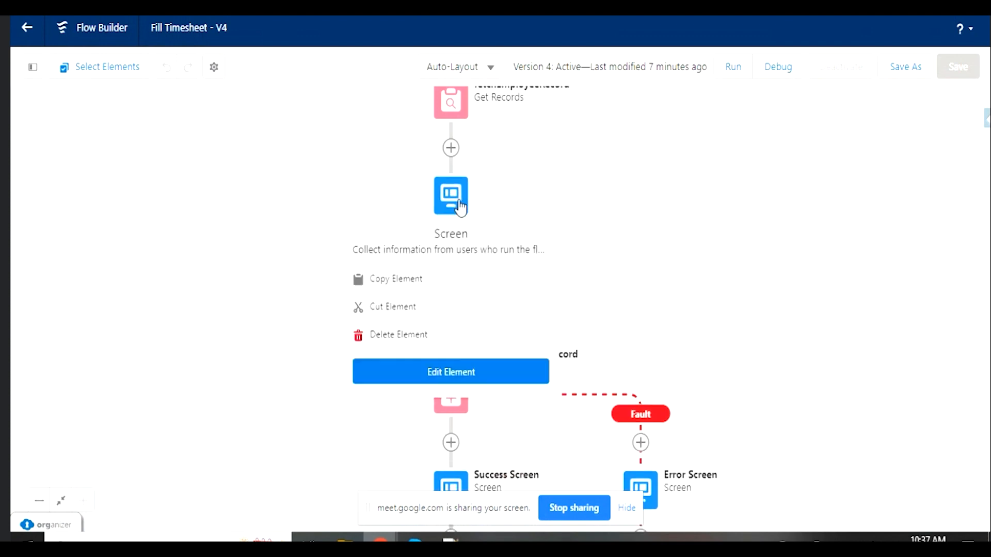
left_click(451, 372)
scroll(325, 251, "down", 2)
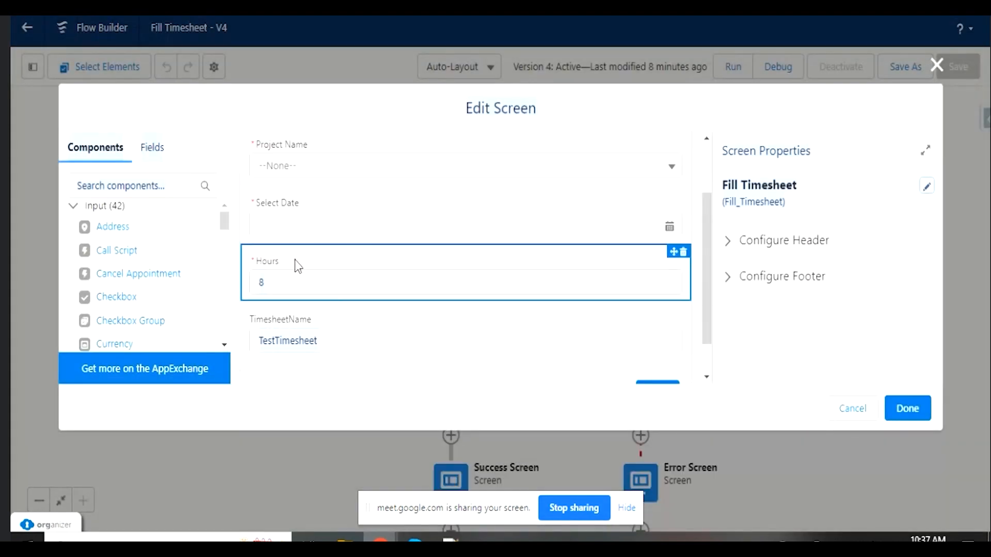
scroll(295, 262, "down", 1)
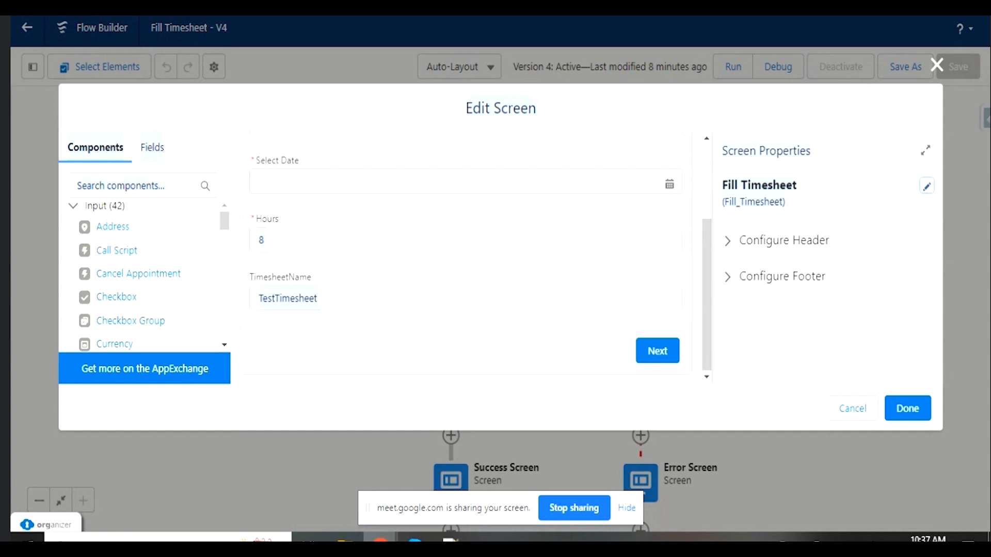
left_click(852, 408)
Show the flow's toolbox and examine its resources, screen components, variables and elements
left_click_drag(653, 170, 642, 244)
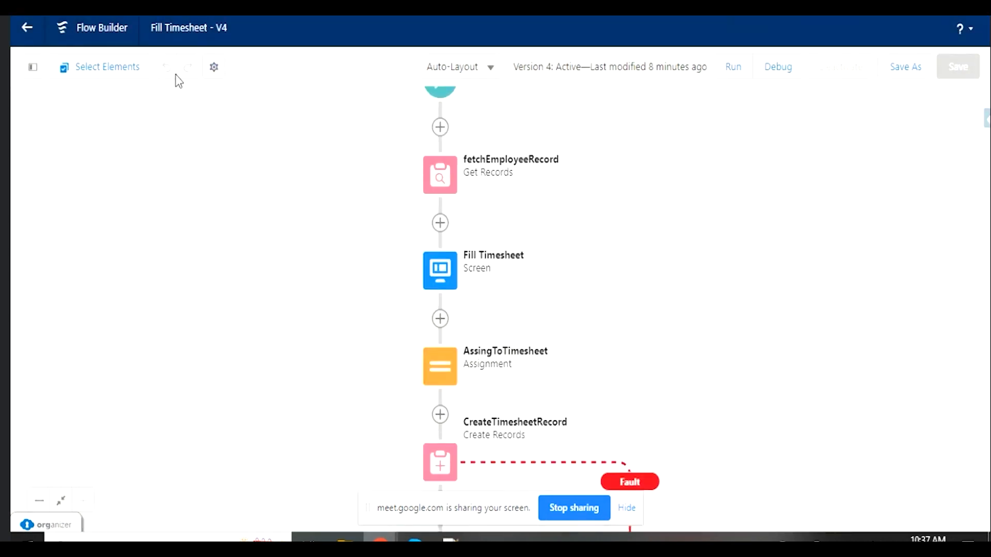
left_click(215, 67)
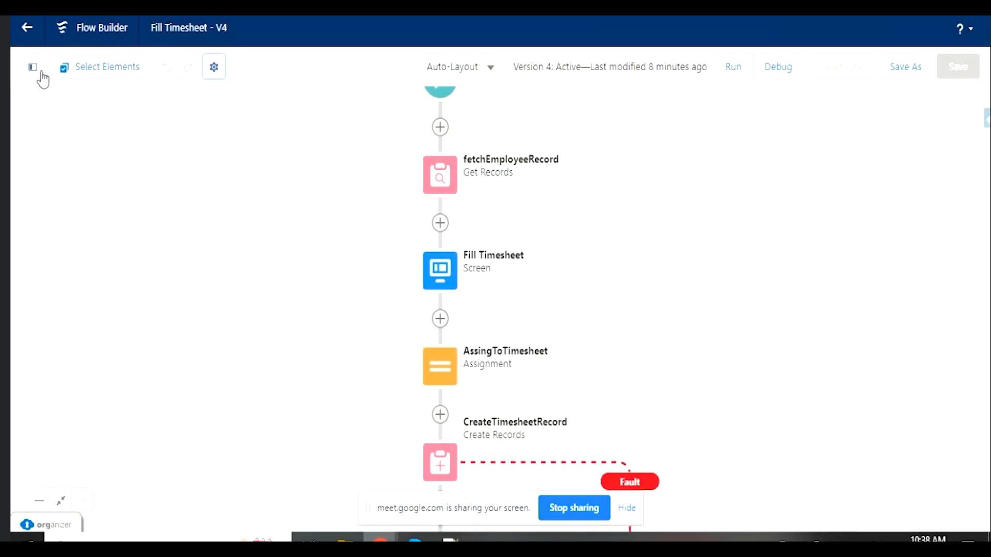
left_click(33, 67)
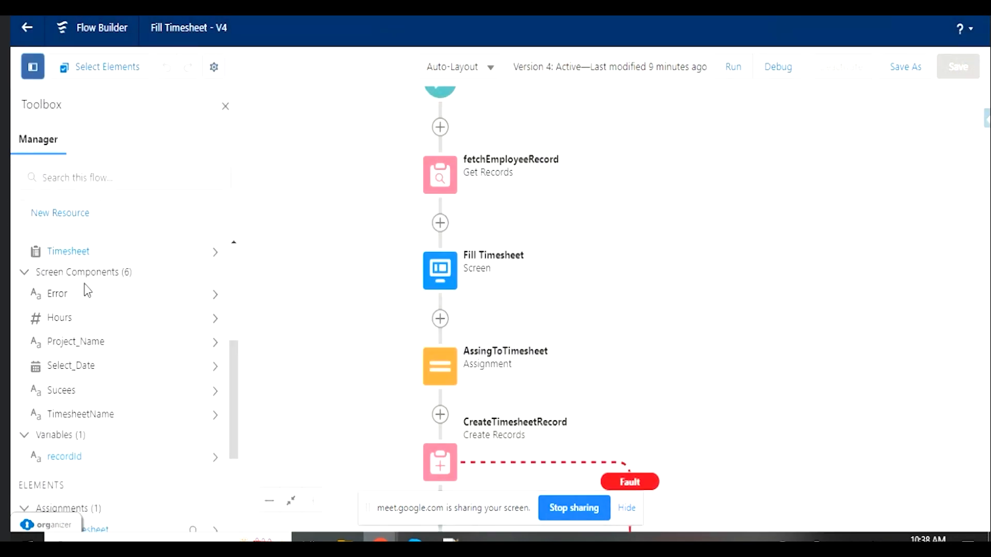
scroll(98, 250, "down", 5)
scroll(121, 323, "down", 1)
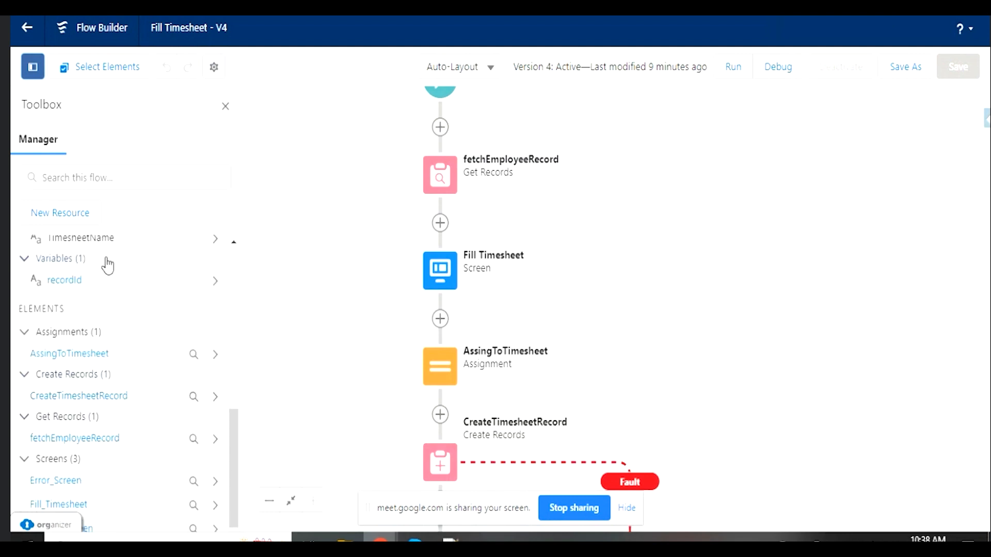
left_click_drag(235, 476, 216, 302)
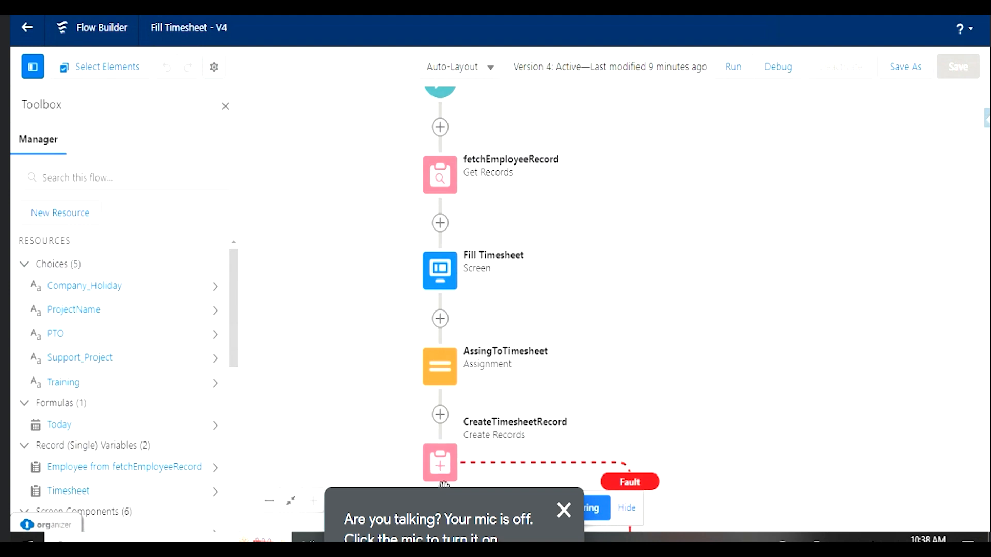
Switch to the text editor notes and add the lines "Front end", "Middle end" and "Back end" below the list of flow types
key("alt+Tab")
left_click(566, 512)
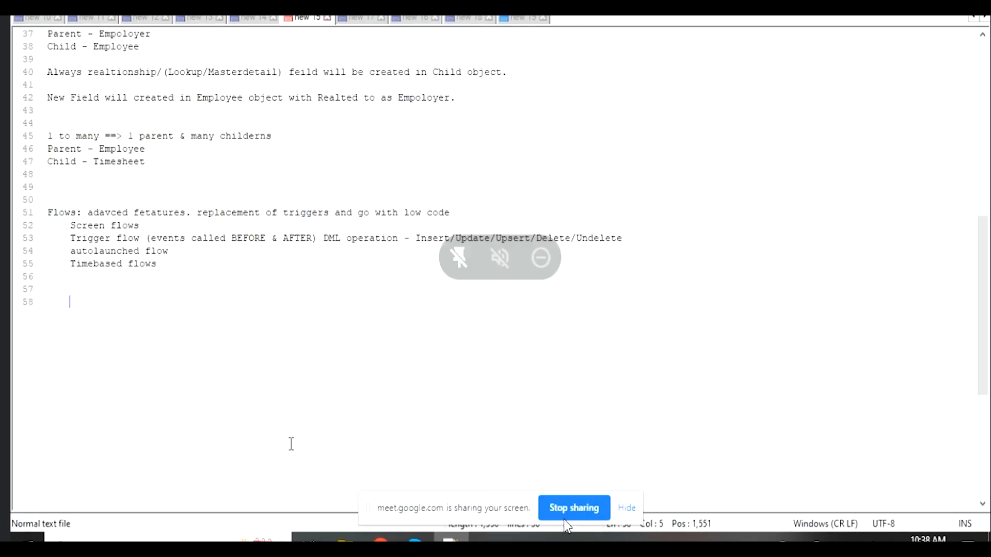
key("Return")
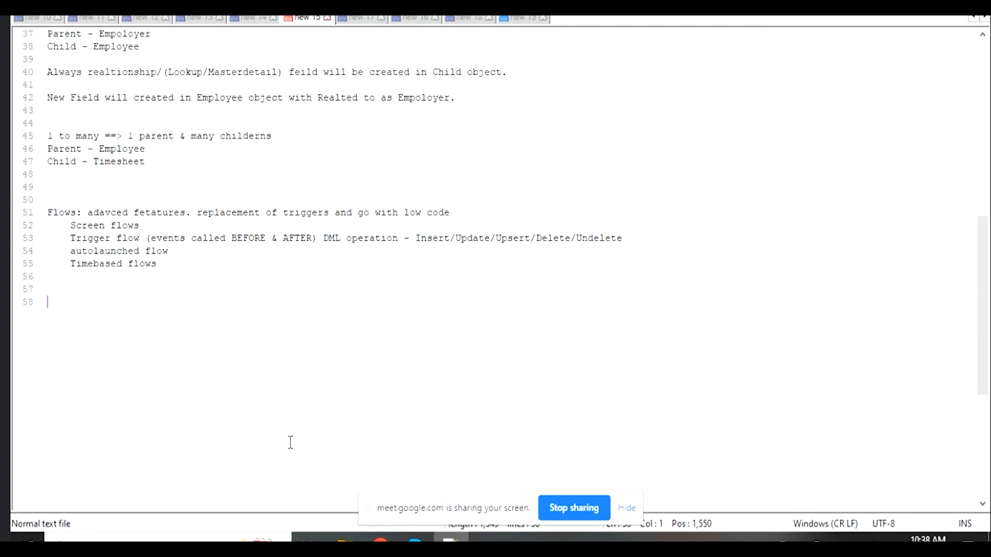
key("BackSpace")
type("Front end")
key("Return")
type("Mif")
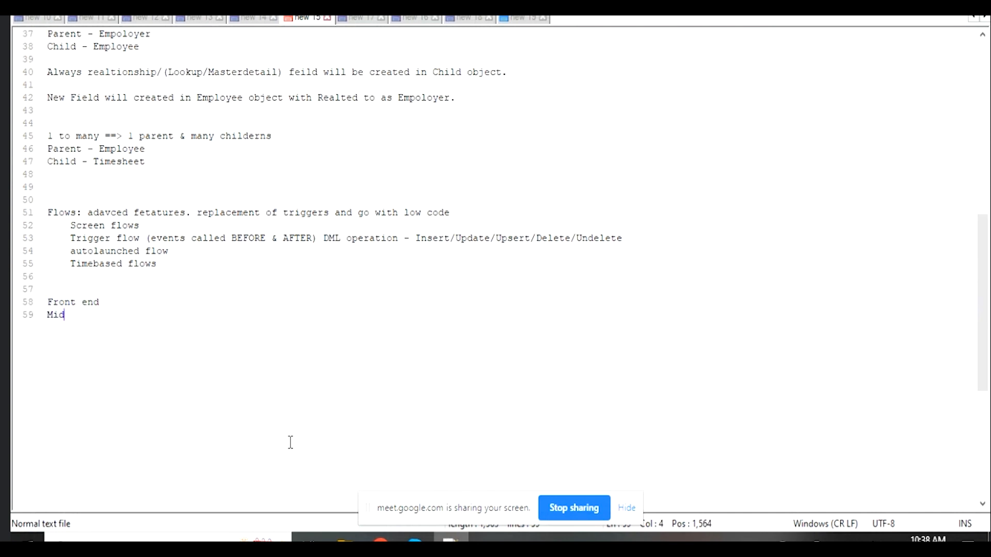
type("dle end")
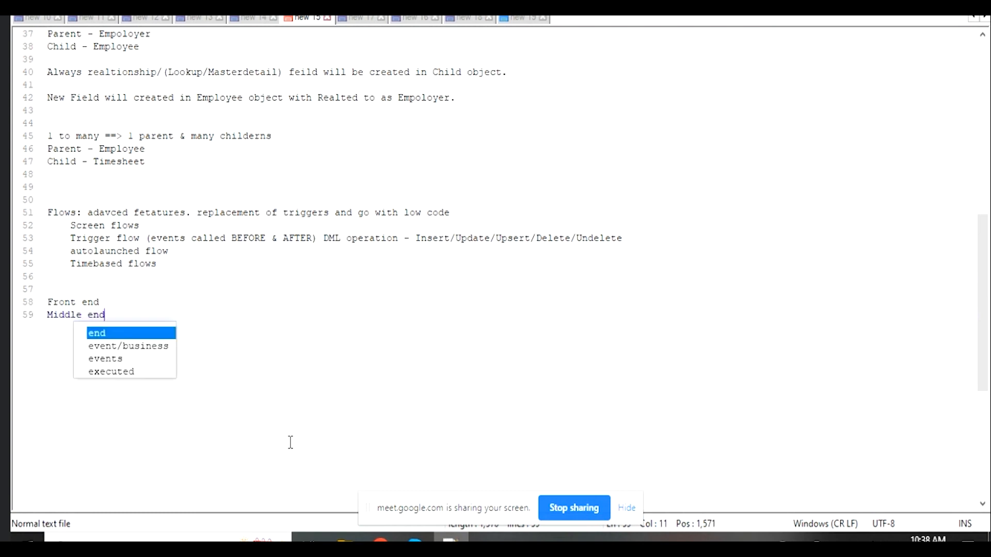
key("Escape")
key("Return")
type("Back end")
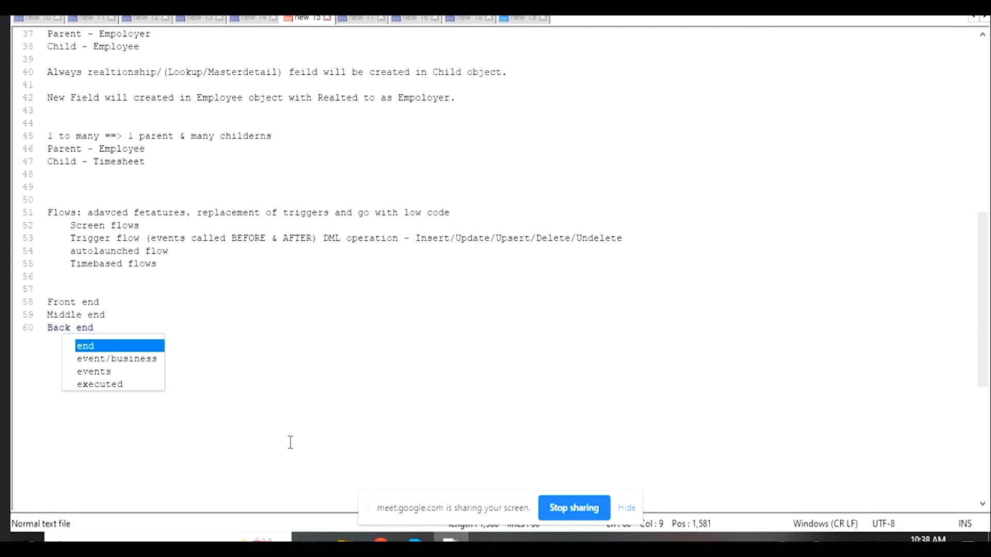
key("Escape")
key("Return")
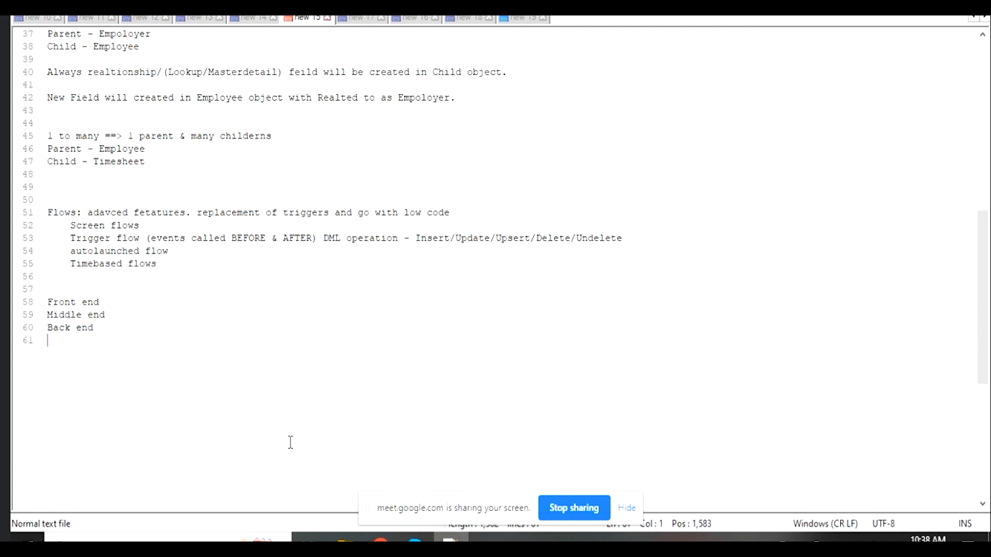
Append "-UI -Screen" to the "Front end" line in the notes
left_click(199, 300)
type("-UI")
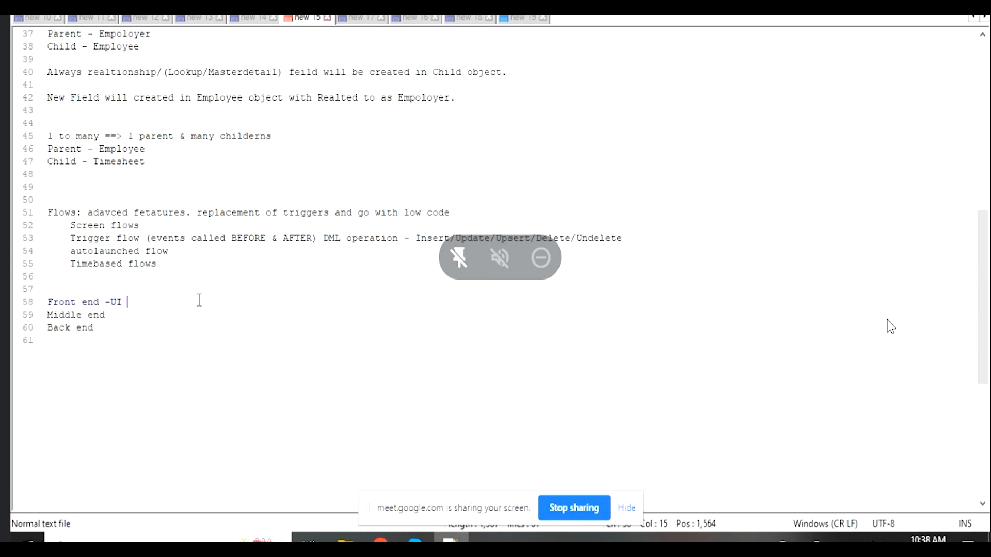
type(" -Screen")
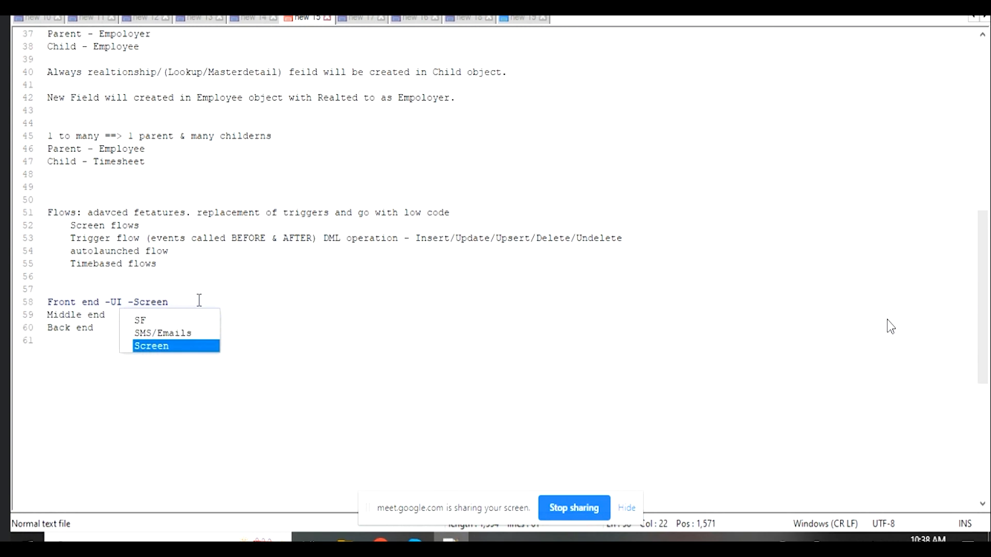
Switch back to the Fill Timesheet flow in Chrome and add a Screen element directly after fetchEmployeeRecord
left_click(379, 539)
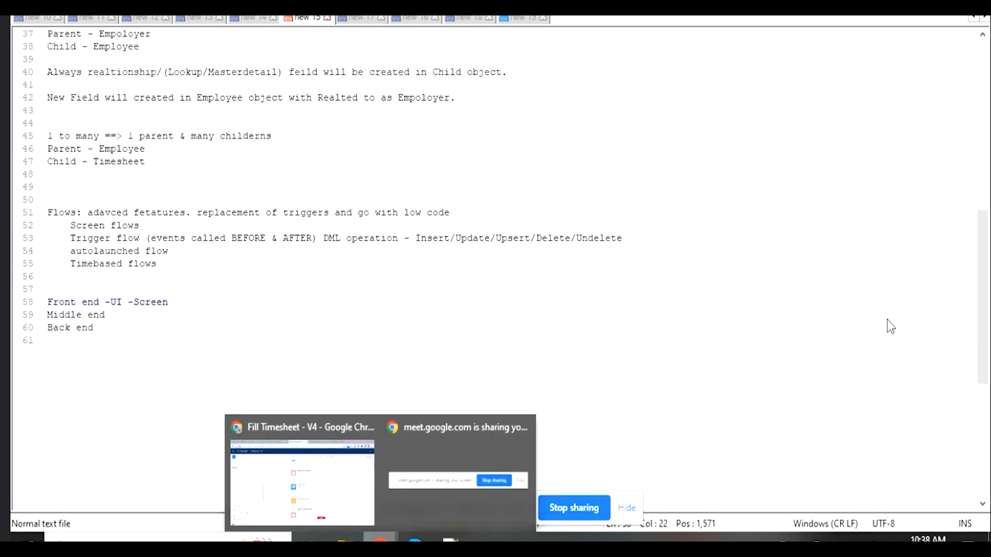
left_click(326, 510)
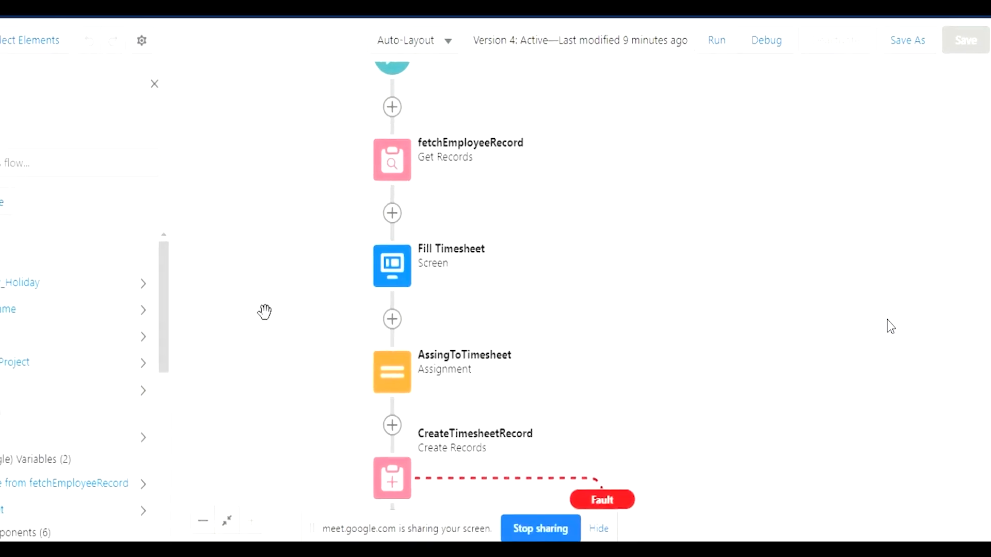
left_click(419, 217)
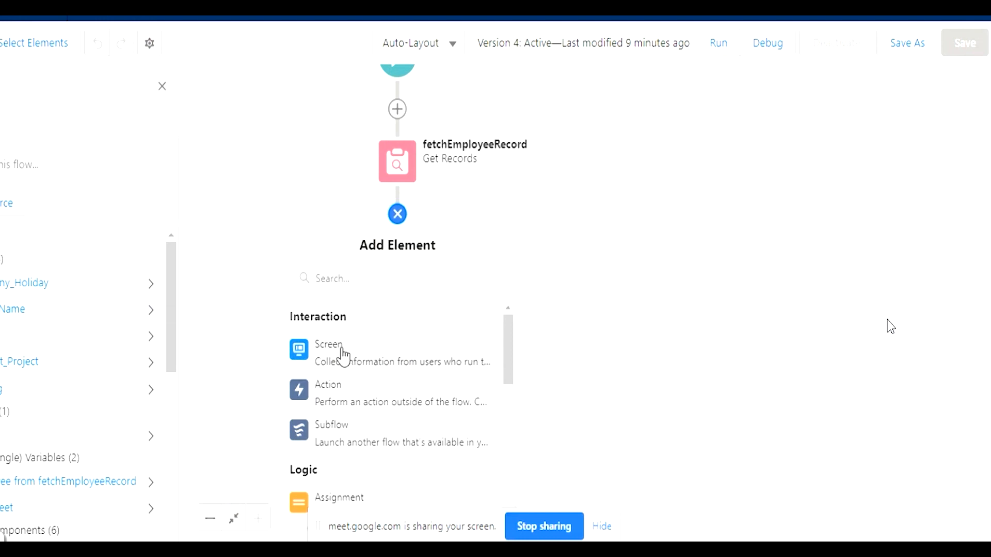
left_click(344, 355)
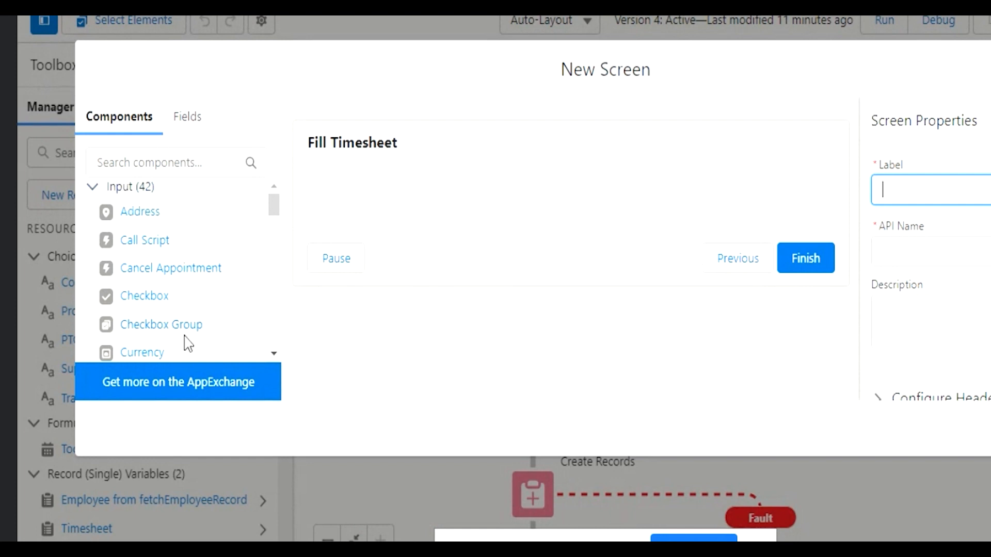
Add an Address input component to the new screen and review the fields it contains
scroll(191, 309, "down", 2)
scroll(181, 259, "up", 2)
scroll(160, 320, "down", 2)
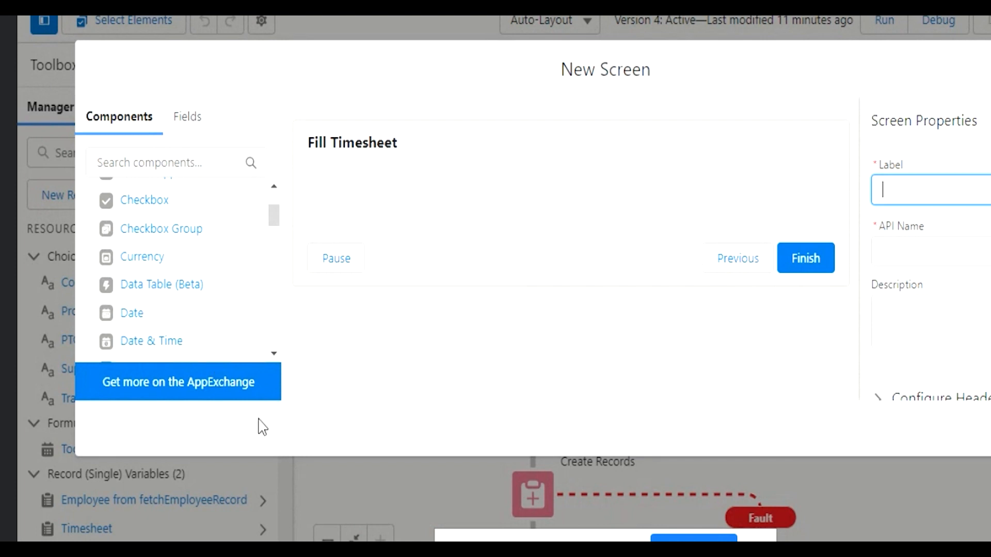
scroll(196, 293, "up", 2)
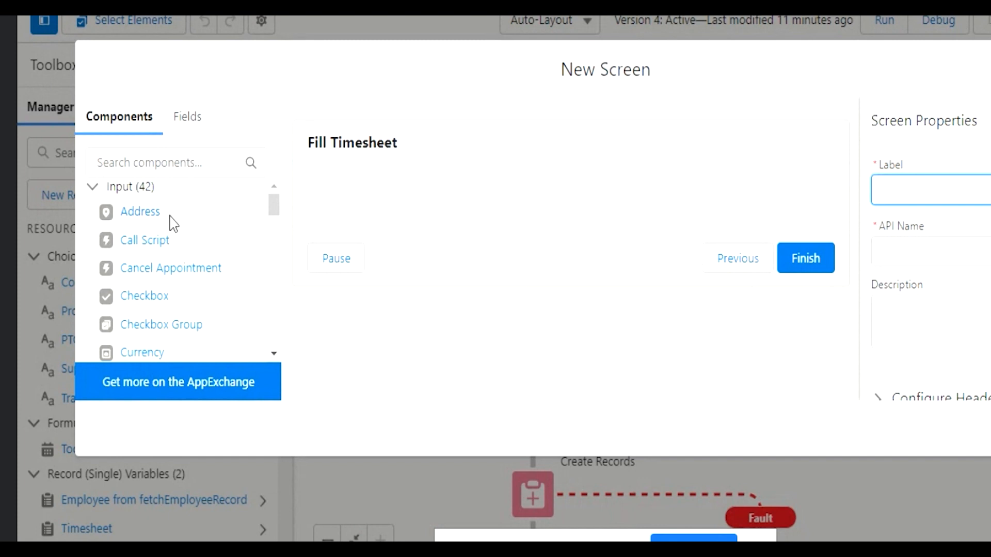
left_click_drag(141, 220, 390, 207)
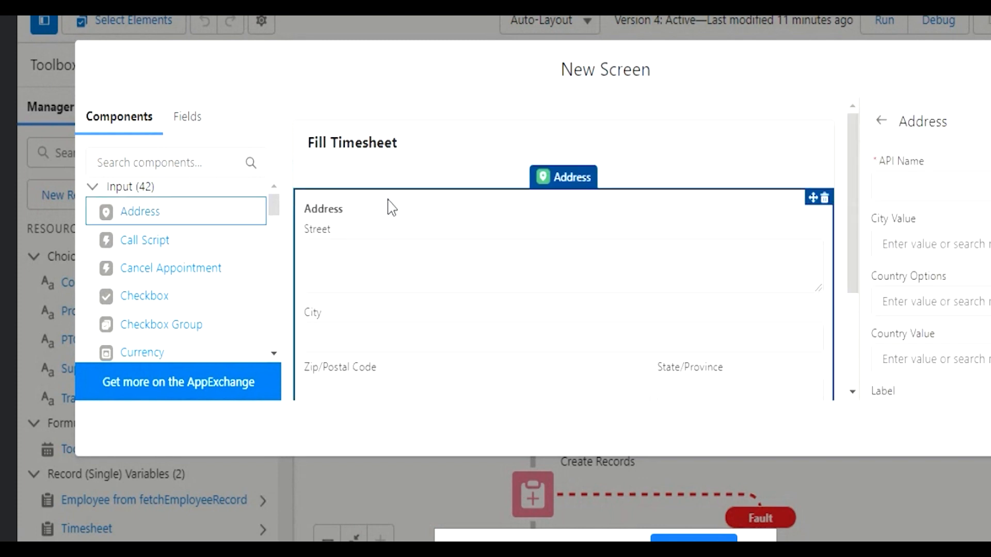
scroll(410, 277, "down", 2)
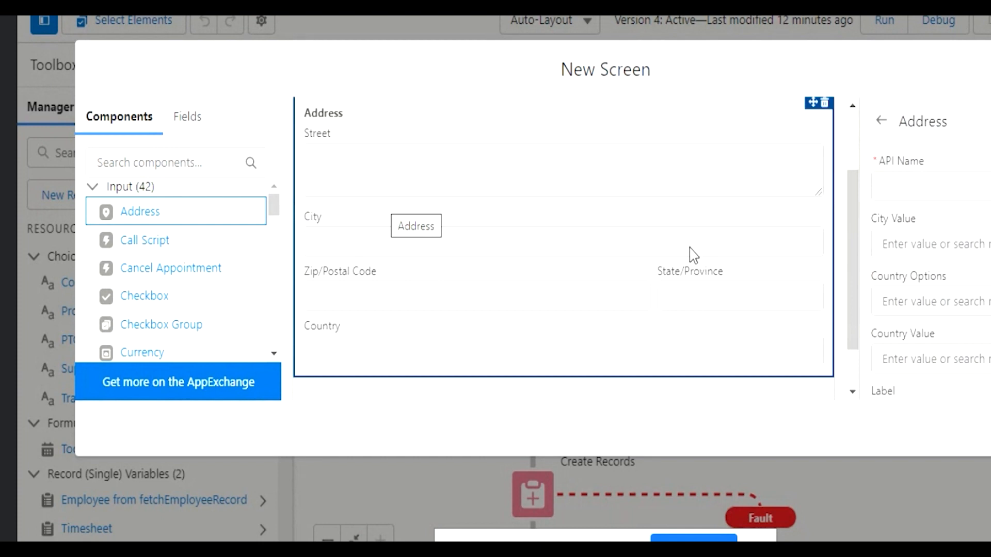
scroll(692, 251, "up", 2)
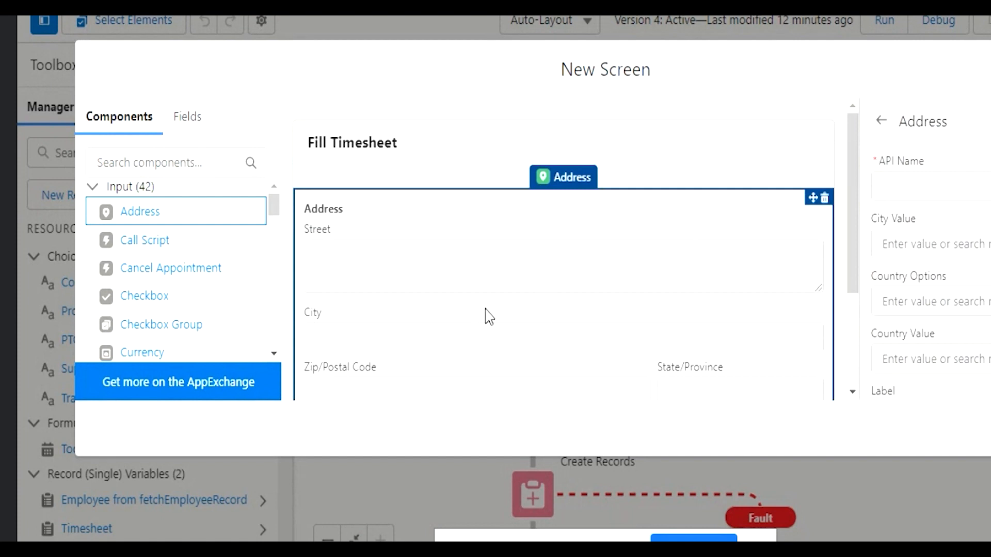
scroll(500, 283, "down", 3)
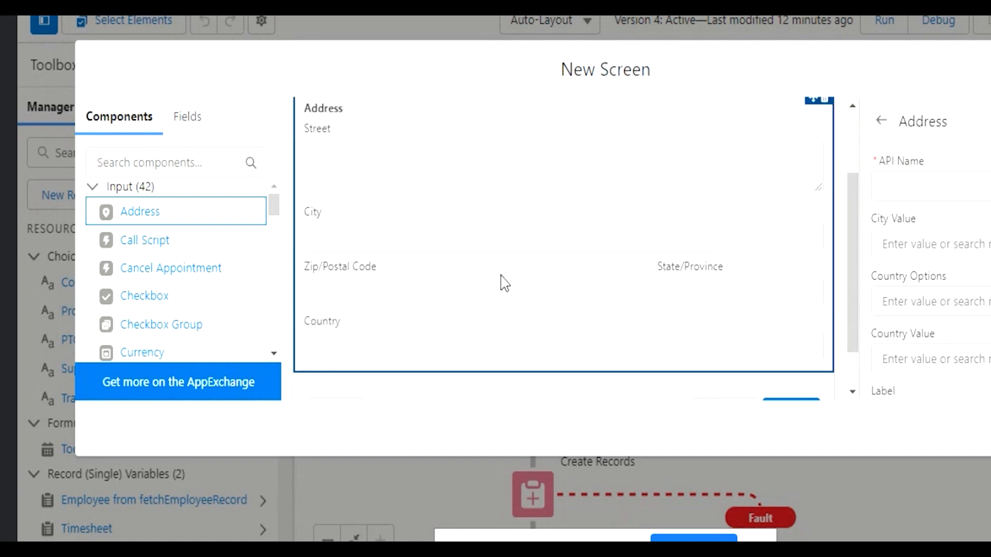
scroll(199, 279, "down", 4)
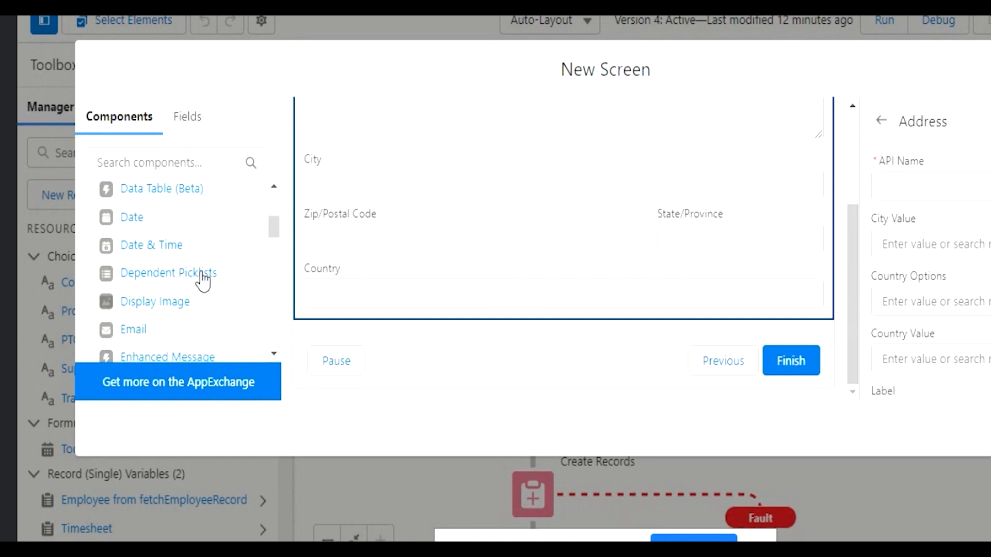
Add an Email component and a File Upload component below the Address fields on the new screen
scroll(203, 281, "up", 2)
scroll(201, 279, "down", 2)
scroll(187, 232, "up", 2)
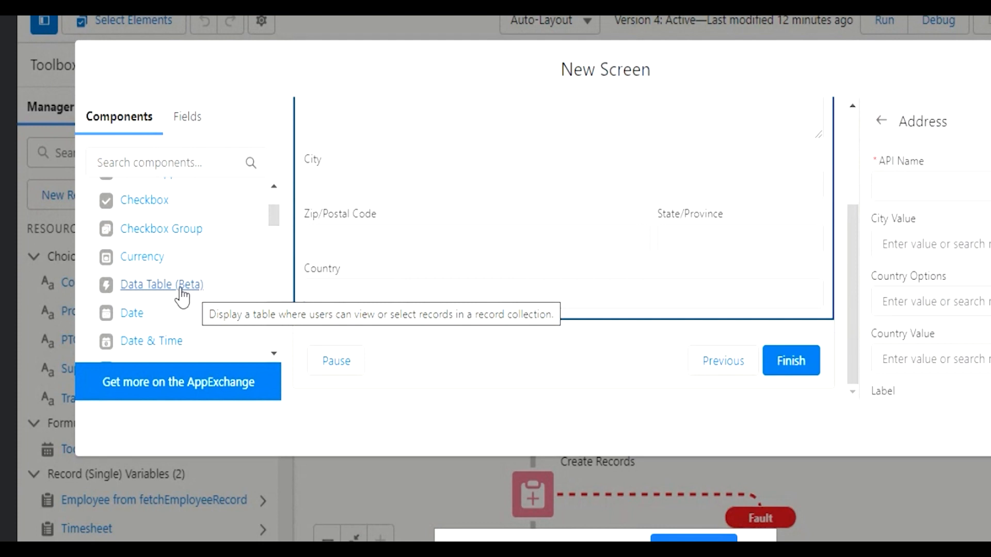
scroll(140, 310, "down", 2)
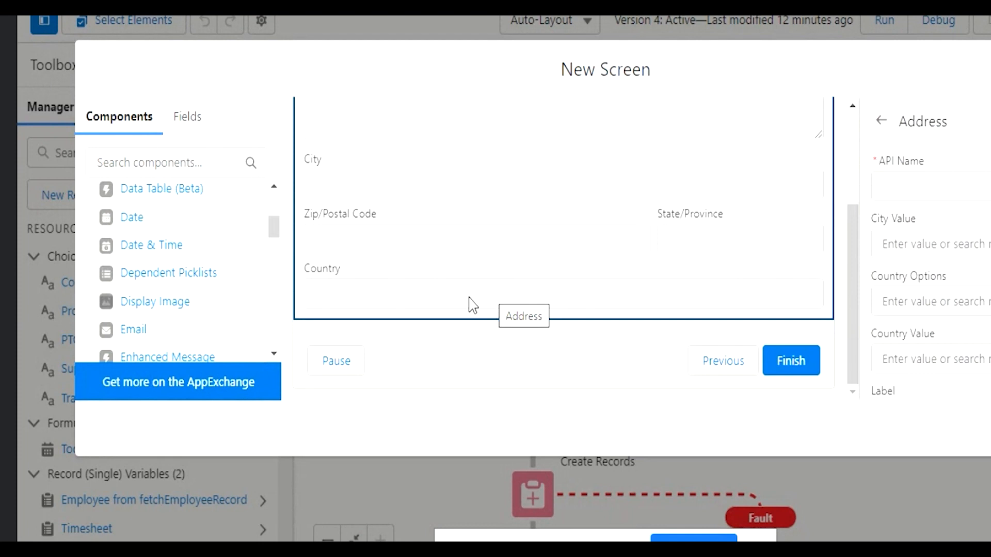
scroll(207, 279, "down", 2)
left_click_drag(145, 245, 351, 299)
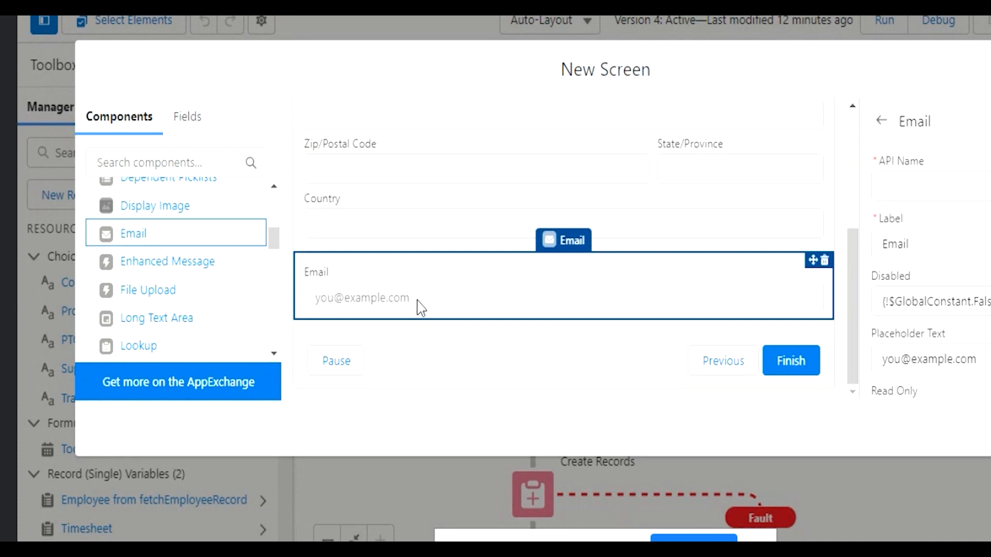
left_click_drag(147, 290, 374, 320)
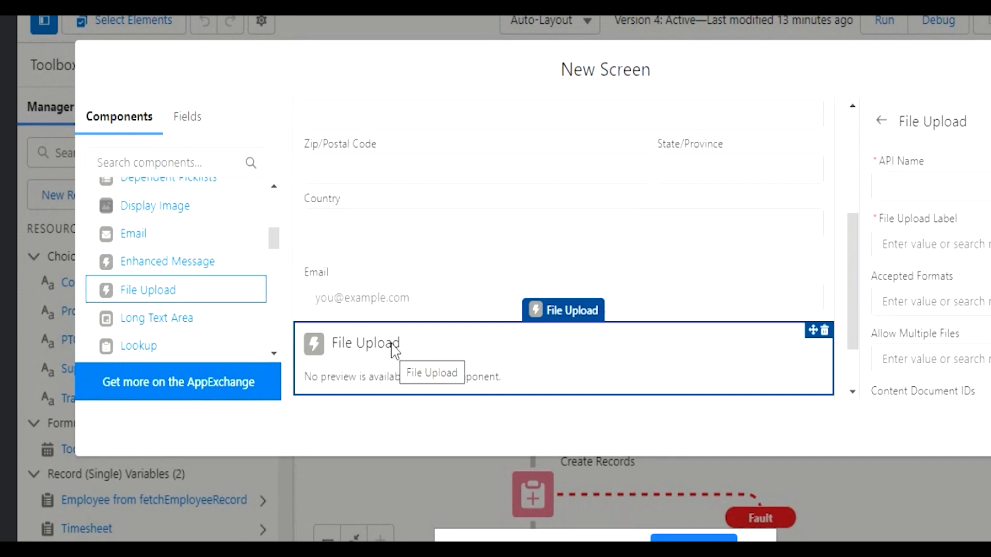
Add a Long Text Area component below File Upload and review its property settings
scroll(226, 272, "down", 2)
left_click_drag(175, 236, 357, 379)
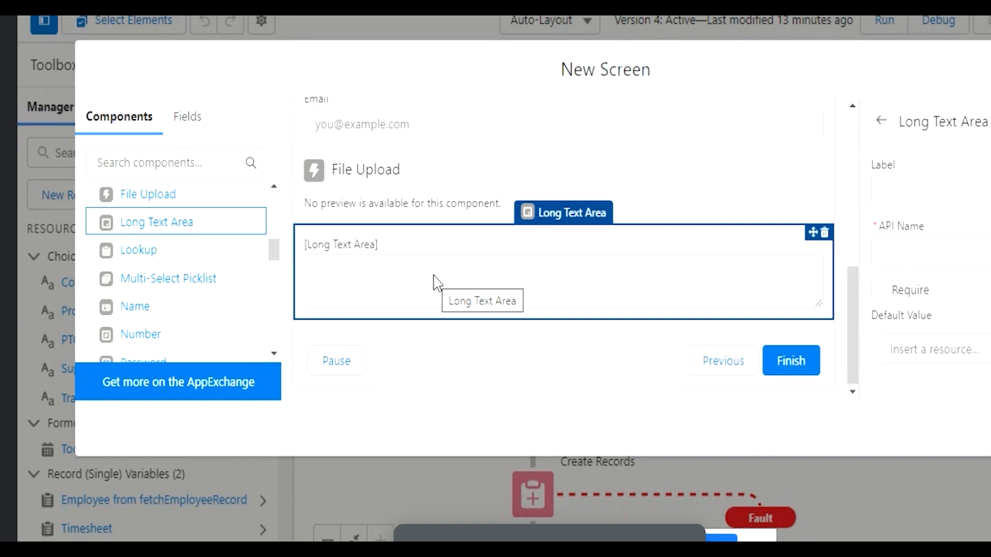
scroll(155, 279, "down", 2)
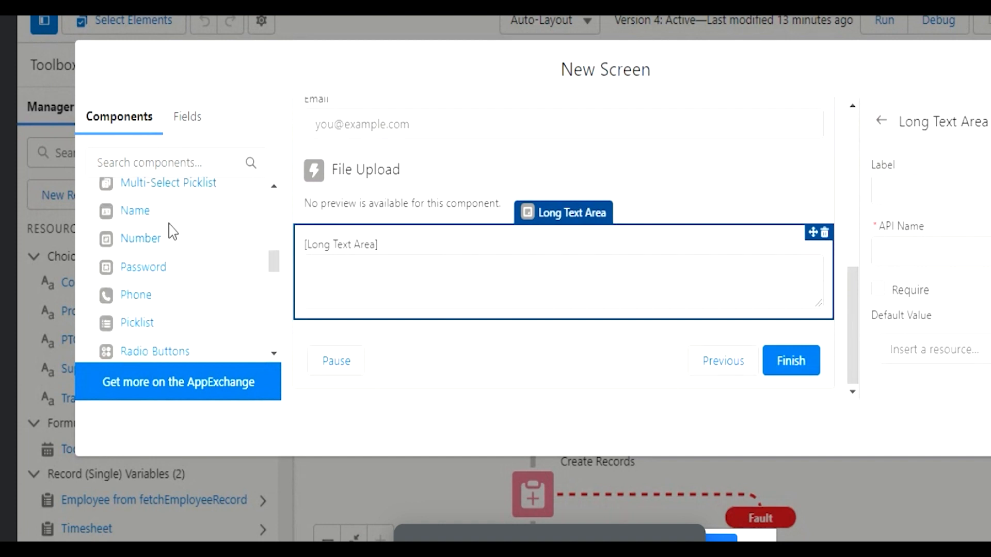
scroll(188, 248, "up", 2)
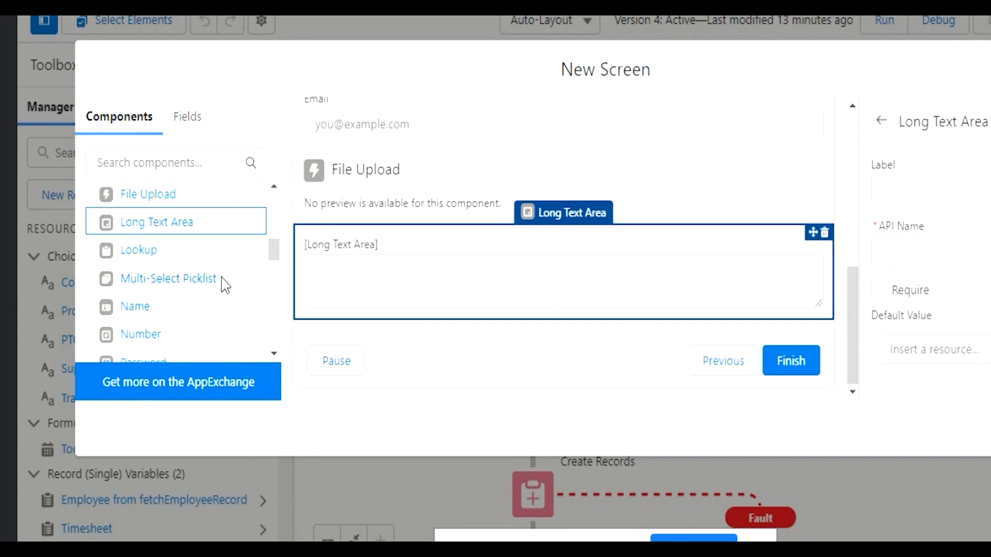
left_click(360, 282)
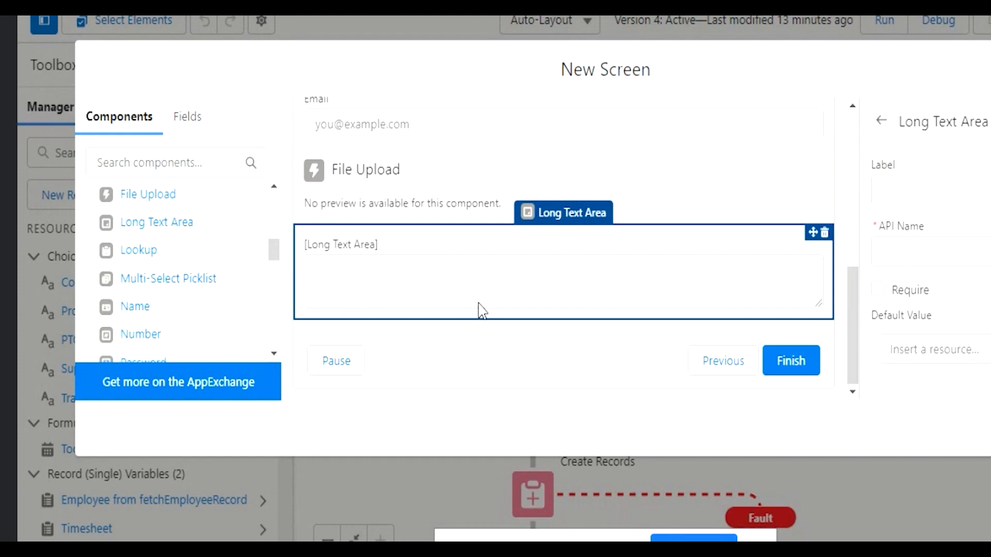
scroll(928, 274, "down", 4)
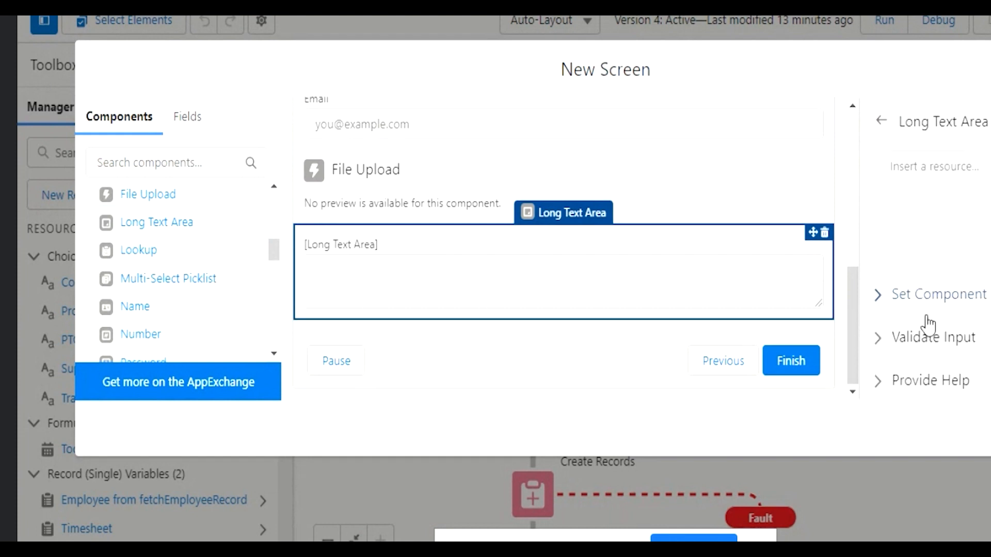
scroll(945, 289, "up", 2)
scroll(951, 253, "up", 3)
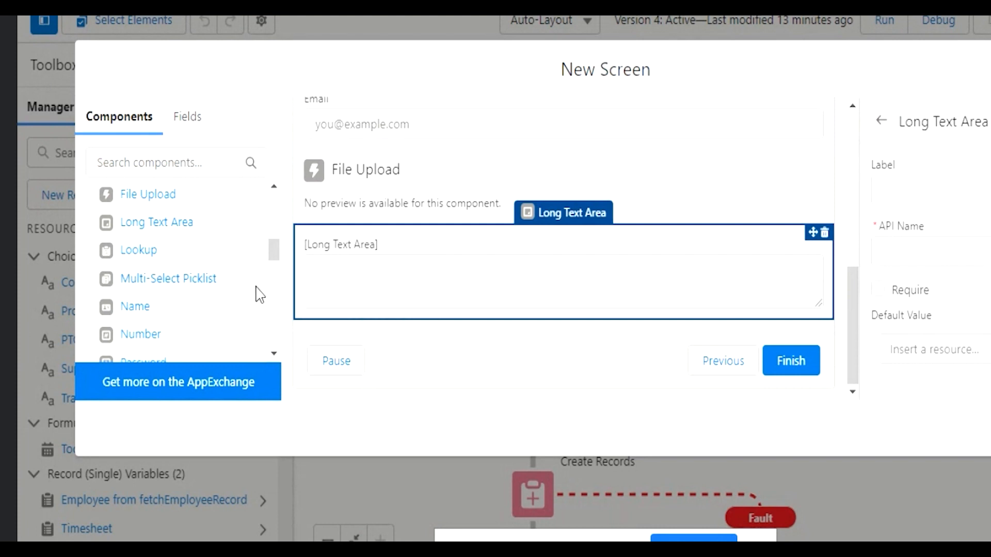
Add a Name component below the Long Text Area, then review its settings and the components assembled on the screen
scroll(260, 294, "down", 2)
left_click_drag(130, 212, 367, 316)
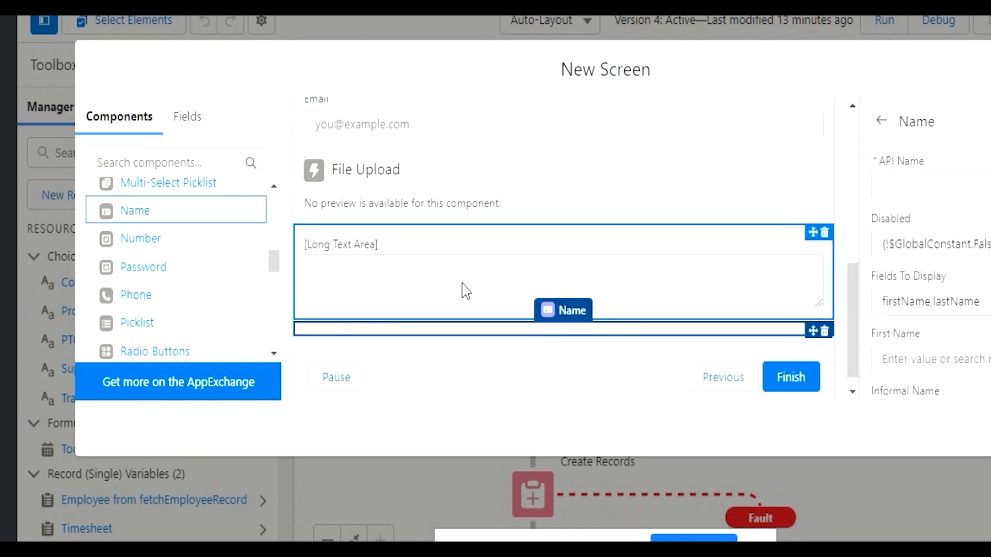
scroll(549, 267, "down", 3)
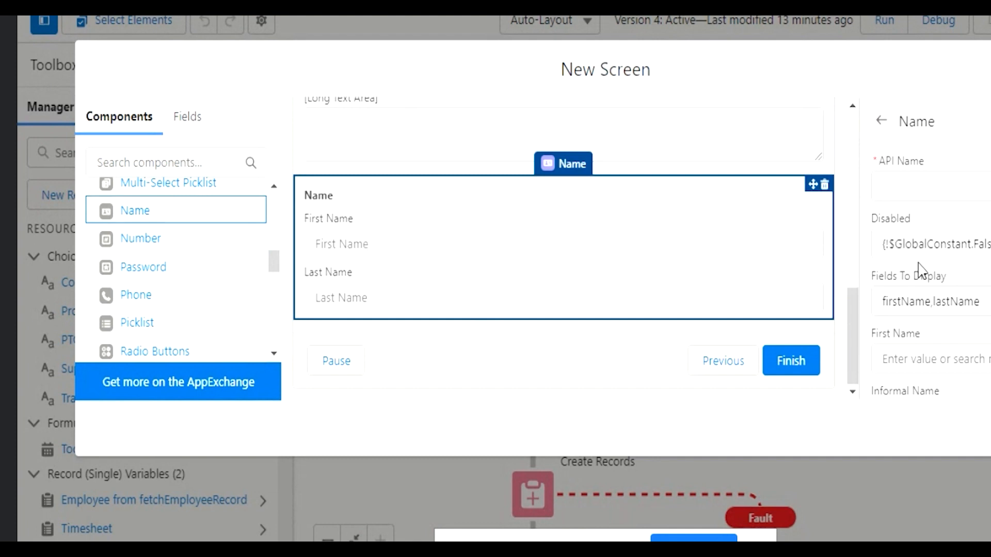
scroll(937, 310, "down", 2)
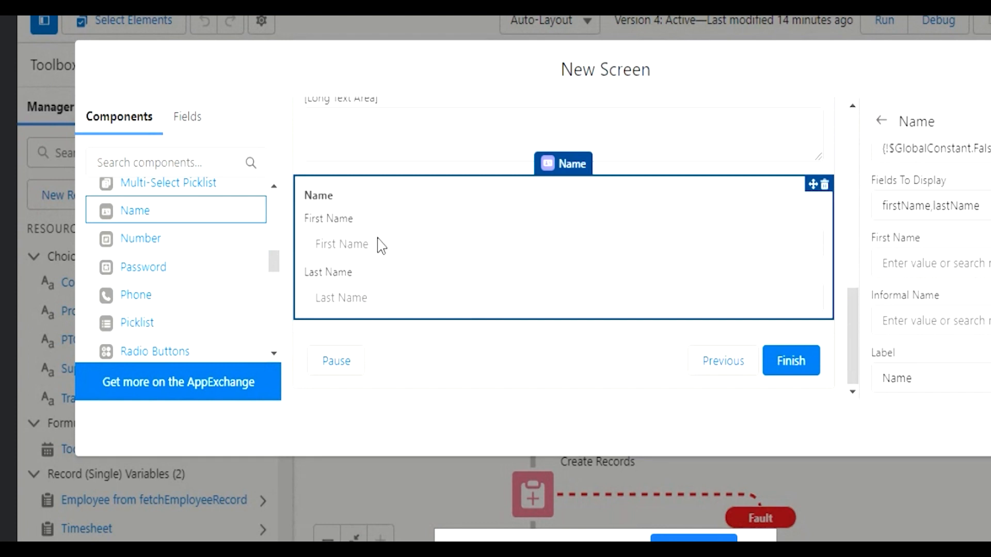
scroll(383, 246, "up", 3)
scroll(437, 305, "up", 2)
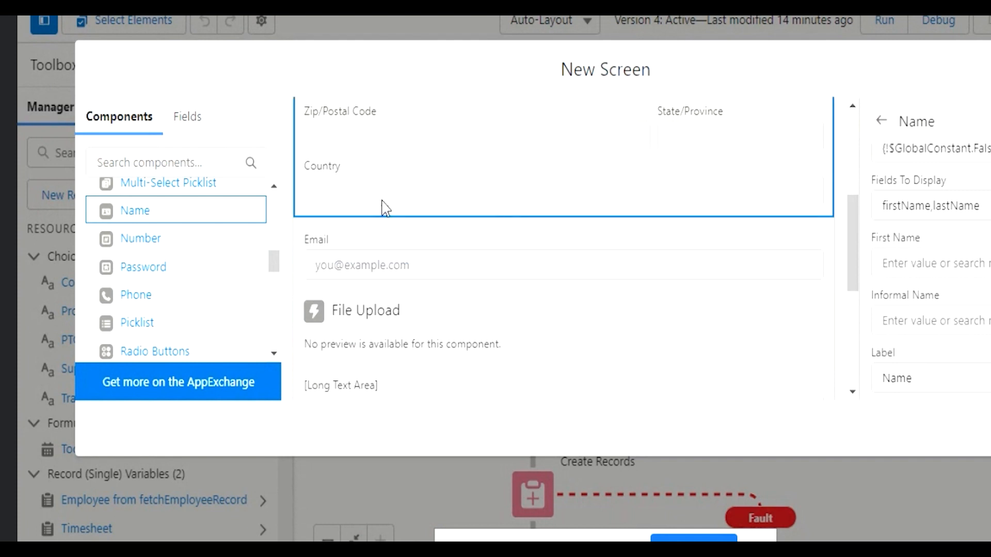
scroll(441, 237, "up", 3)
scroll(387, 255, "down", 6)
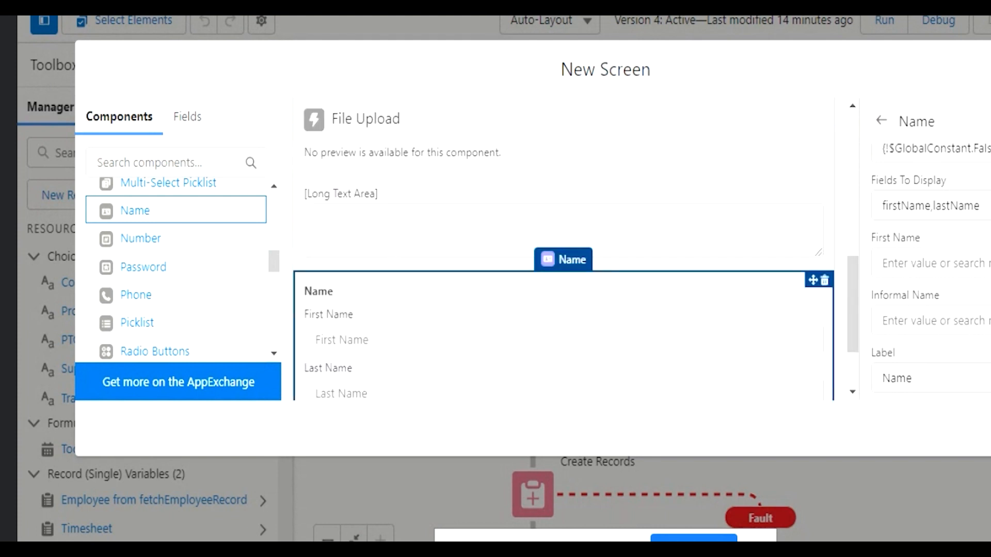
Switch to the Notepad++ notes and append "- assugnment" to the "Middle end" line
key("alt+Tab")
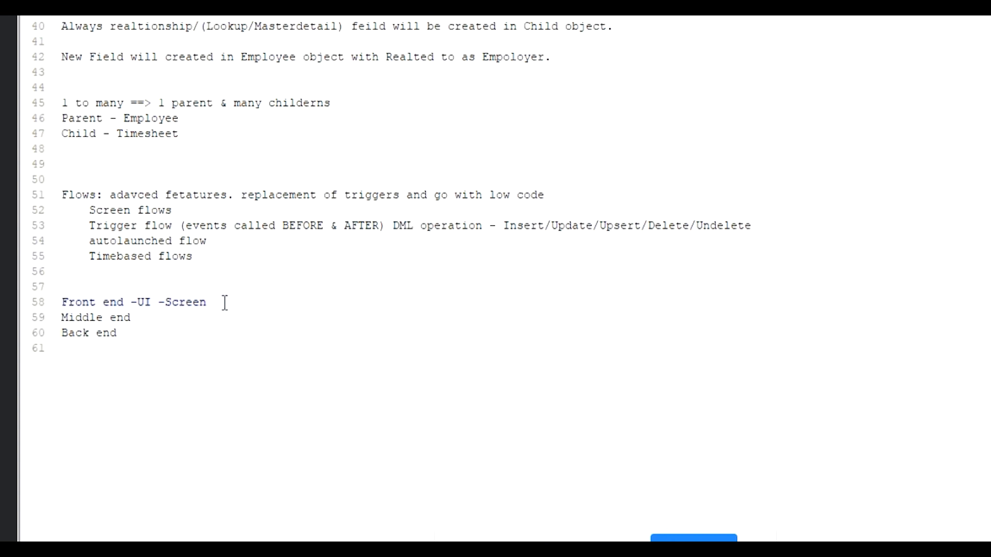
left_click(135, 336)
left_click(86, 320)
triple_click(85, 320)
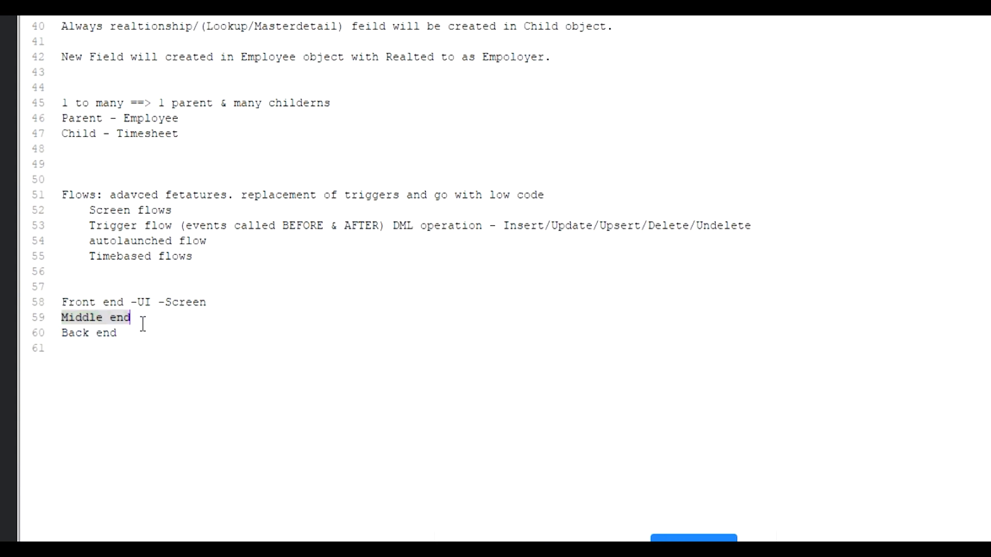
left_click(168, 319)
type("- assugnment")
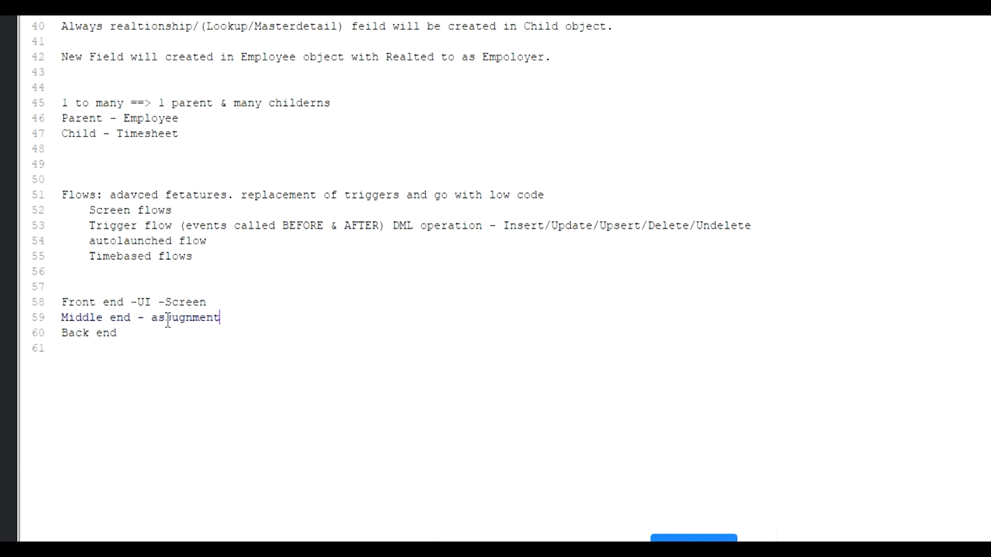
Switch back to the flow in Chrome and look through the elements that can be added after the Fill Timesheet screen
key("alt+Tab")
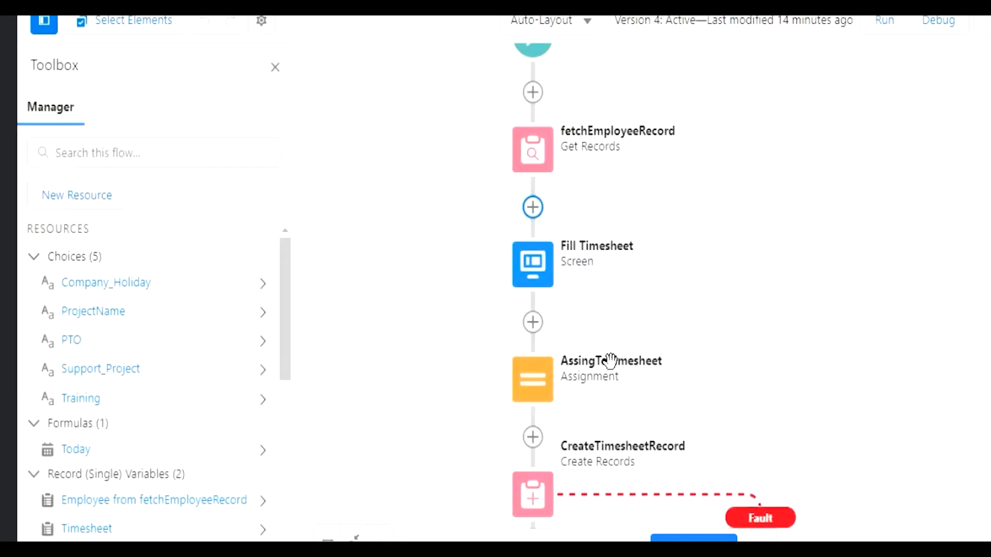
left_click(533, 322)
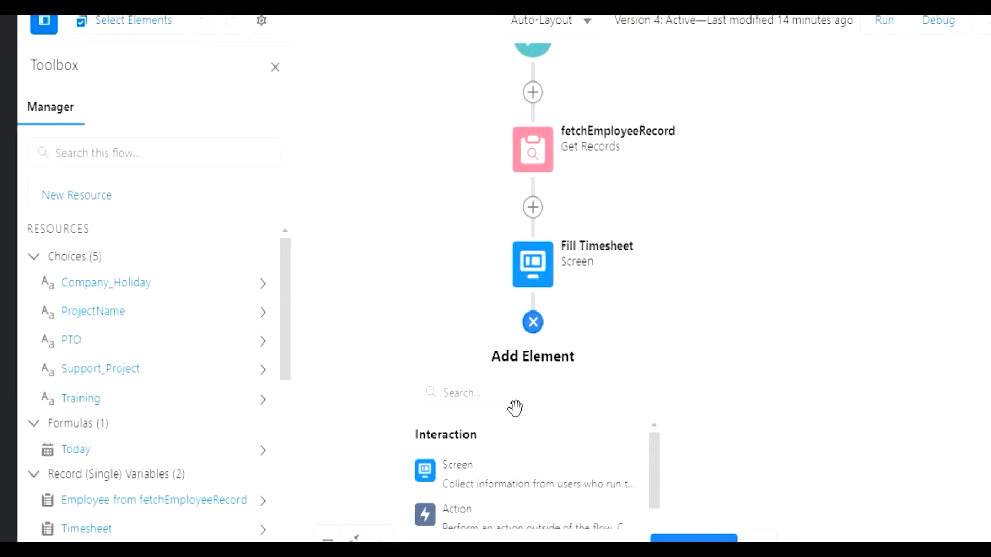
scroll(505, 441, "down", 3)
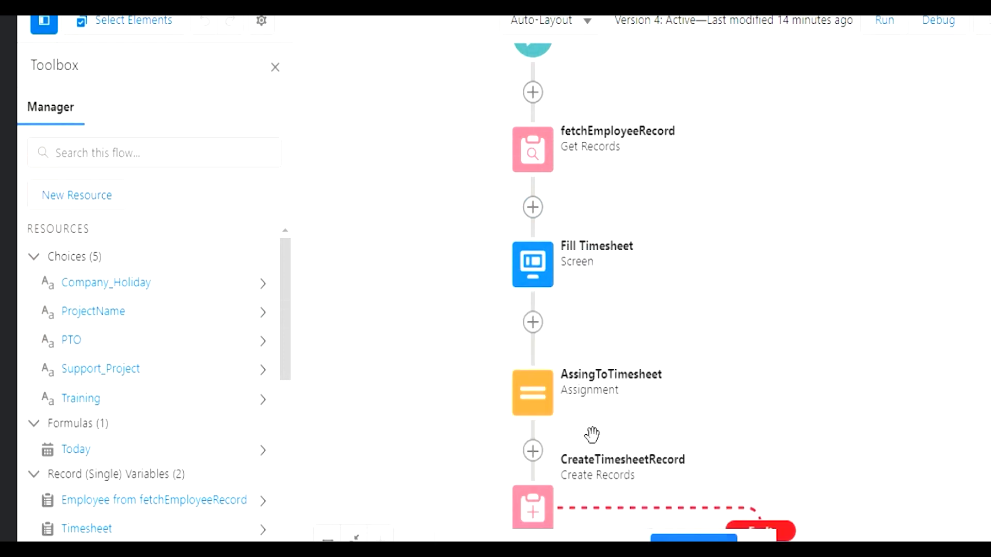
In the AssingToTimesheet assignment, reselect the Hours screen component as the value for Timesheet > Hours and save the element
double_click(531, 390)
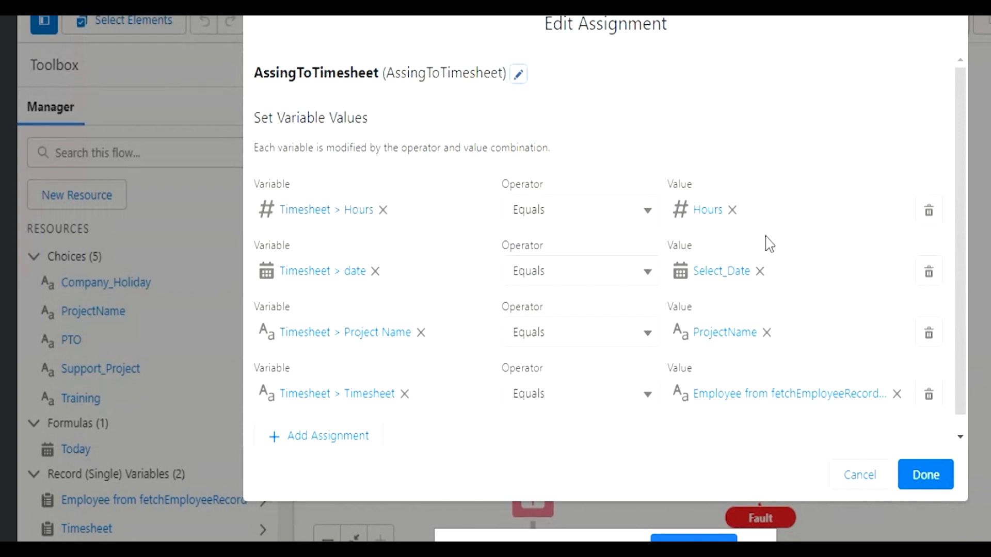
left_click(733, 211)
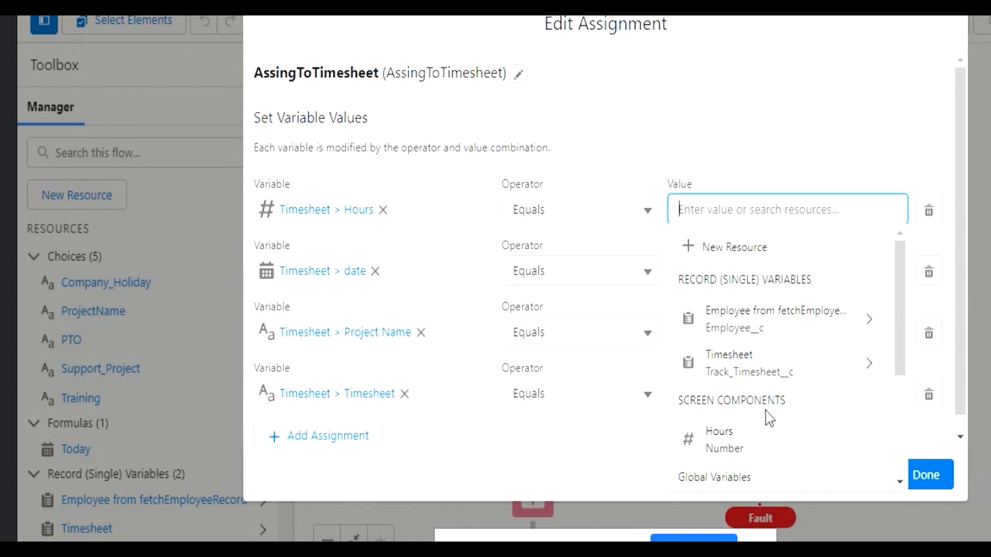
left_click(747, 447)
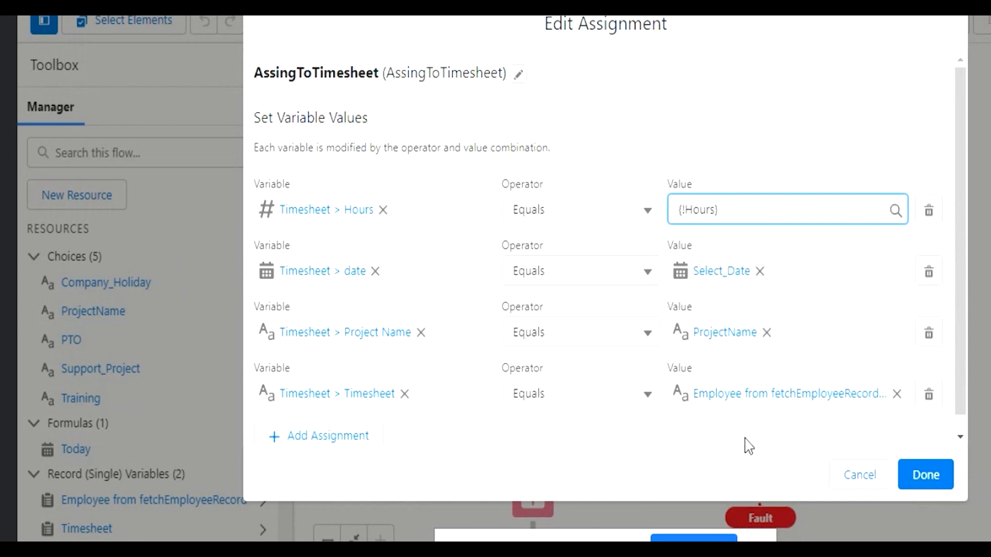
left_click(748, 447)
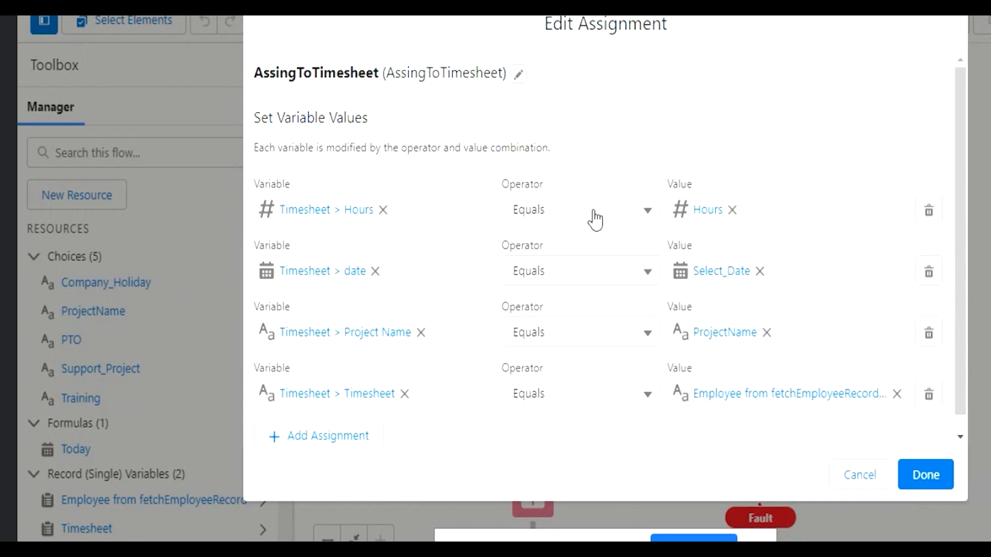
left_click(924, 485)
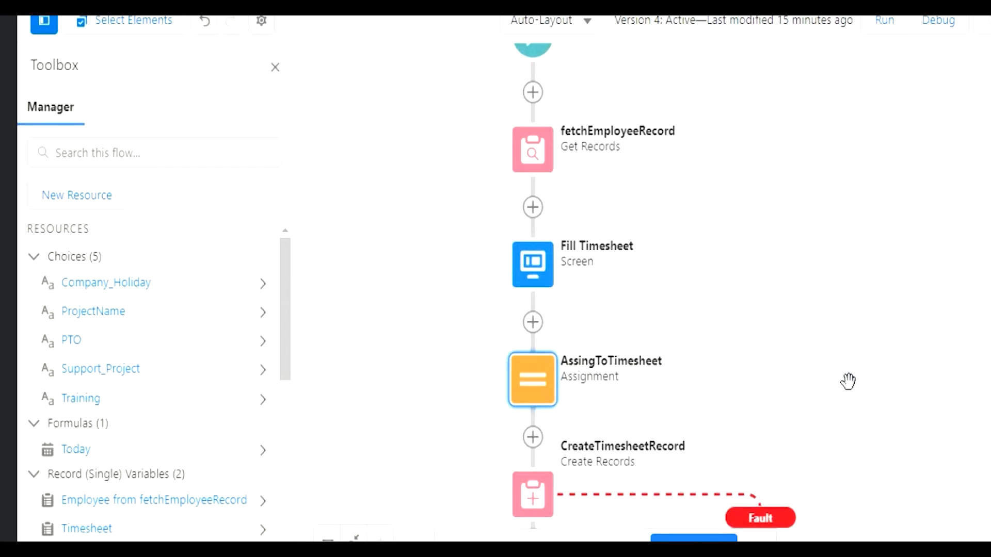
Open the CreateTimesheetRecord element, review how its record and fields are set, and close it
left_click_drag(814, 433, 813, 221)
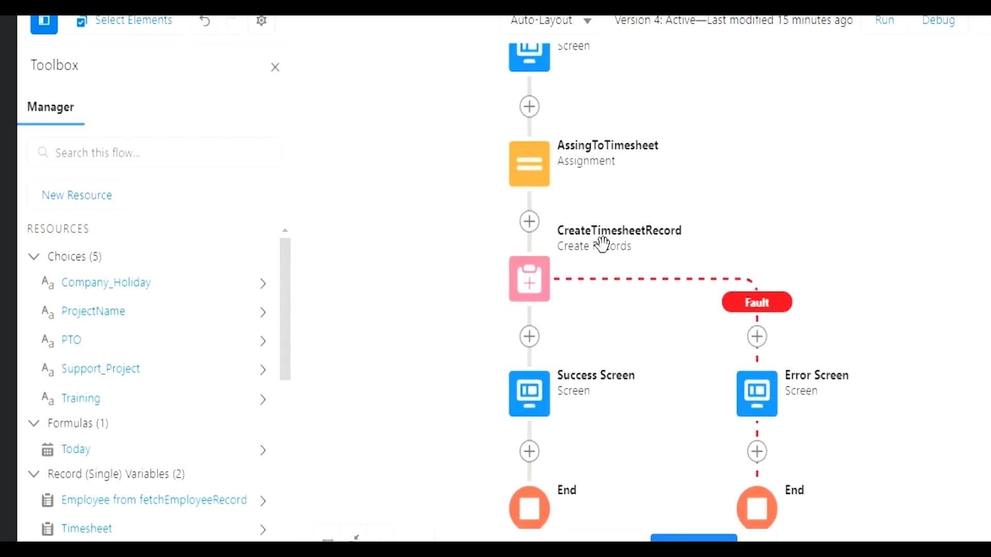
double_click(531, 278)
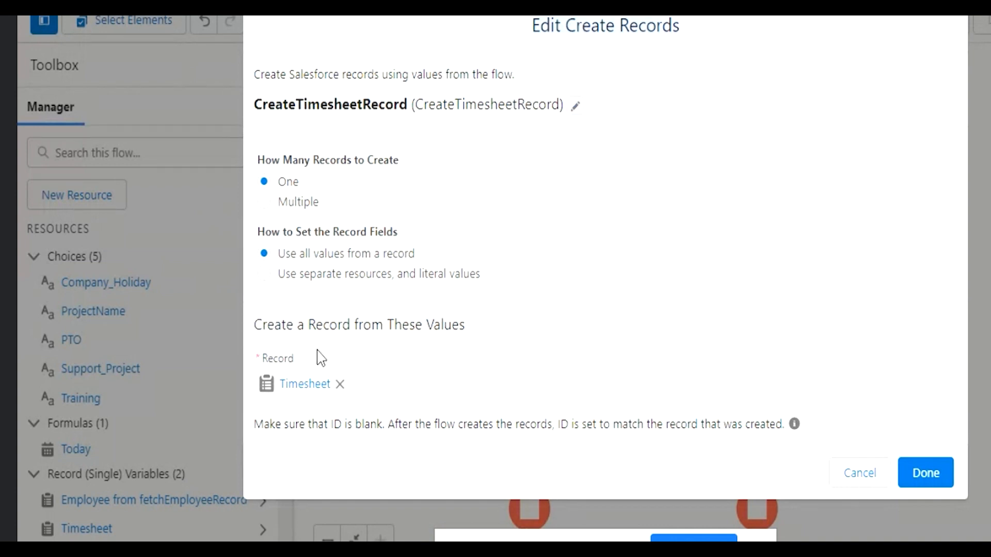
left_click(941, 485)
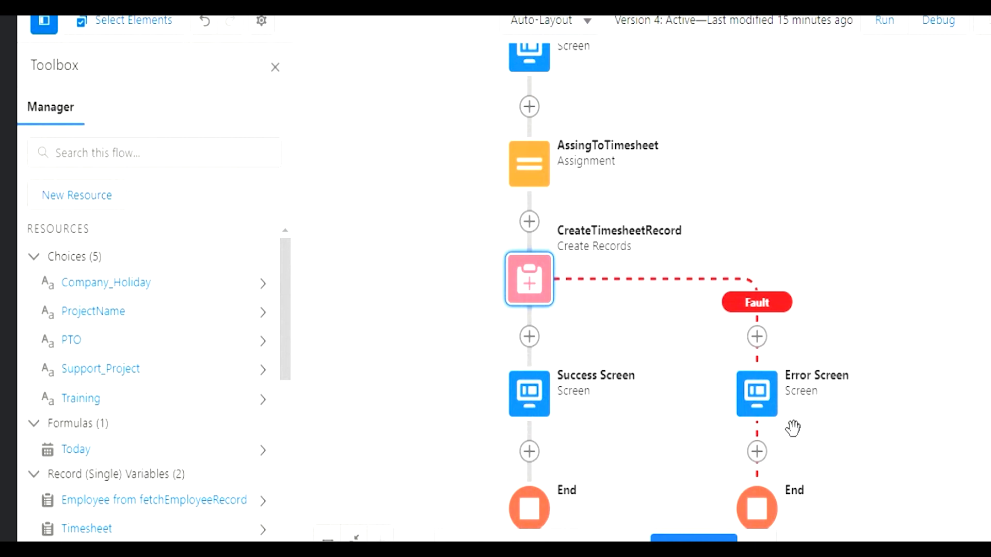
Open the Success Screen and the Error Screen in turn to review the message each displays
double_click(539, 401)
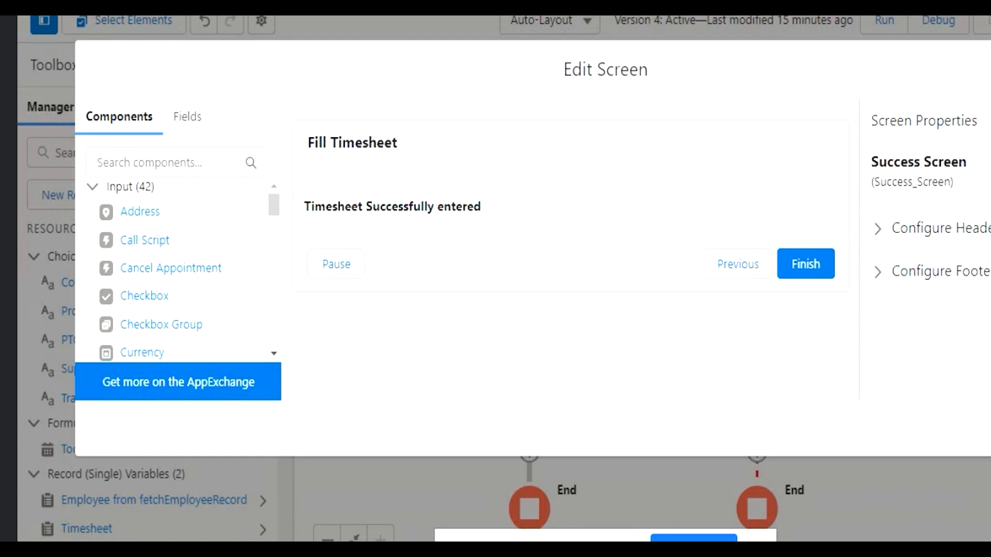
left_click(989, 429)
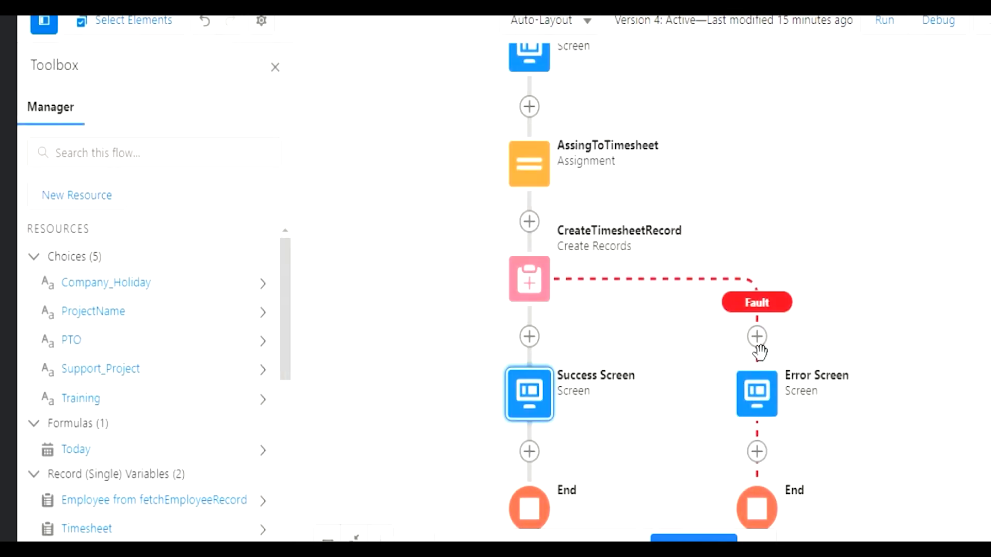
double_click(762, 398)
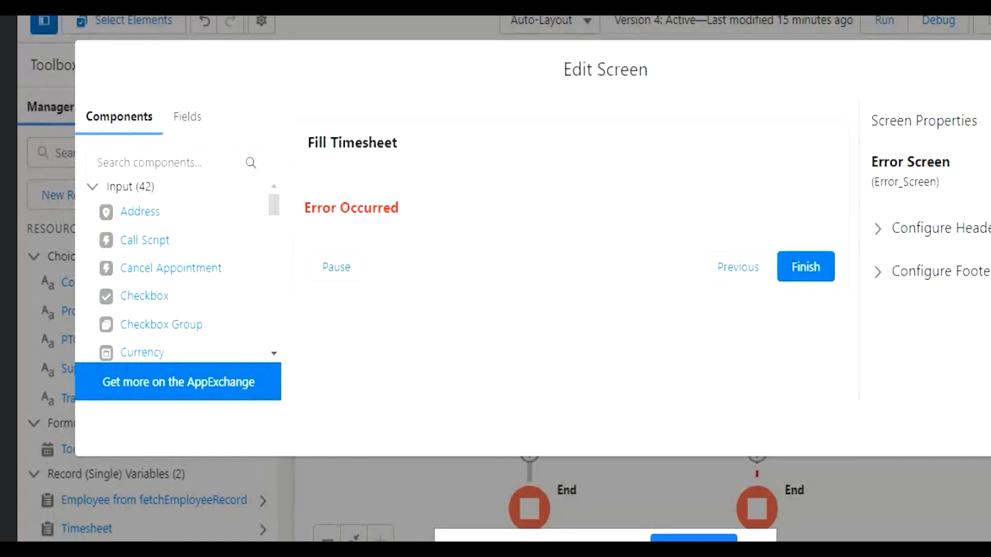
key("Escape")
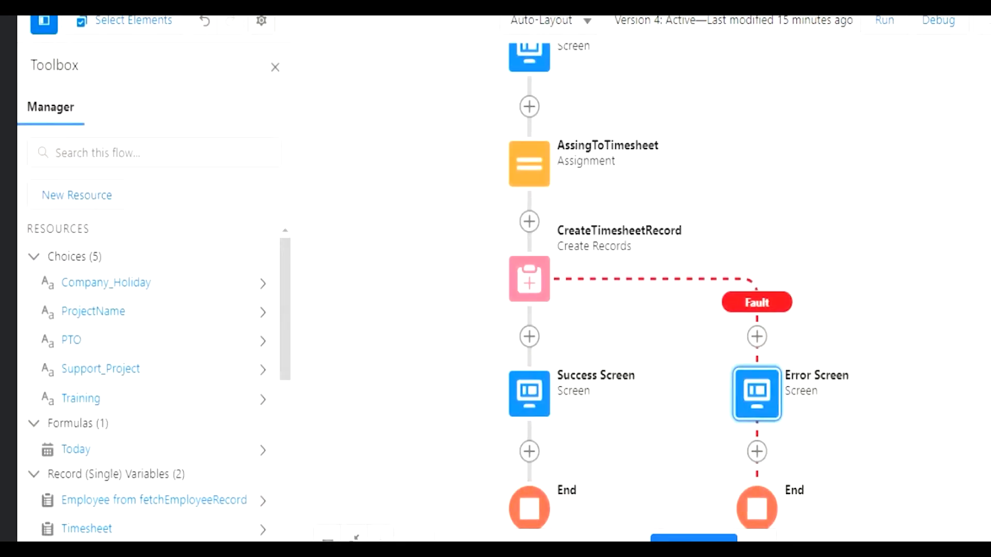
left_click_drag(448, 278, 444, 323)
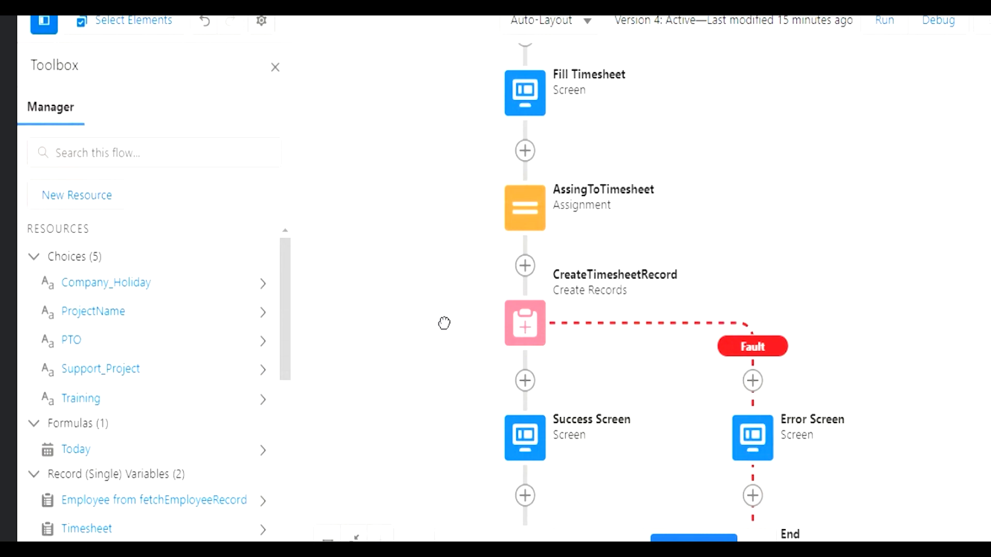
left_click_drag(423, 265, 474, 331)
left_click_drag(450, 244, 439, 352)
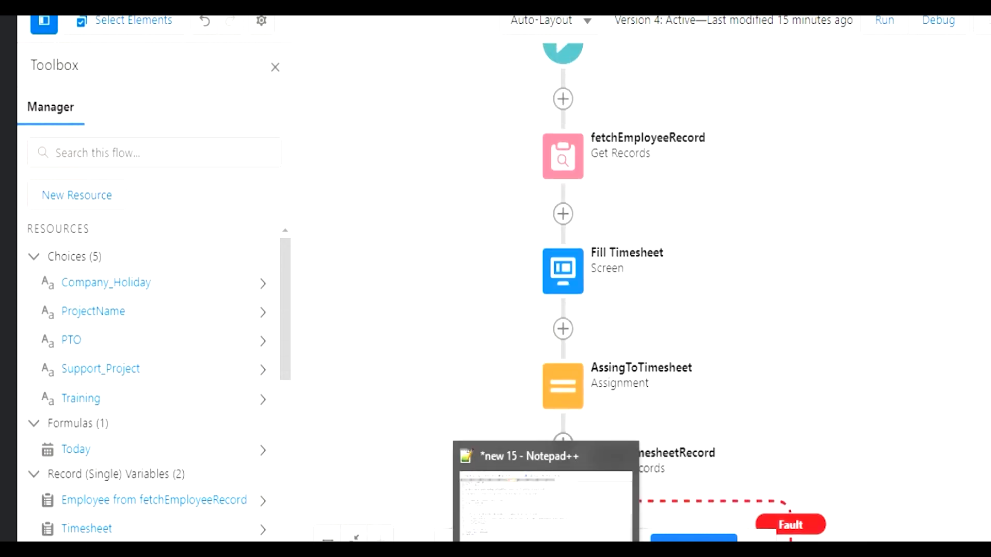
Switch to Notepad++ and extend the Back end line with "- Get Record, Create Record, Update Record, Delete Record"
left_click(546, 550)
left_click(236, 333)
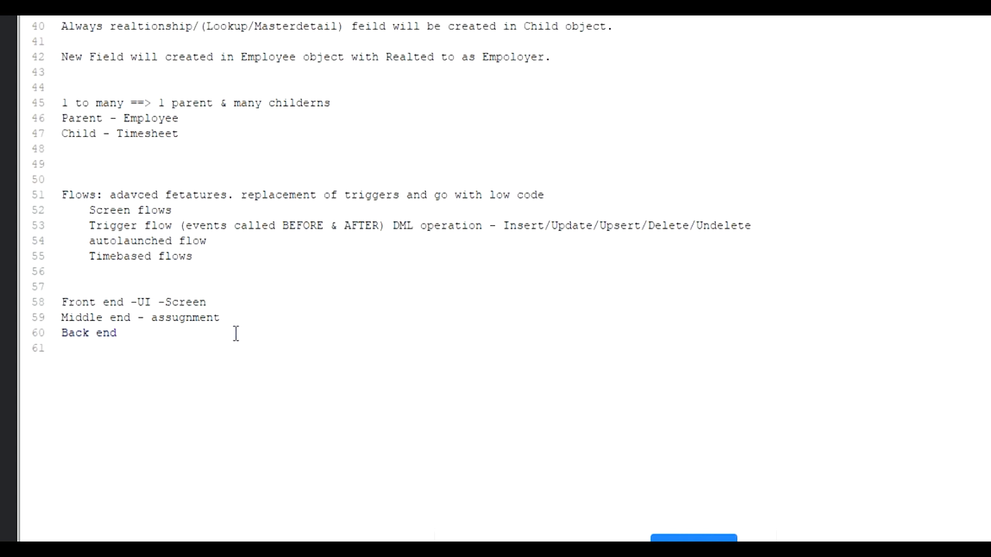
type("Get Record")
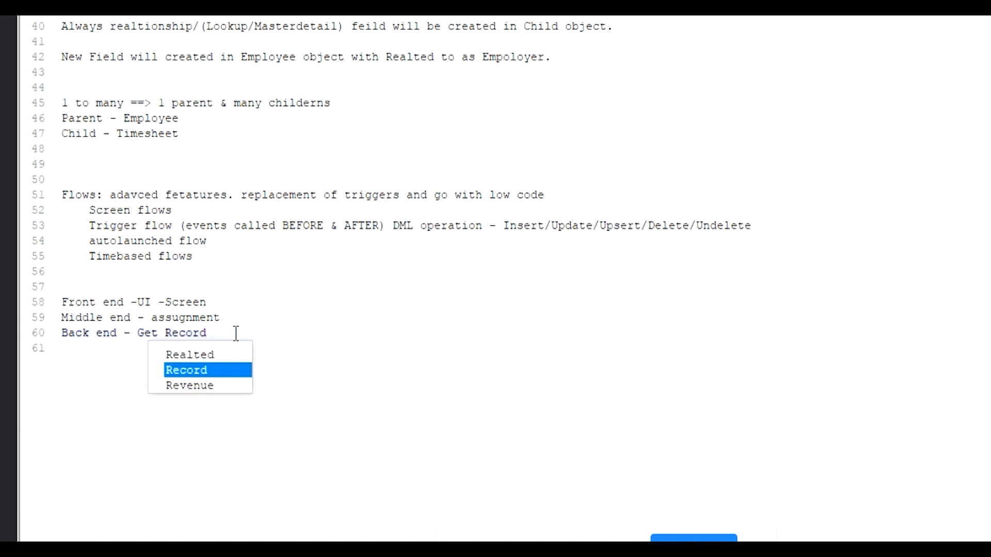
type(",")
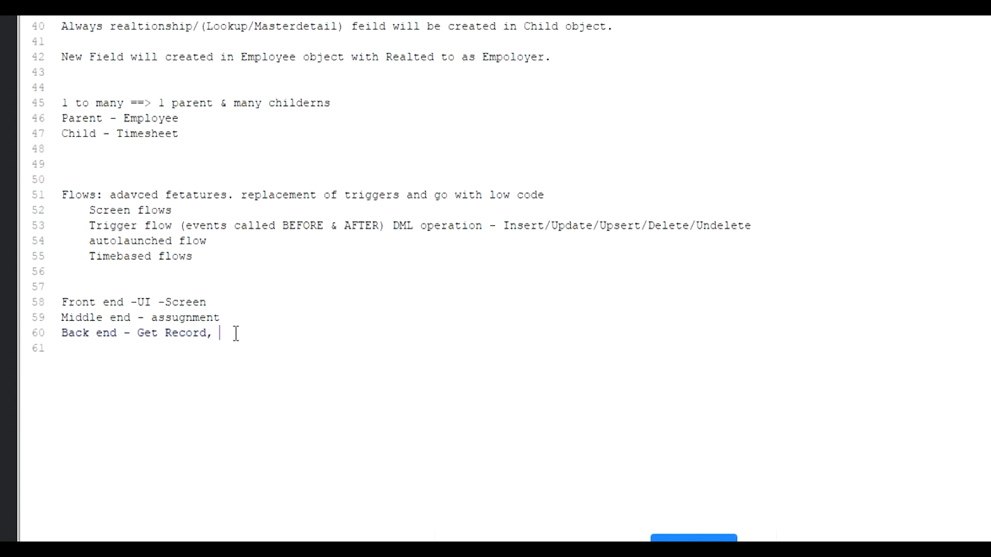
type(" Create Record")
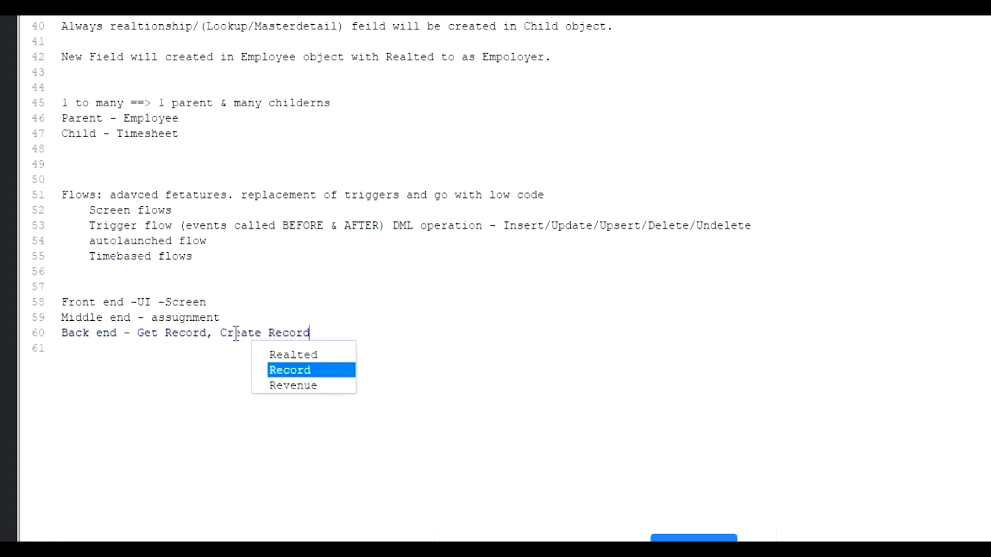
type(", ")
type("Updat")
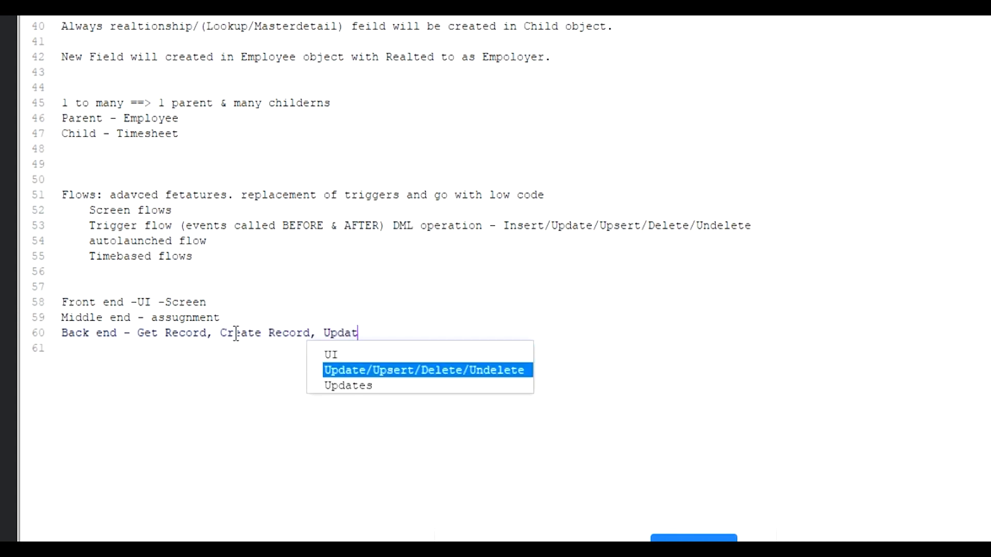
type("e Record,")
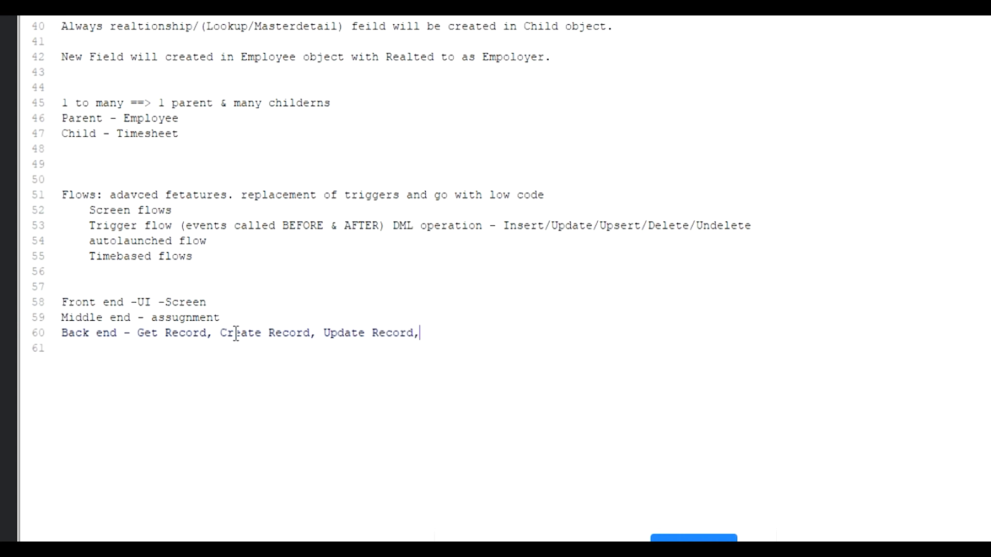
type(" Delete Record")
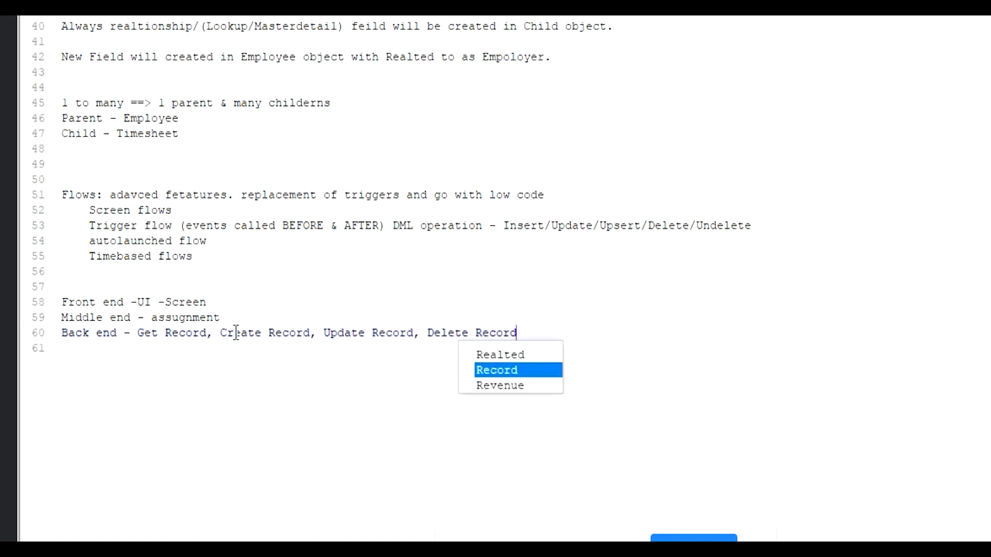
left_click(235, 343)
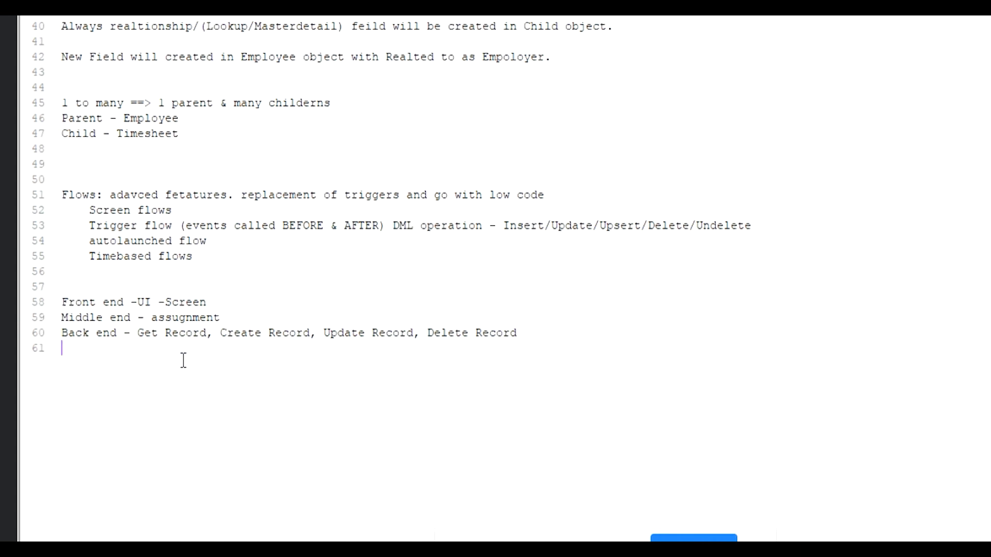
left_click_drag(133, 333, 504, 353)
left_click(541, 341)
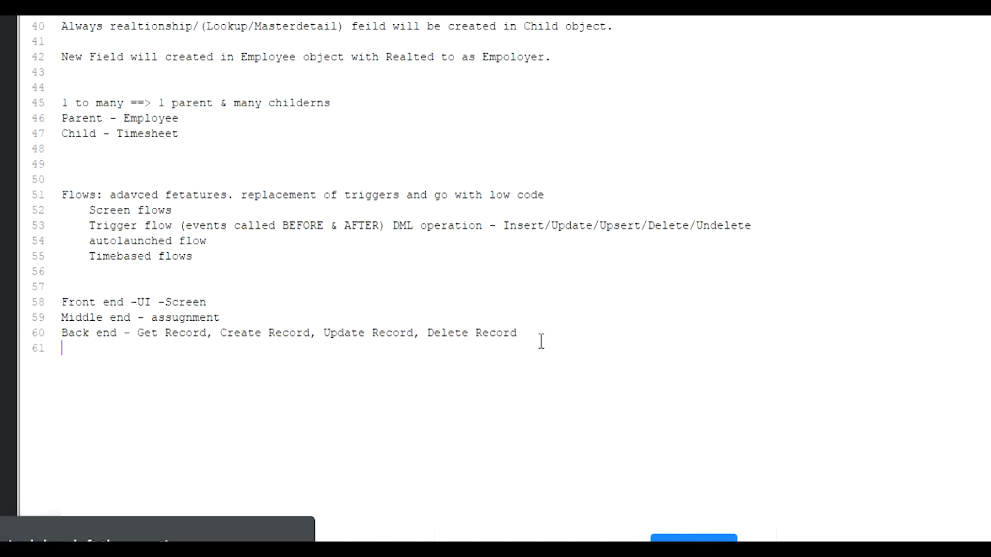
Below the layer notes, add the line "Get Records - to Retrive the data from object based on the conditions"
key("Return")
key("Return")
type("Get")
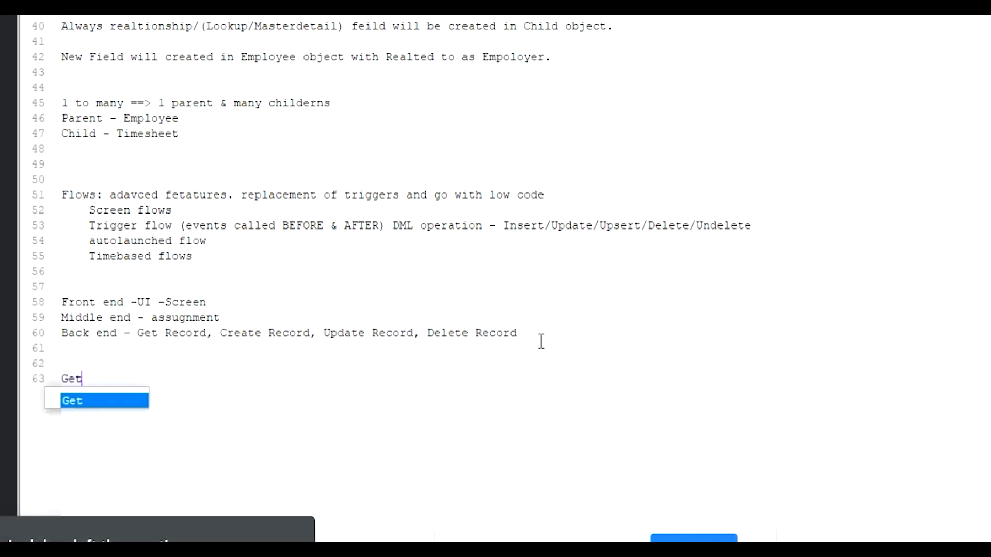
type(" Records-")
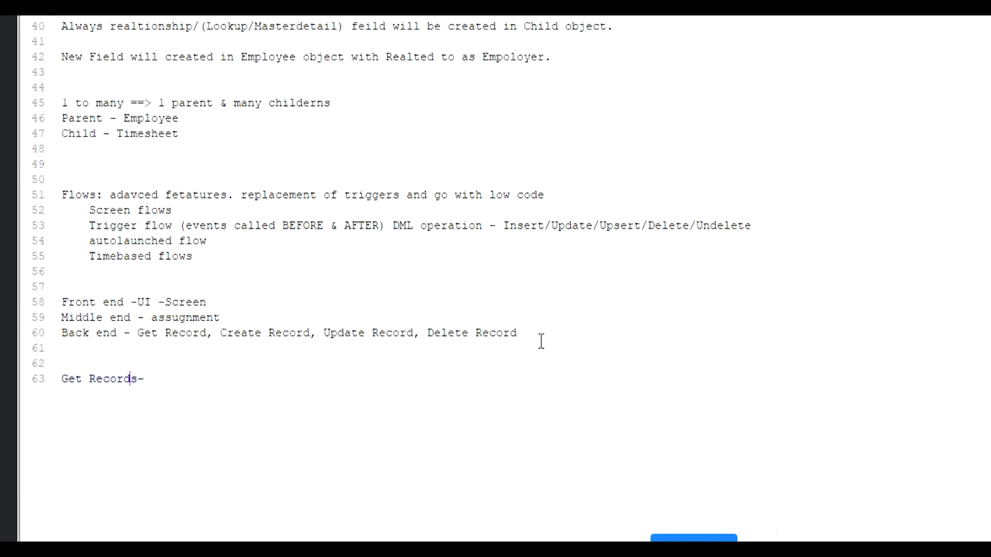
key("End")
type("to Retrive the data from ")
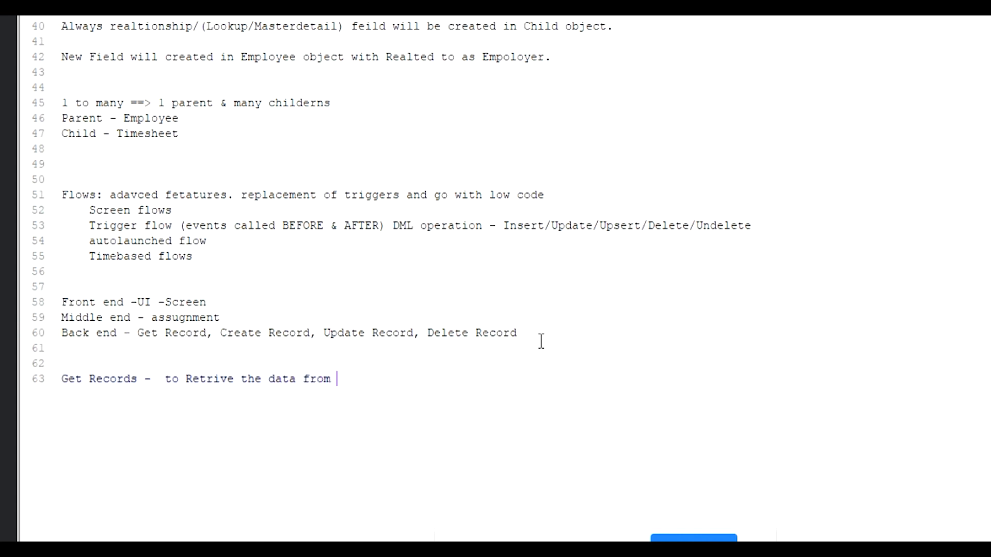
type("objecct")
key("BackSpace")
key("BackSpace")
type("t. abcd")
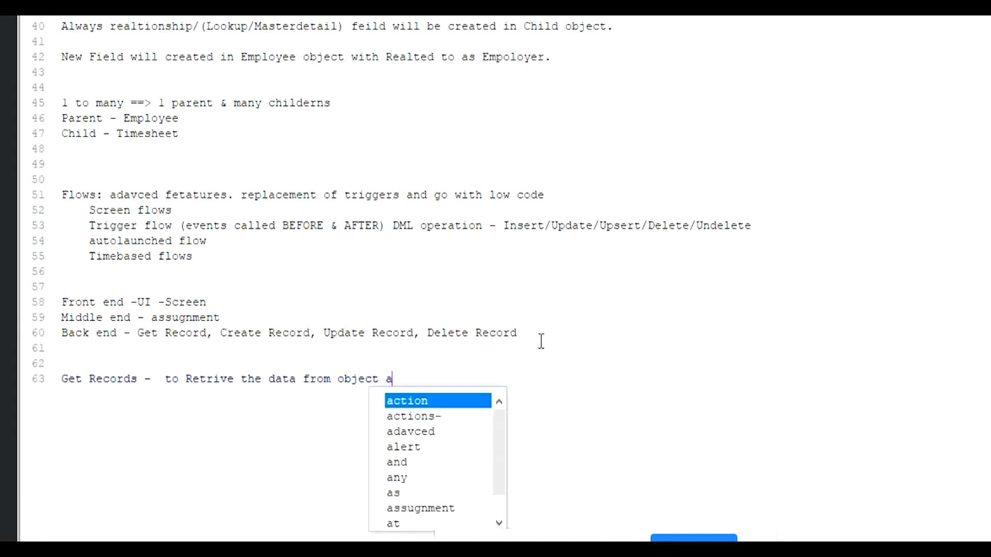
key("BackSpace")
key("BackSpace")
key("BackSpace")
key("BackSpace")
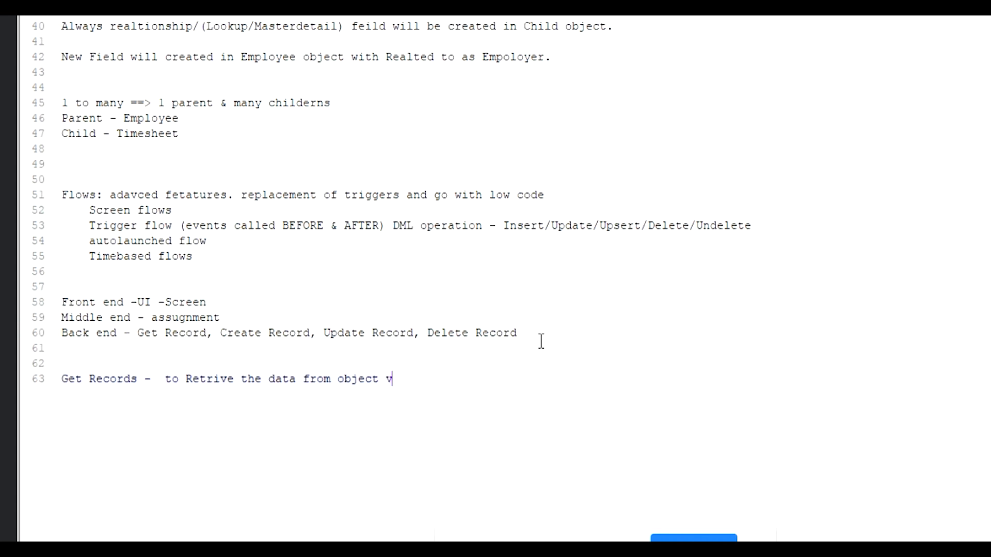
type("based on the")
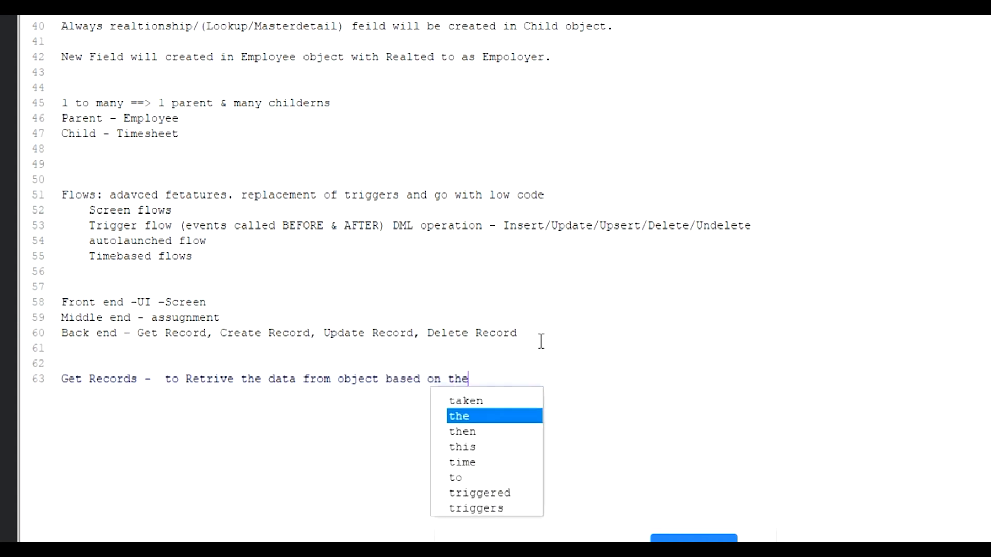
type(" condition")
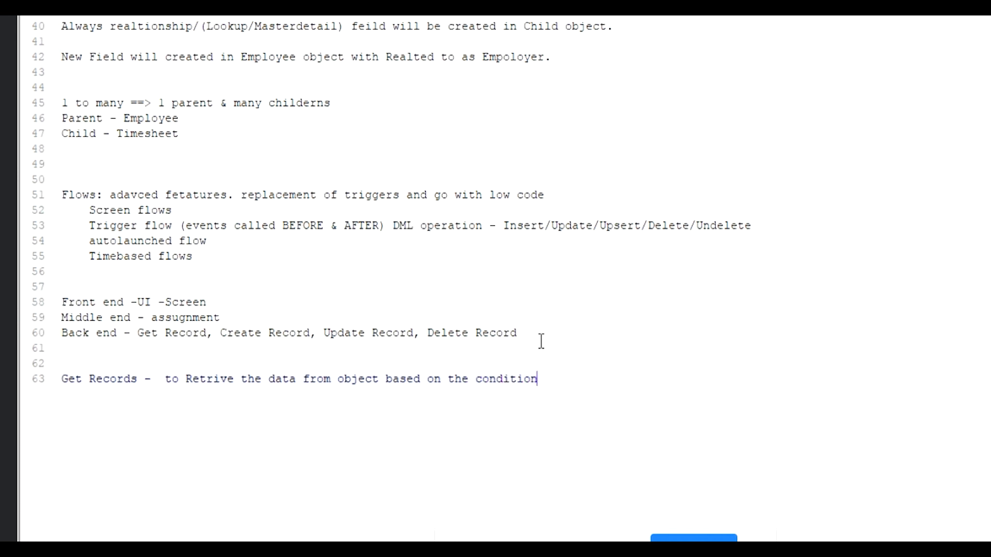
type("s")
key("Return")
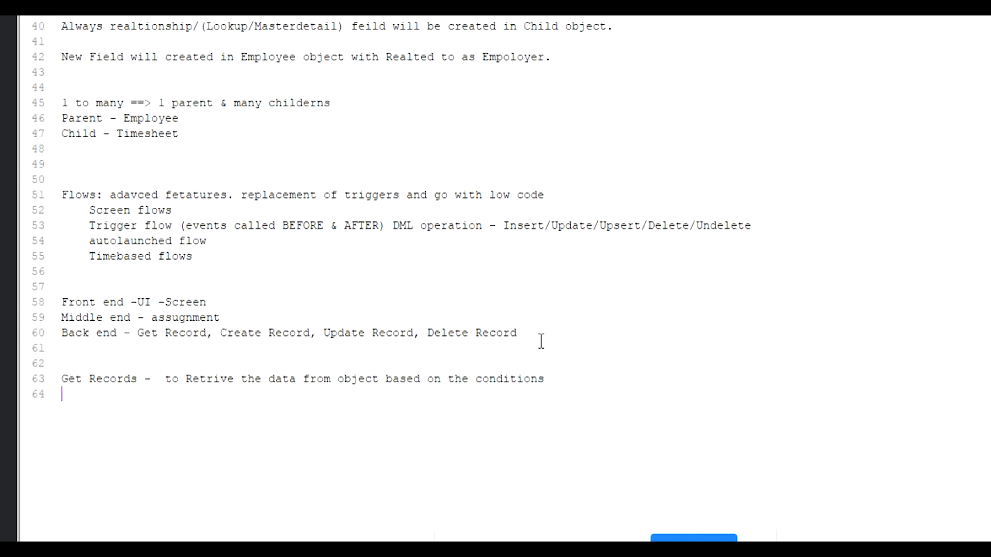
type("SOQL")
key("BackSpace")
key("BackSpace")
key("BackSpace")
left_click_drag(62, 381, 137, 381)
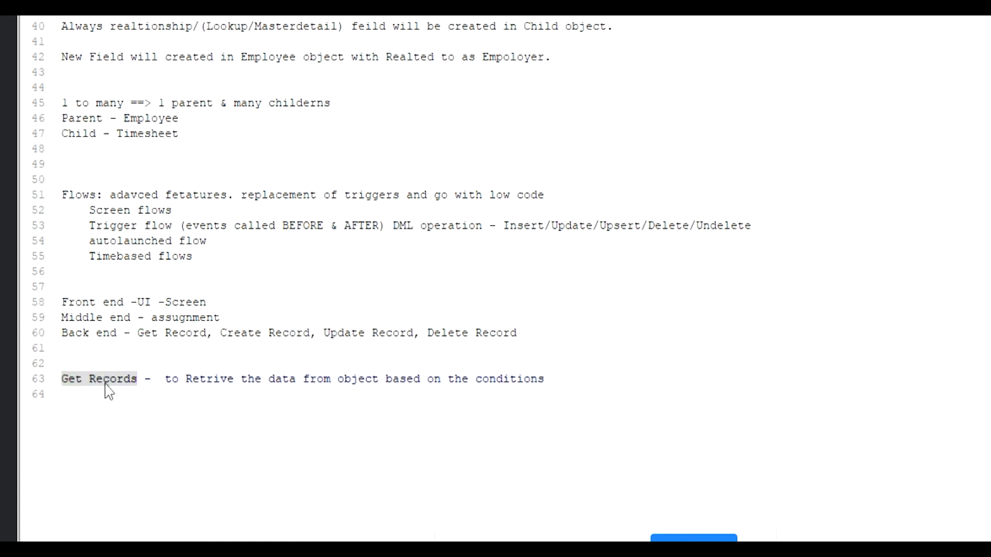
left_click(116, 397)
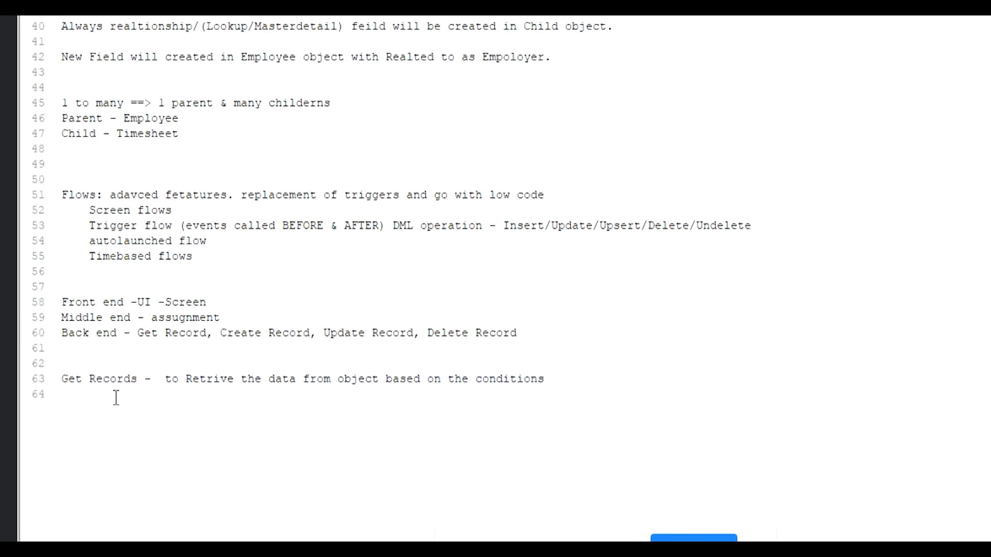
Switch back to the flow in Chrome and add a Get Records element directly after the Start element
mouse_move(464, 540)
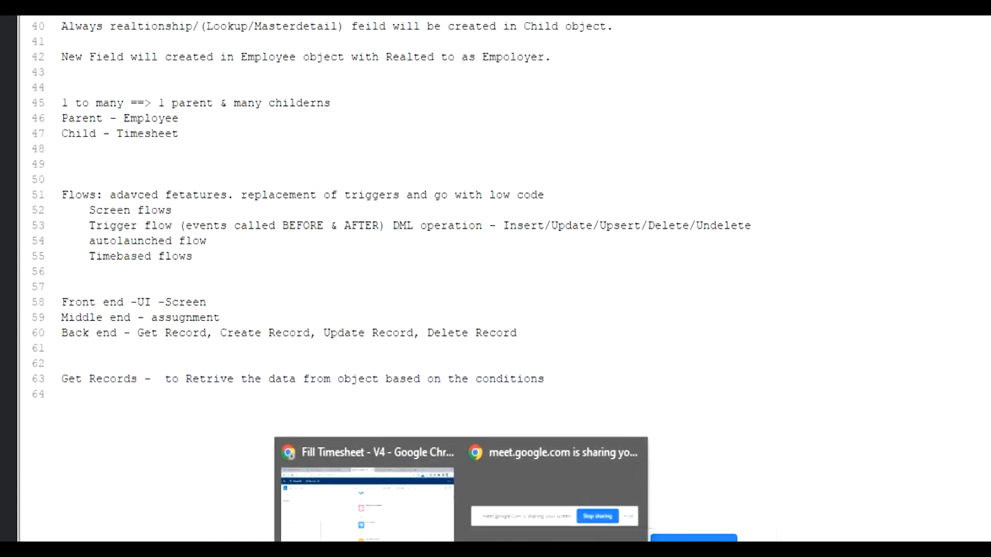
left_click(381, 527)
scroll(773, 214, "up", 2)
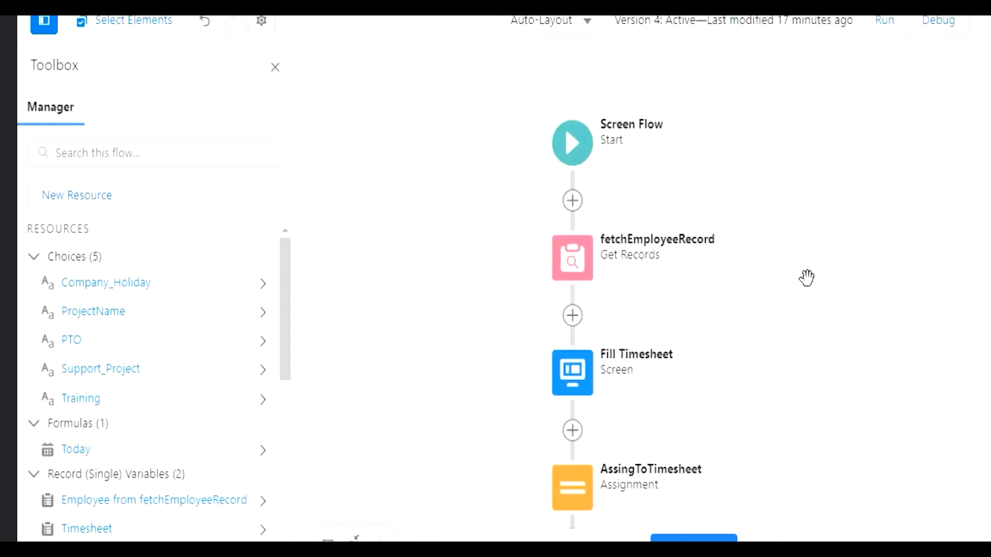
left_click(573, 201)
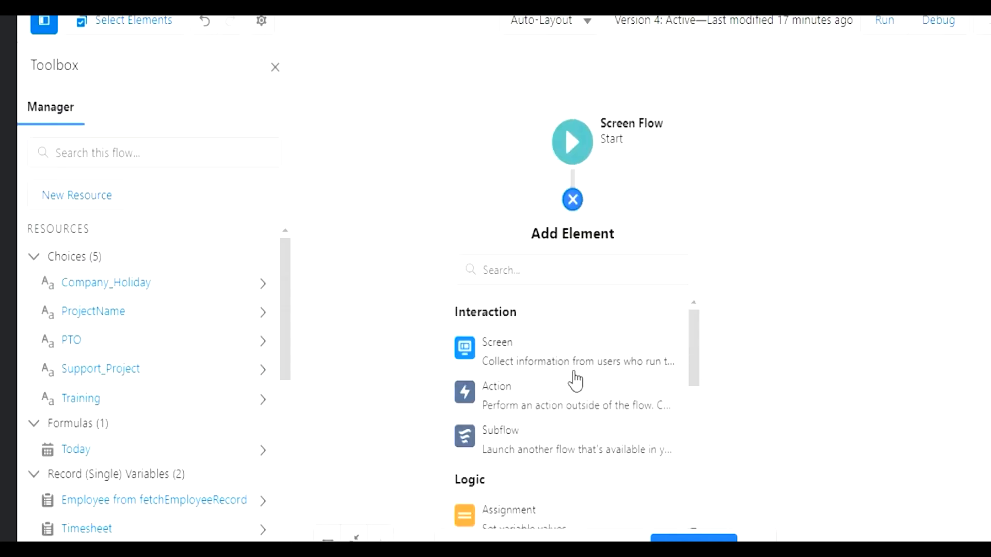
scroll(570, 377, "down", 2)
scroll(567, 385, "up", 2)
scroll(558, 396, "down", 5)
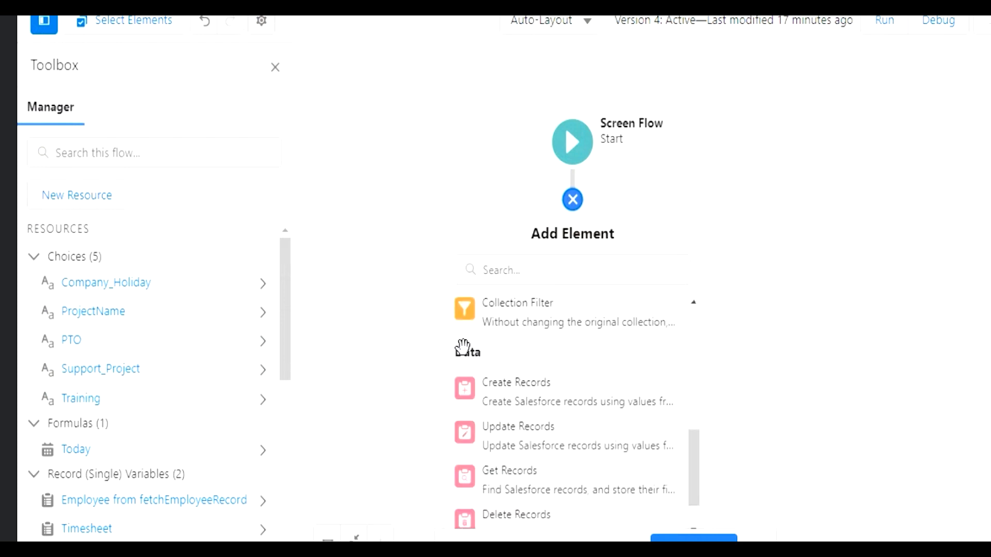
scroll(509, 400, "down", 1)
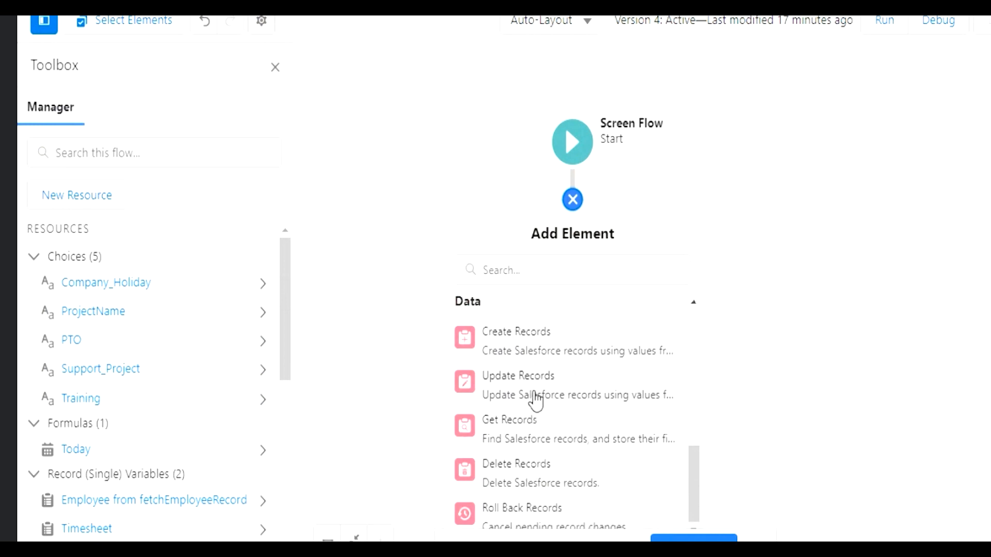
left_click(519, 444)
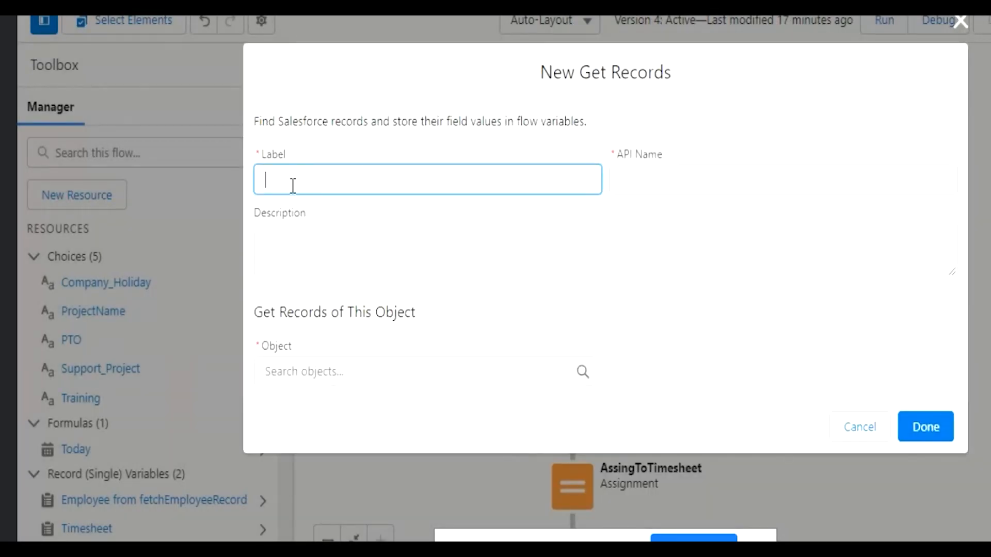
Label the new Get Records element fetchEmployeeRecods, reuse that as its API name, and set its object to Employee
type("fetch")
type("EmployeeRecods")
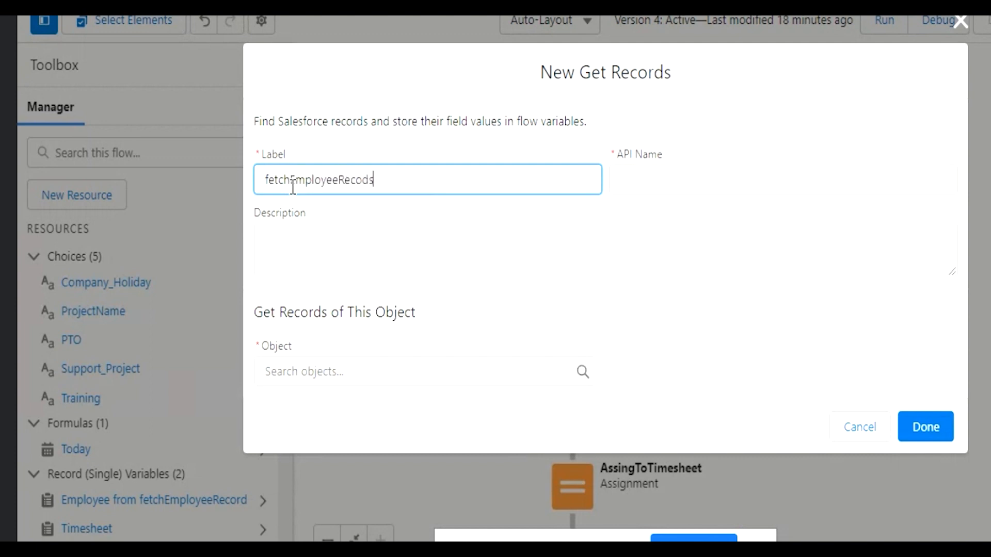
key("Tab")
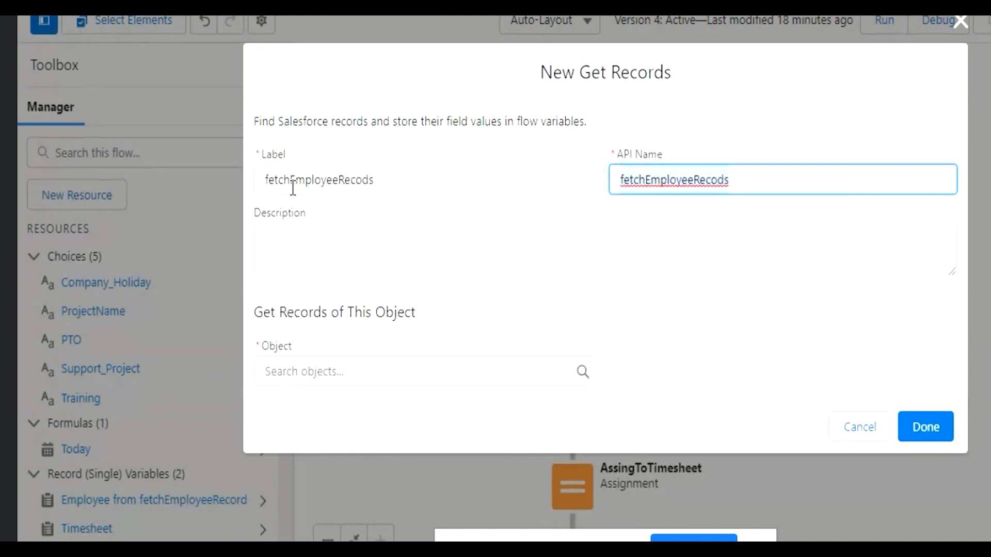
left_click(333, 211)
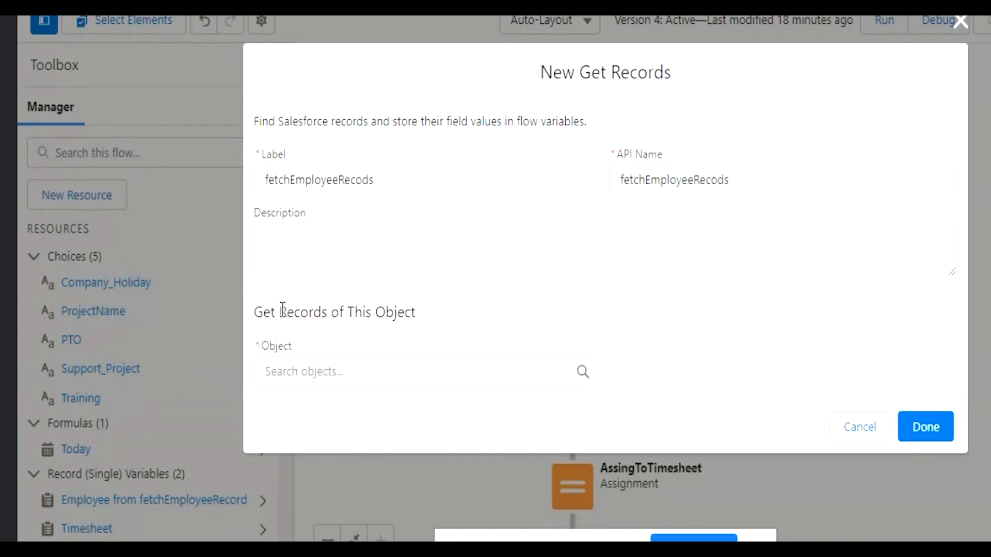
left_click(331, 384)
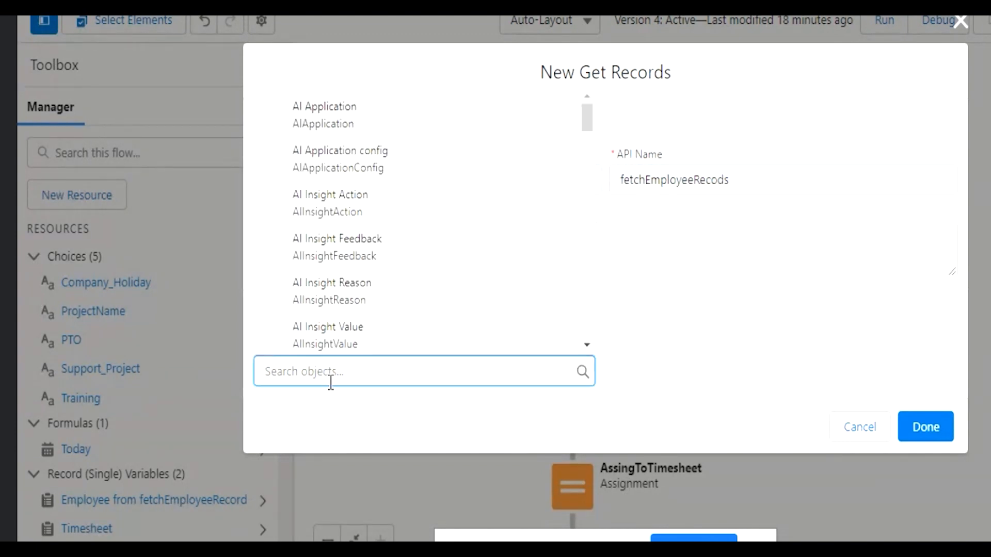
type("Employ")
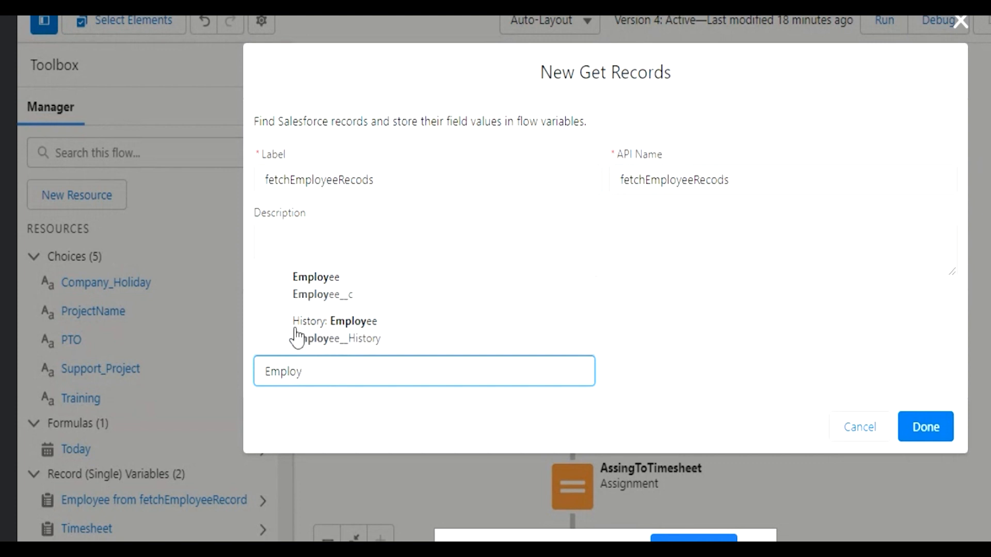
left_click(308, 297)
Set the field of the Employee filter condition to Id (Record ID)
scroll(598, 296, "down", 3)
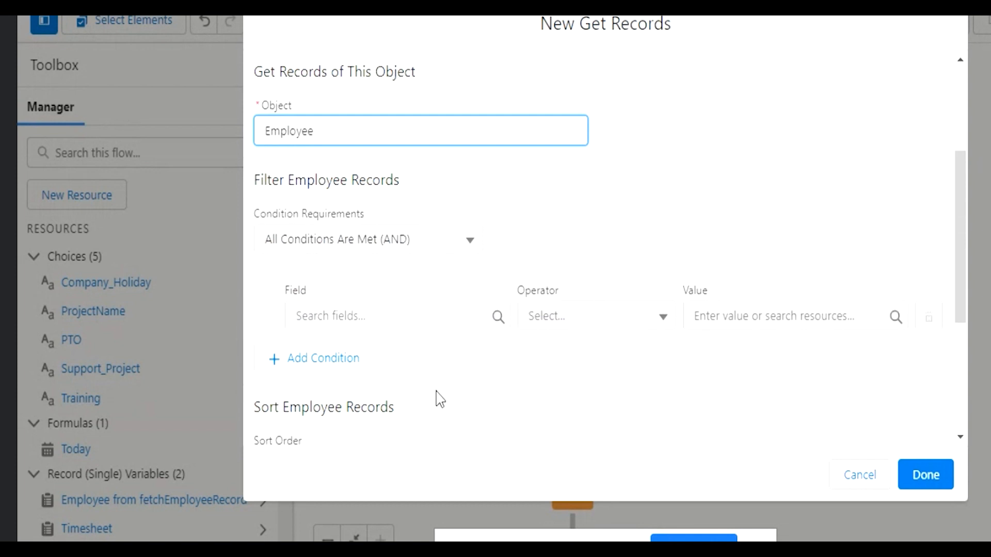
left_click(378, 315)
type("Id")
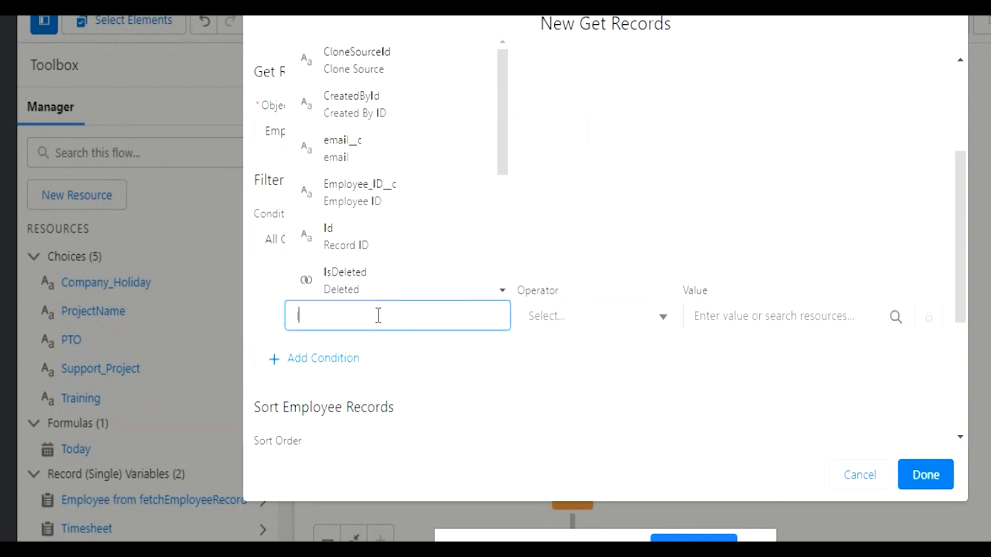
left_click(355, 243)
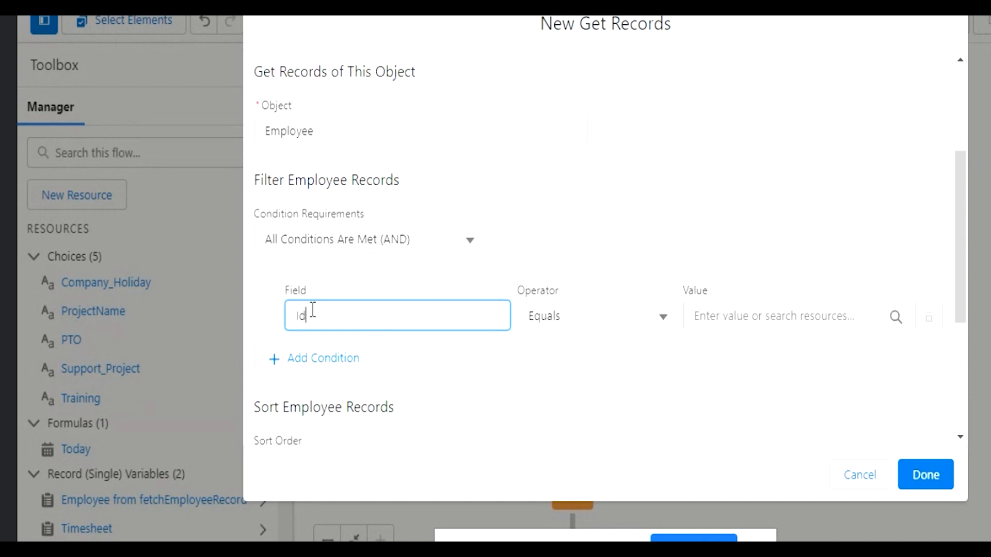
Clear the field of the Employee filter condition and browse the list of available Employee fields
left_click(329, 319)
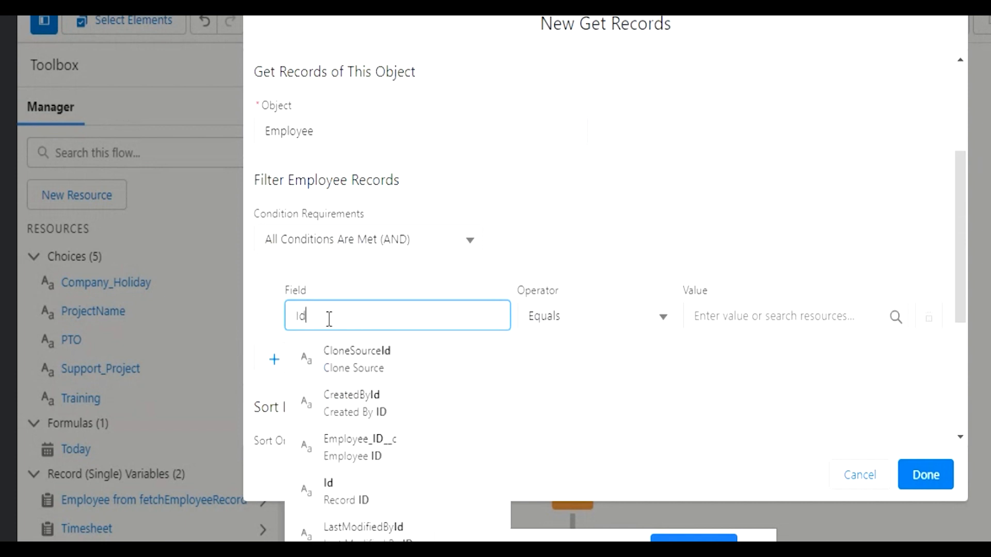
key("BackSpace")
key("BackSpace")
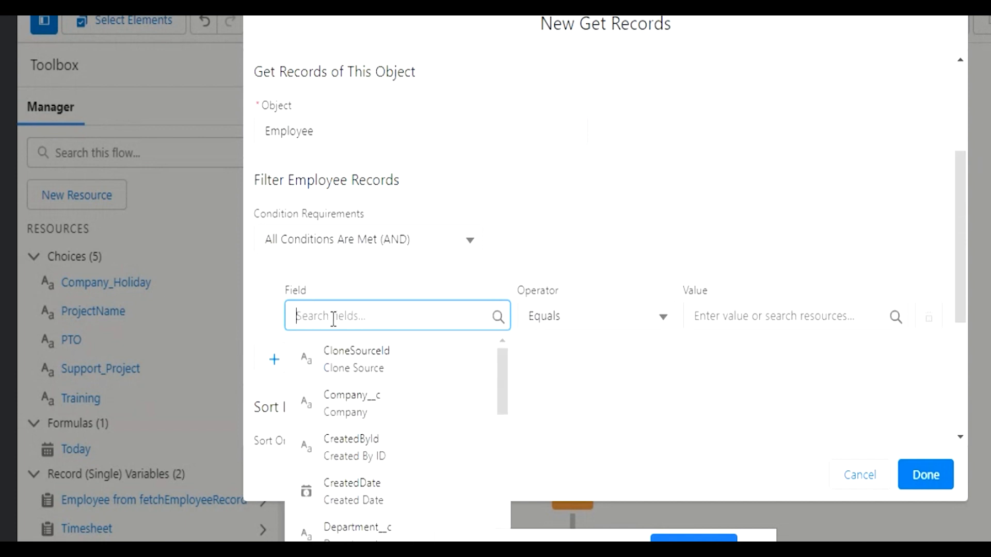
scroll(420, 421, "down", 3)
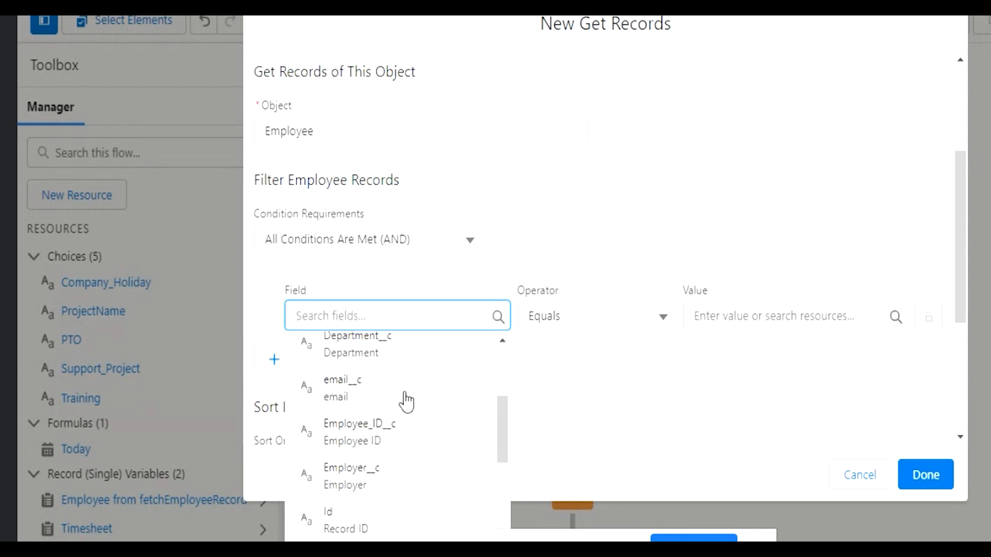
scroll(384, 490, "down", 3)
scroll(387, 493, "down", 5)
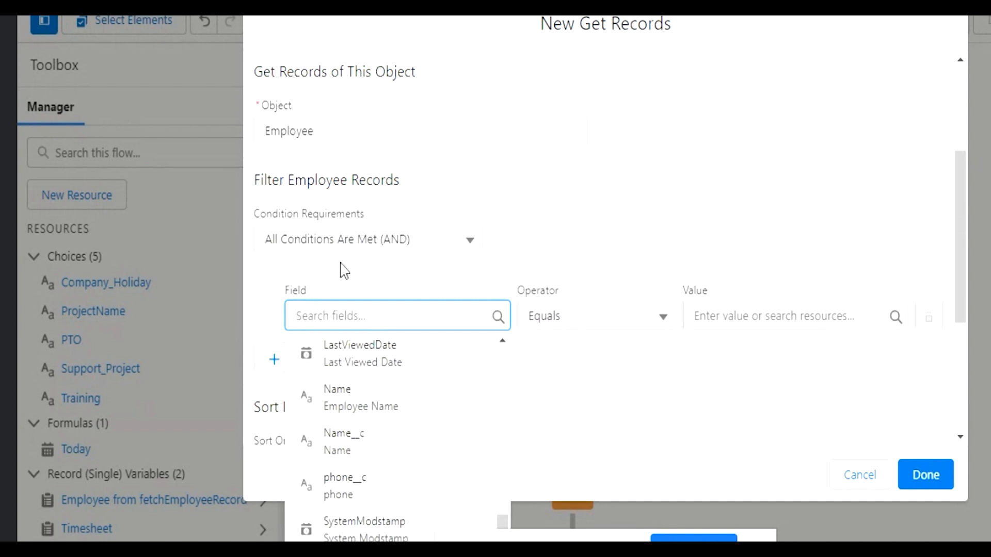
left_click(355, 287)
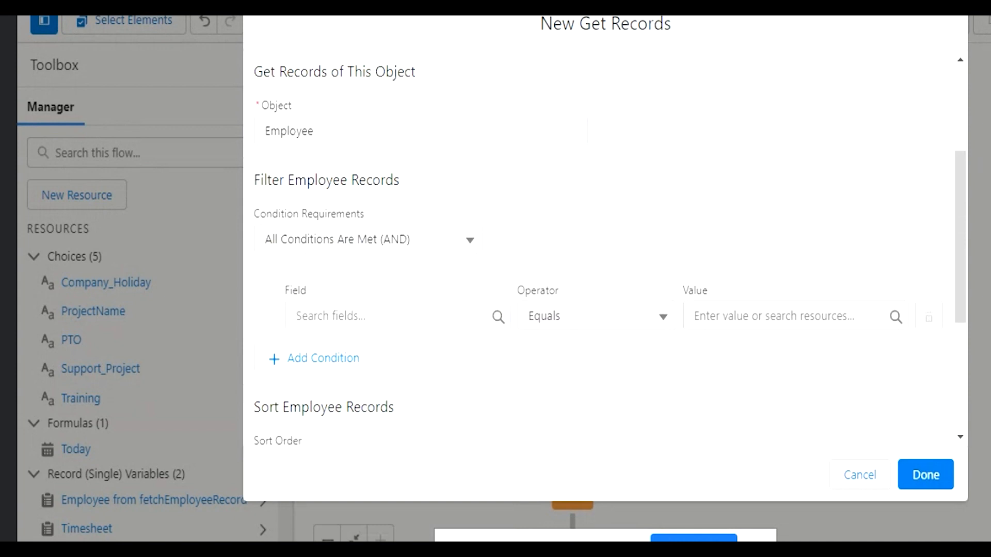
Switch to the Notepad++ notes and add the query "SELECT * FROM OnjectName WHERE Id='12121';" below the Get Records line
key("alt+Tab")
key("Return")
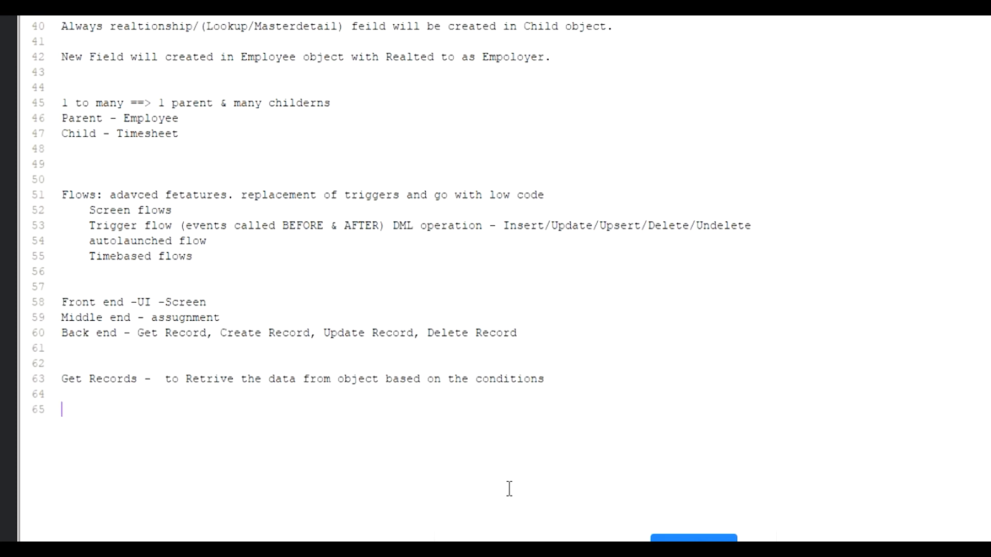
type("SELECT")
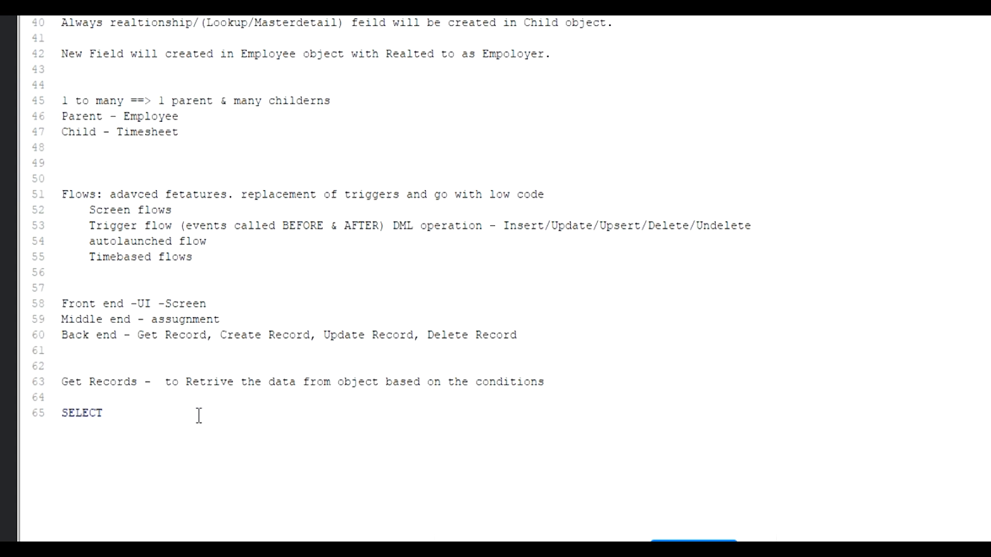
key("alt+Tab")
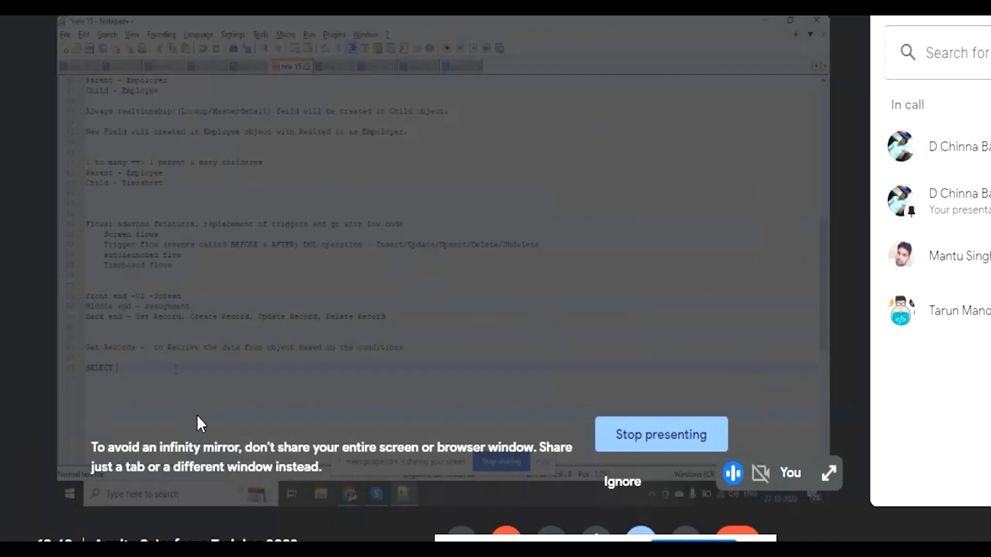
key("alt+Tab")
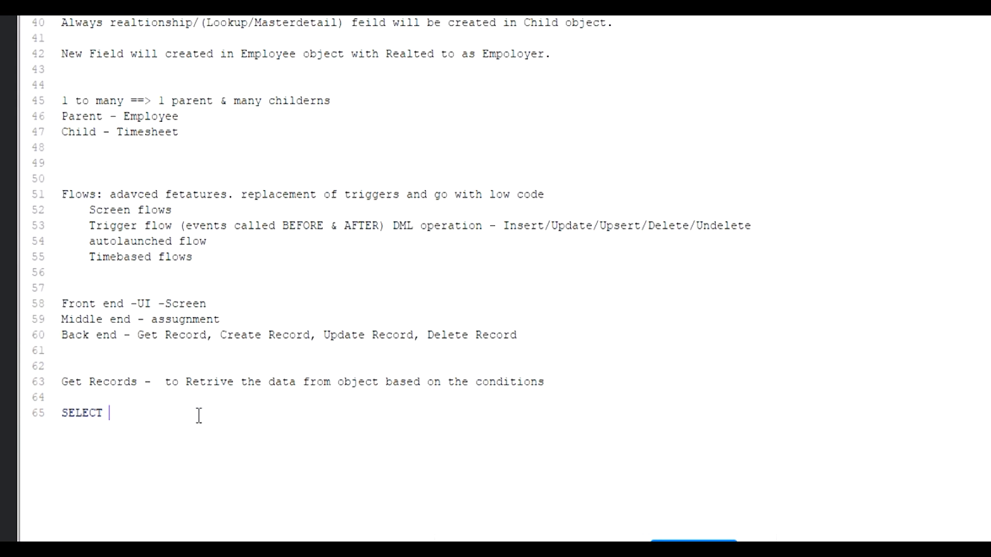
type("* FROM OnjectName WHERE ")
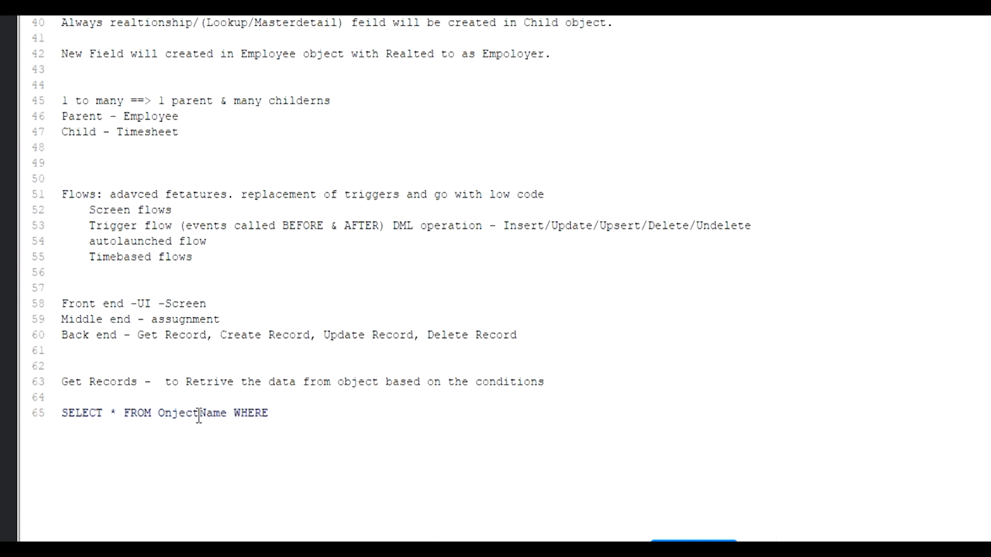
type("I")
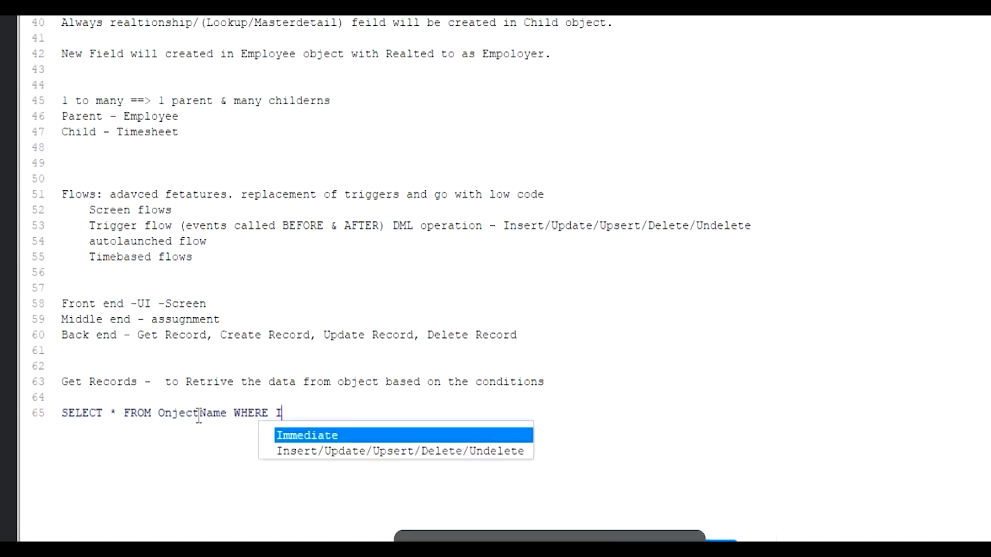
type("d='12121'")
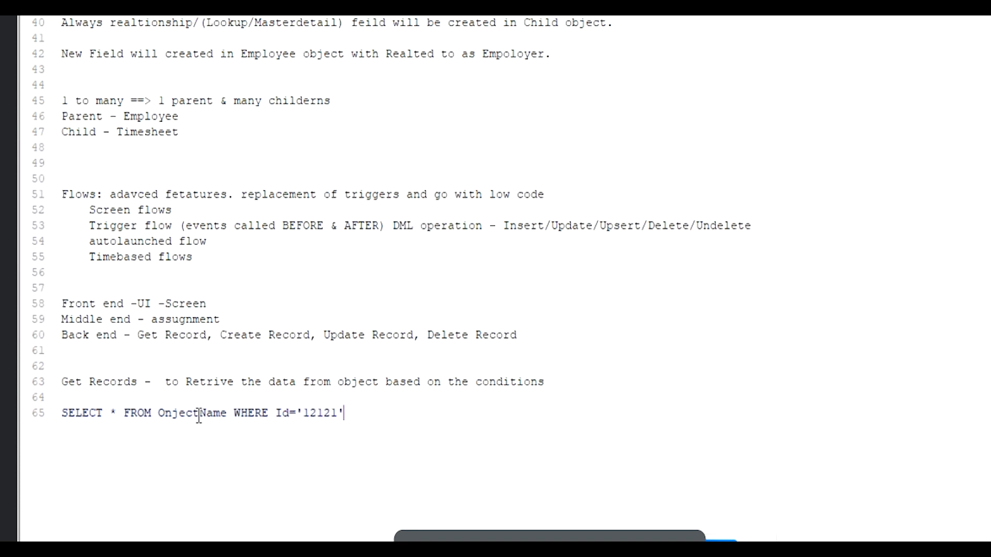
type(";")
key("Return")
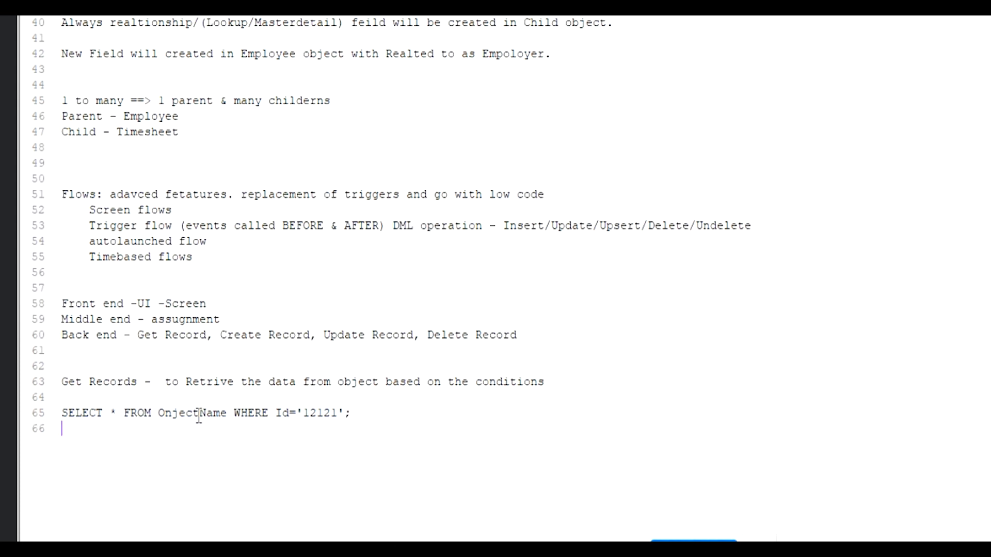
Replace OnjectName in the query with Employee__c and highlight the parts of its Id condition
double_click(199, 415)
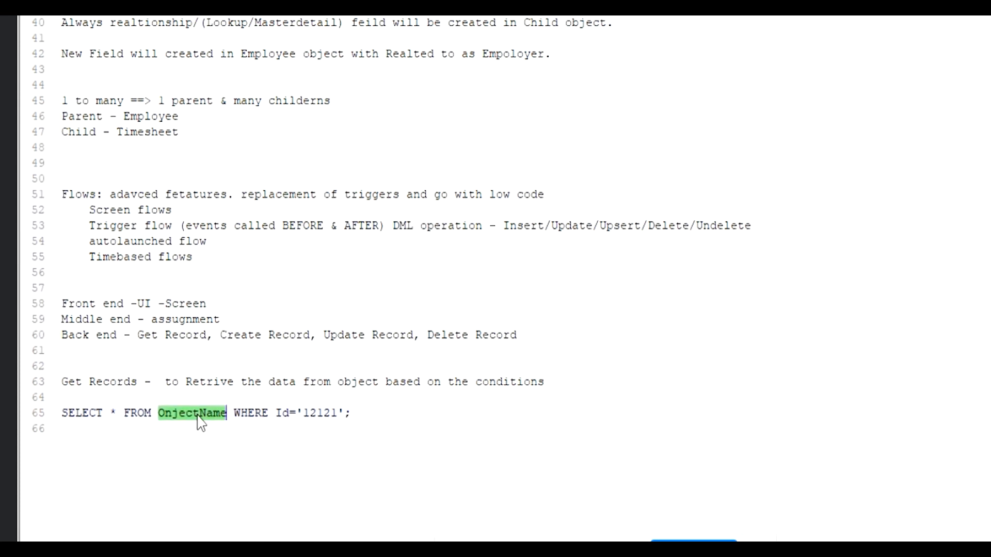
type("Employee__c")
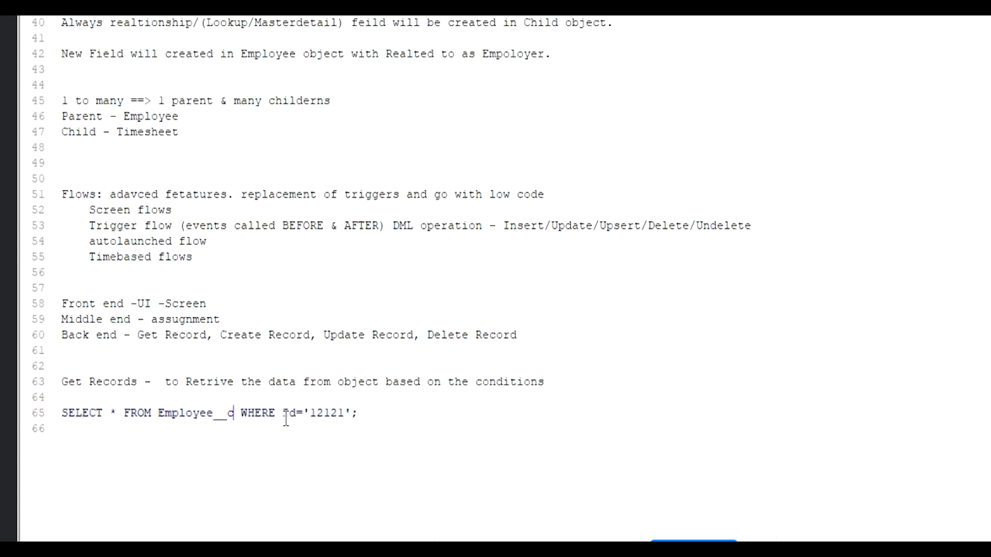
double_click(333, 414)
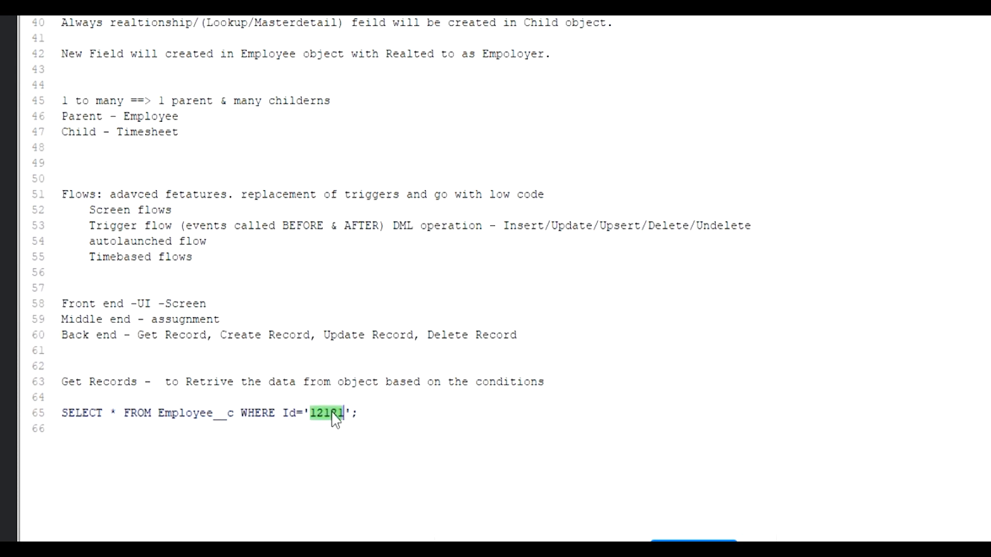
left_click(118, 413)
left_click(129, 431)
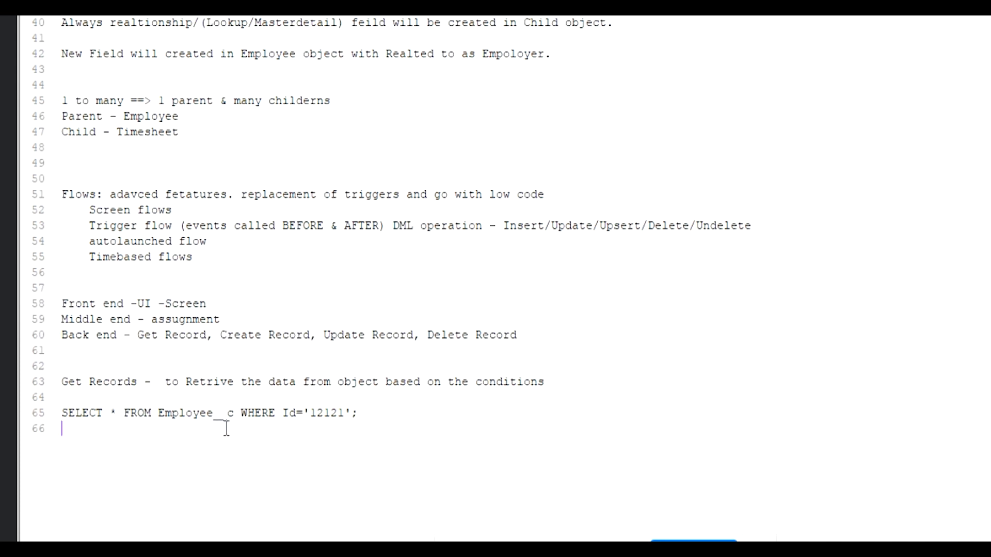
double_click(327, 414)
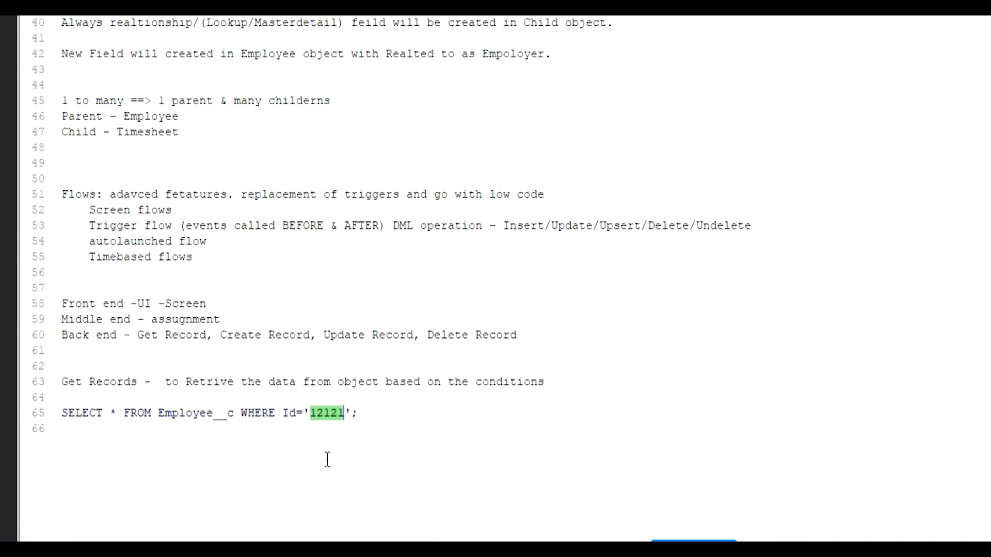
left_click(326, 459)
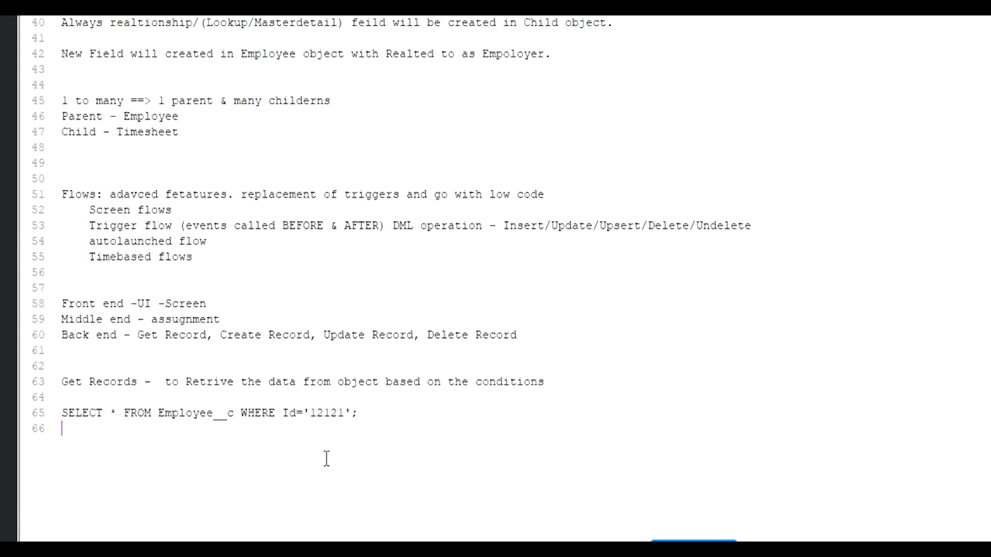
double_click(288, 413)
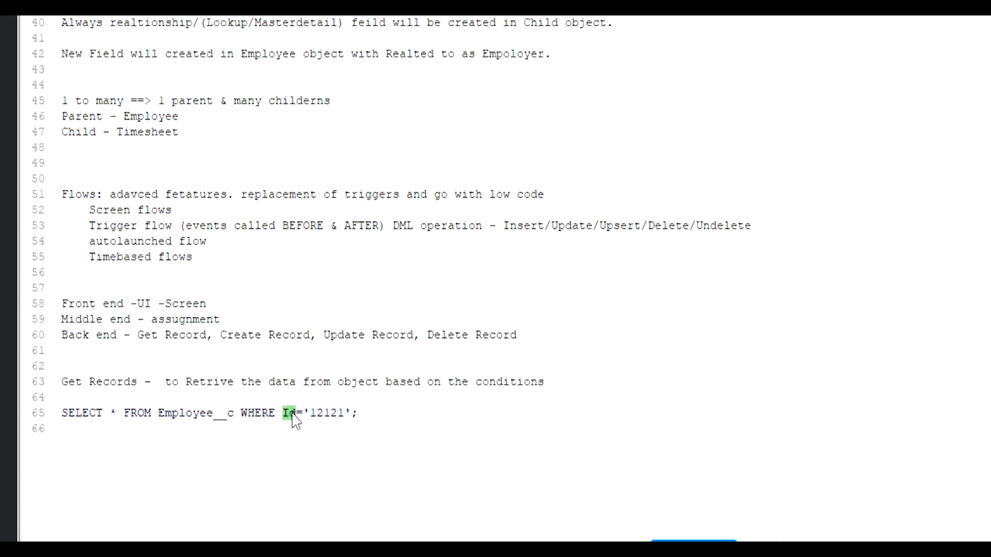
left_click(293, 414)
Duplicate the Employee__c query below the original, leaving one blank line between the two
left_click(381, 417)
key("Return")
key("Up")
key("shift+End")
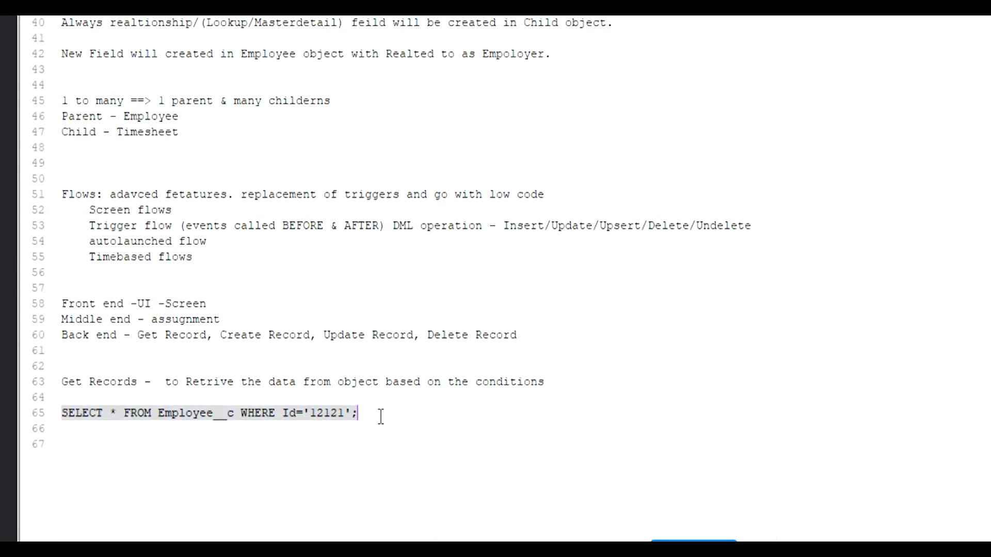
key("ctrl+c")
key("Down")
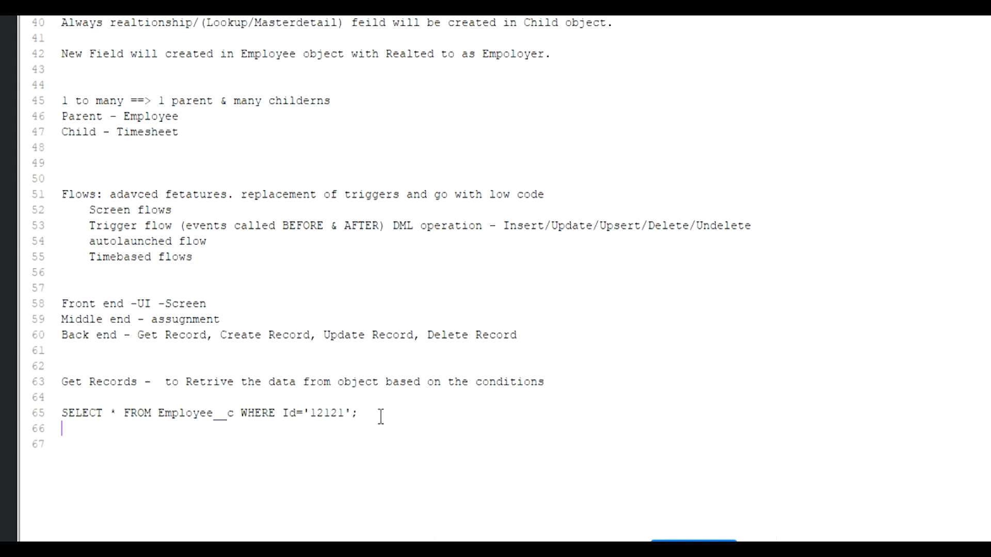
key("Down")
key("ctrl+v")
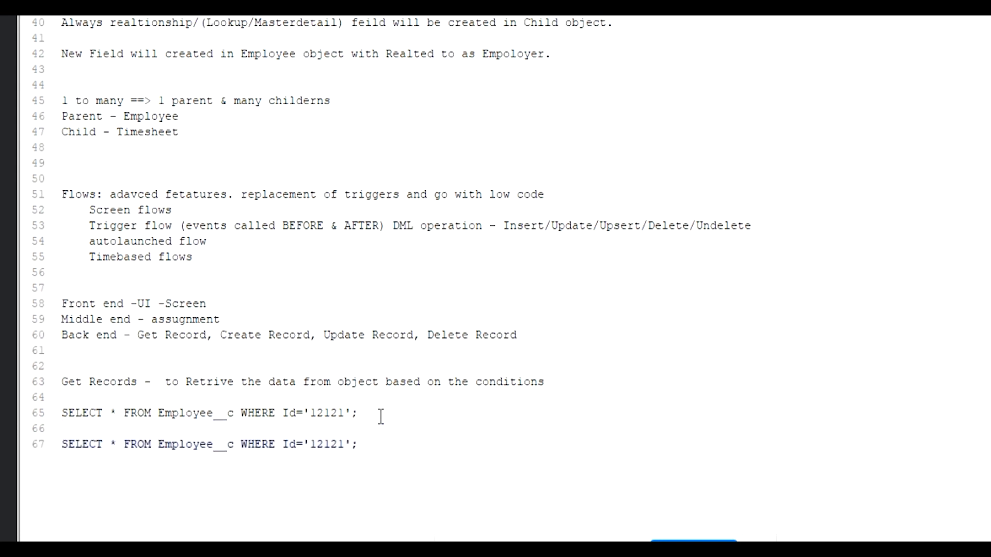
Change the condition of the duplicated query to Department like 'IT%' and add two line breaks after it
double_click(288, 445)
type("Department")
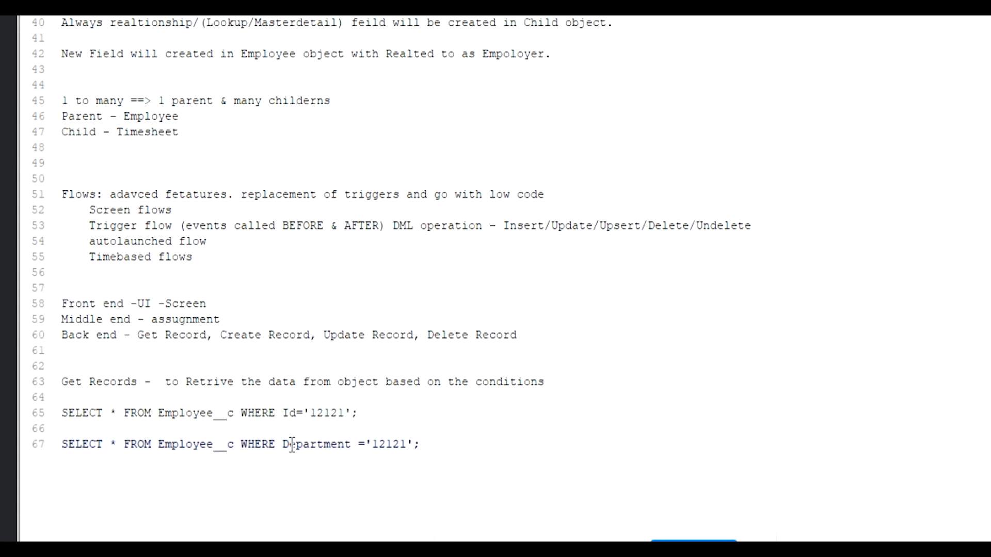
type("like")
key("Delete")
key("Delete")
key("Delete")
key("Delete")
key("Delete")
key("Delete")
type("'IT%'")
key("Return")
key("Return")
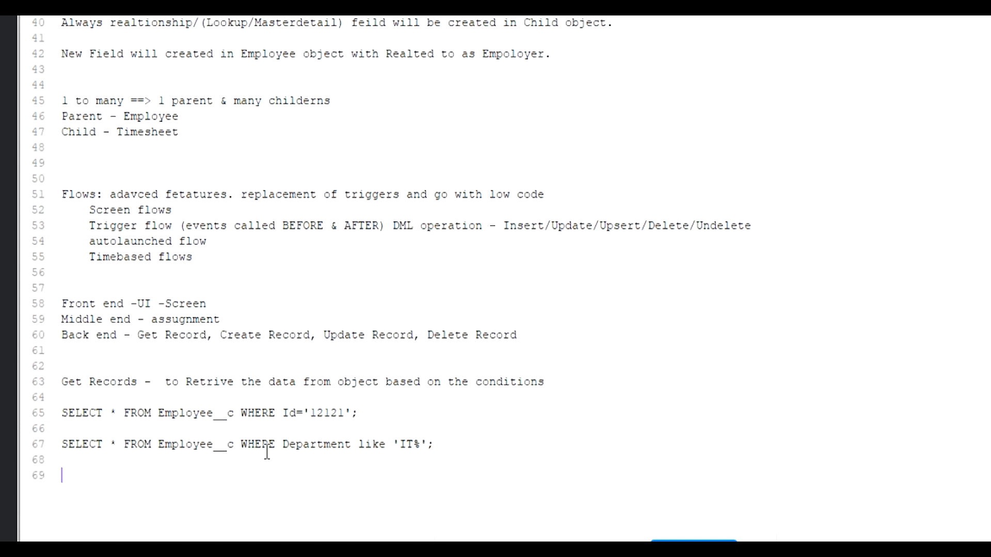
Annotate the Id query with "1 record/" and the Department query with "Many records" at the end of their lines
double_click(407, 445)
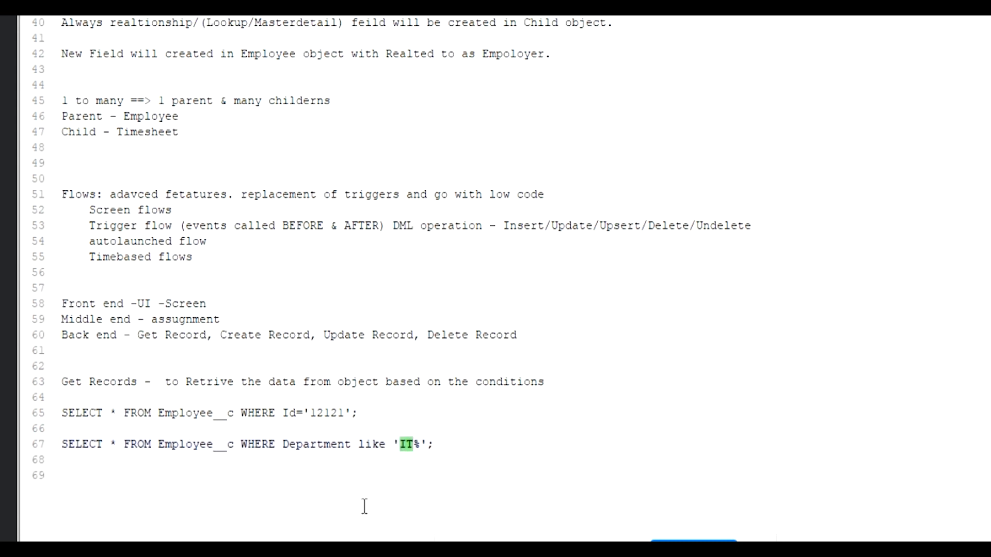
left_click(390, 403)
left_click(420, 423)
left_click(425, 399)
left_click(427, 411)
type("1 reco")
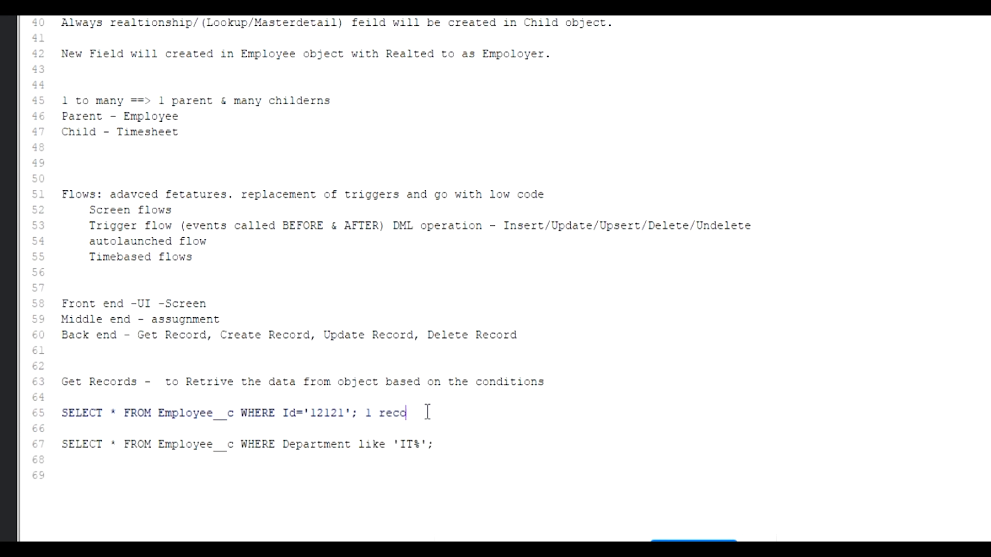
type("rd/")
left_click(474, 442)
type("M")
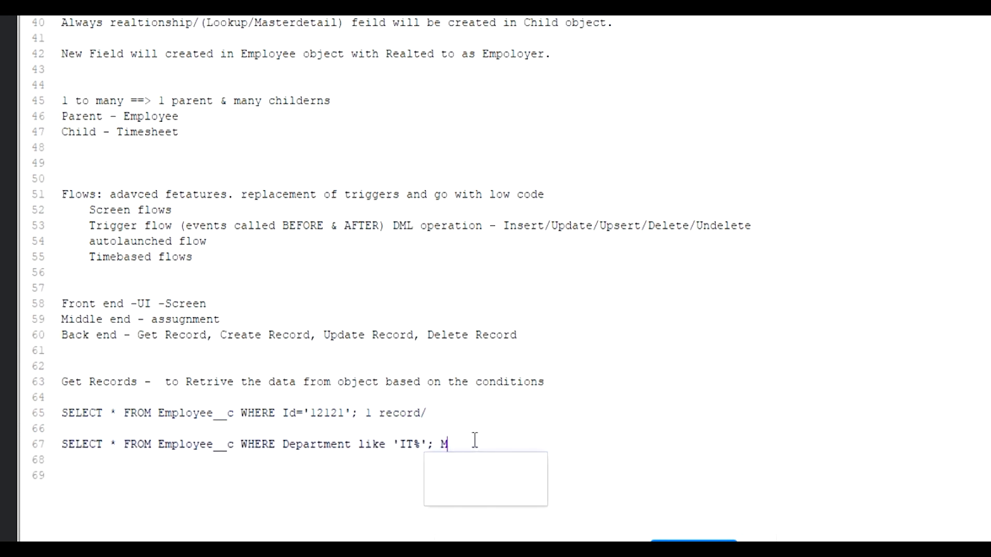
type("any records")
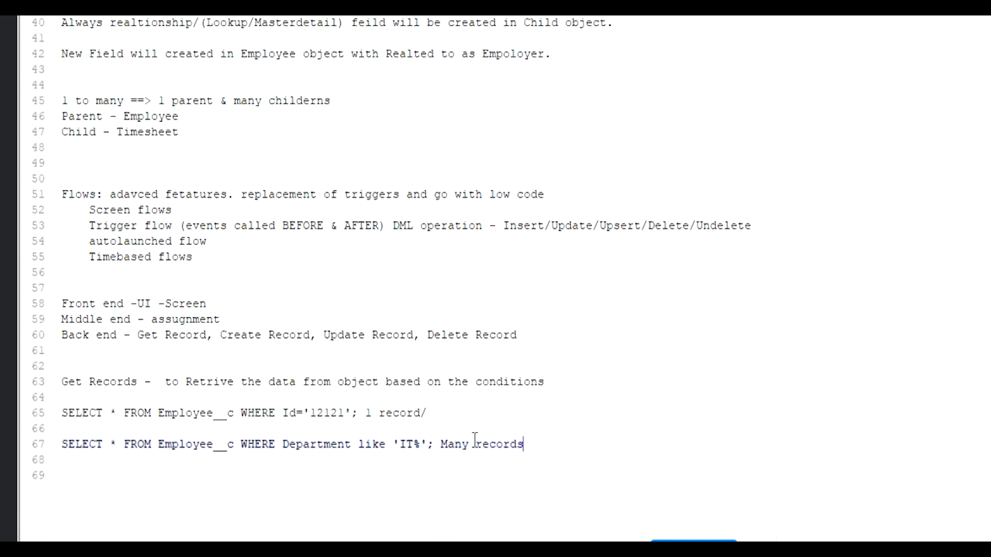
Highlight the two example queries and compare their WHERE conditions, first the Id one and then the Department one
left_click(445, 444, "shift")
left_click(476, 457)
left_click(381, 473)
left_click_drag(556, 447, 30, 398)
left_click(93, 428)
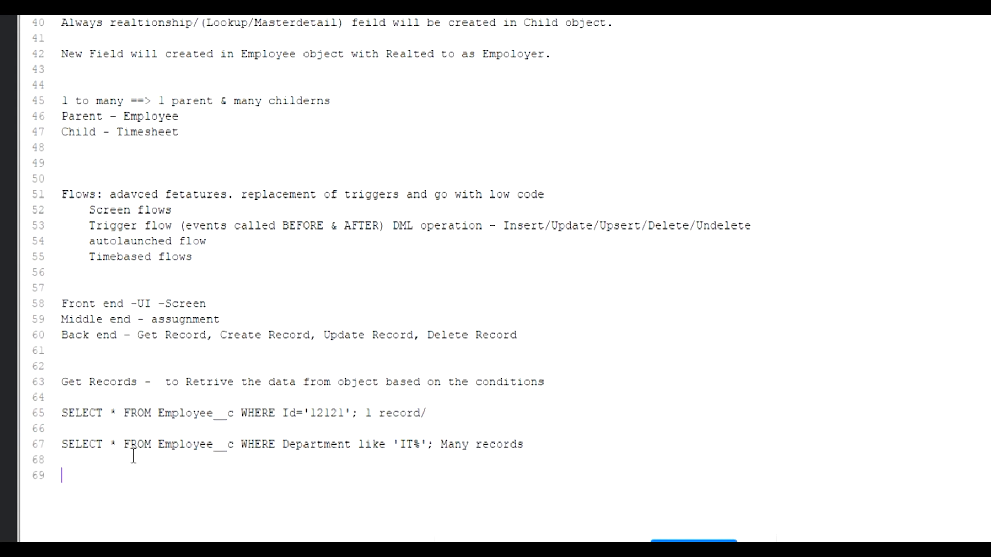
double_click(86, 417)
left_click_drag(86, 417, 422, 413)
left_click(442, 419)
left_click_drag(65, 382, 104, 374)
left_click_drag(240, 413, 278, 406)
double_click(290, 414)
left_click(288, 413)
left_click_drag(286, 413, 355, 413)
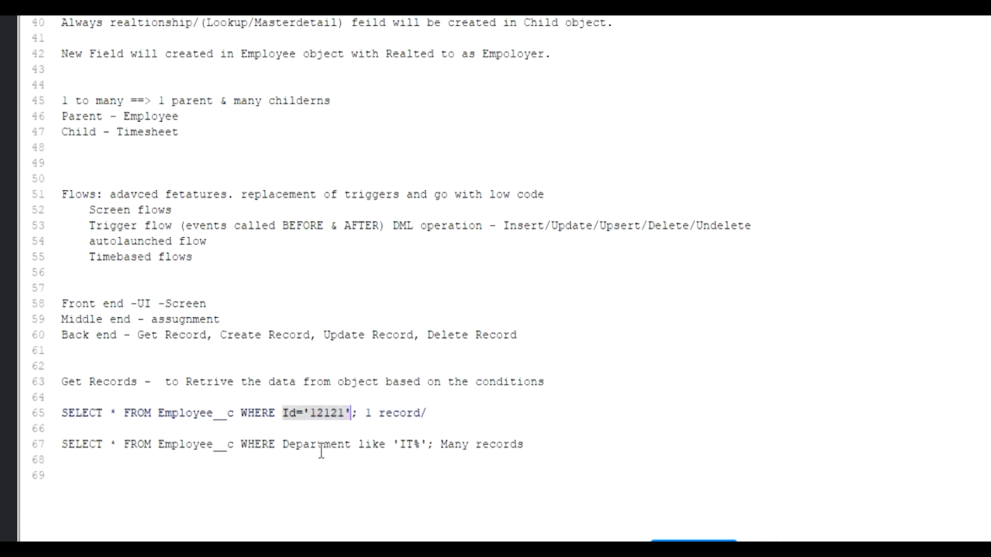
left_click(299, 453)
left_click_drag(284, 444, 432, 445)
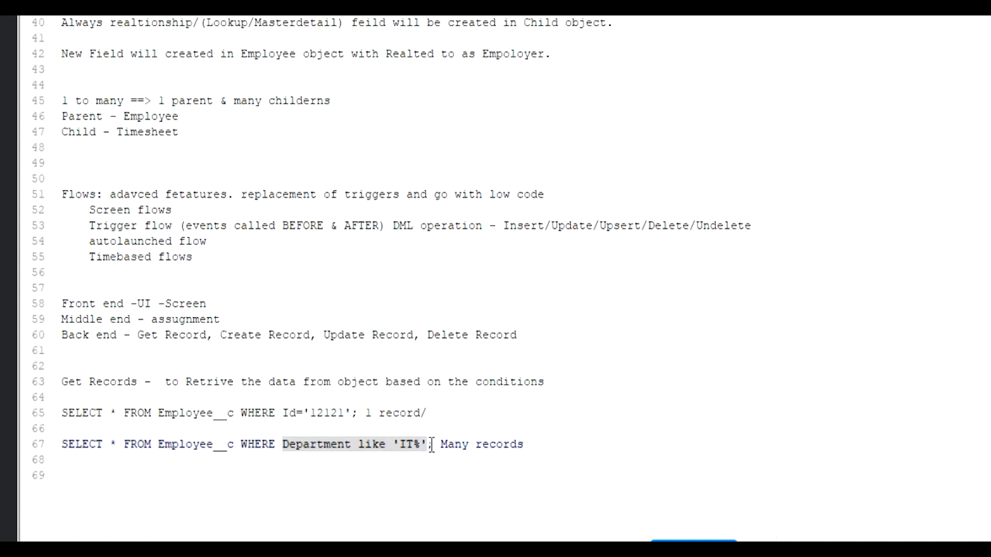
left_click(414, 445)
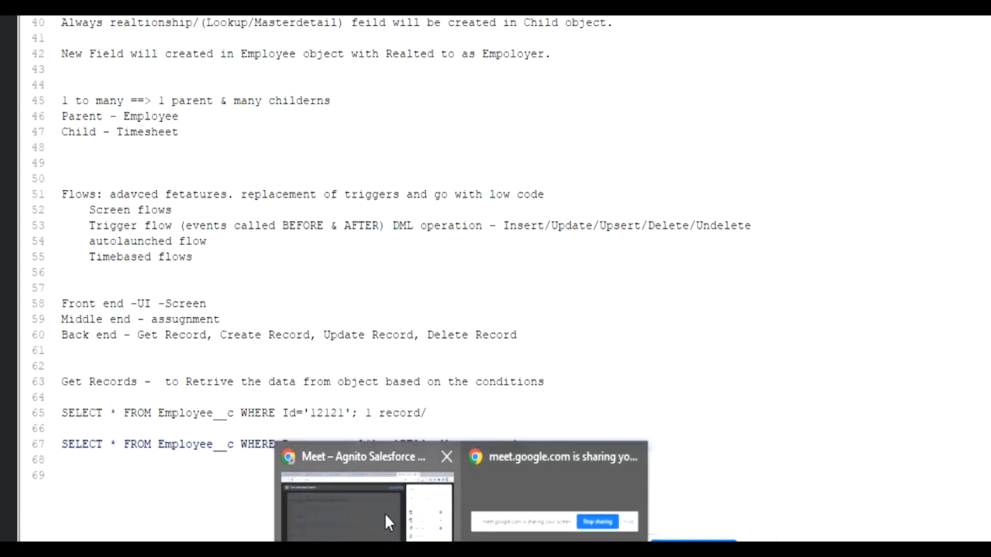
Switch to the flow in Chrome and try the filter condition Id Equals recordId in the new Get Records element, leaving it unsaved
left_click(385, 513)
left_click(395, 15)
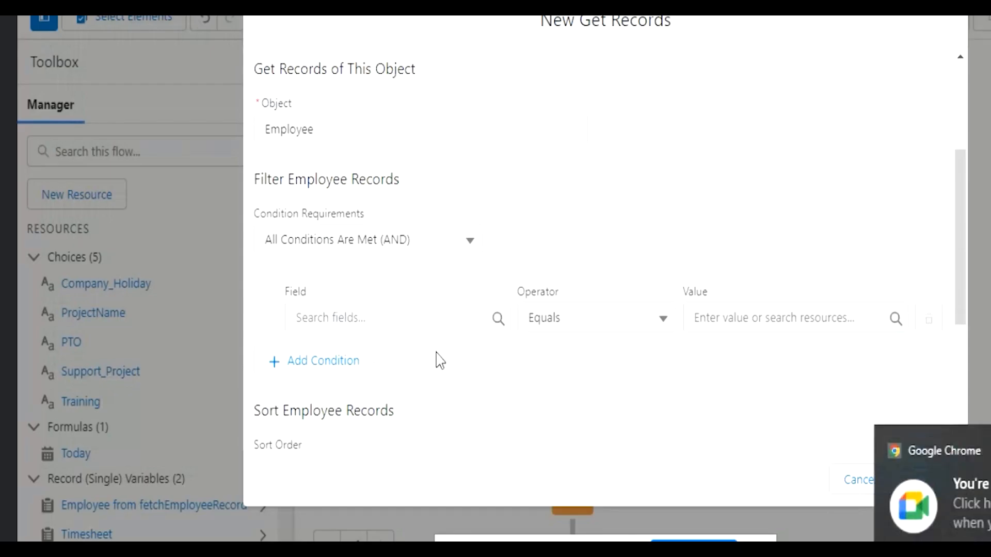
left_click(415, 318)
type("Id")
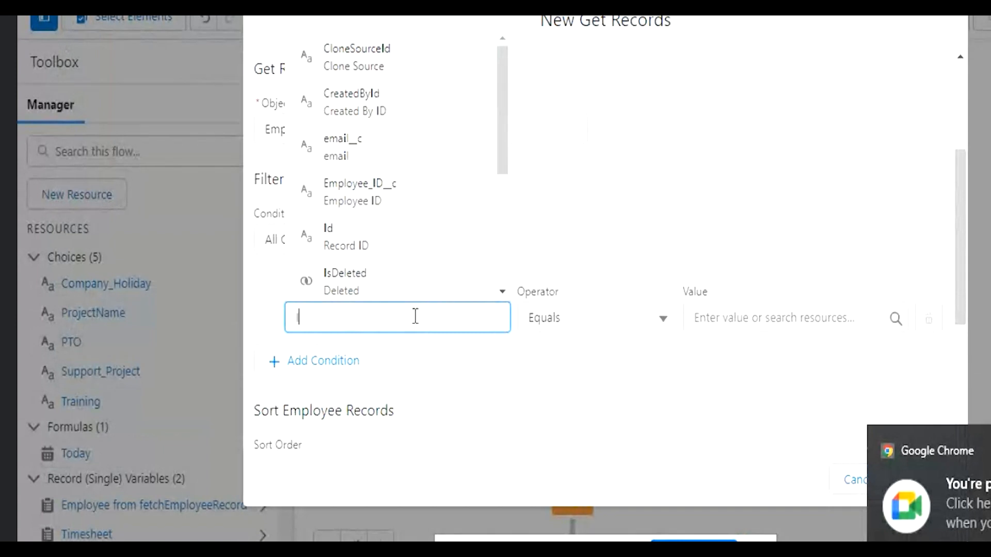
left_click(378, 233)
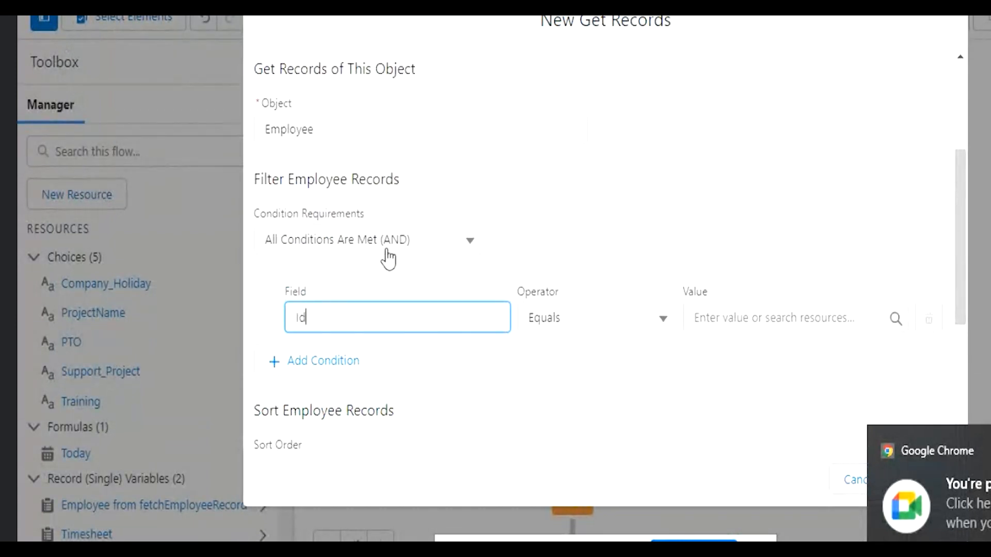
left_click(704, 313)
type("rec")
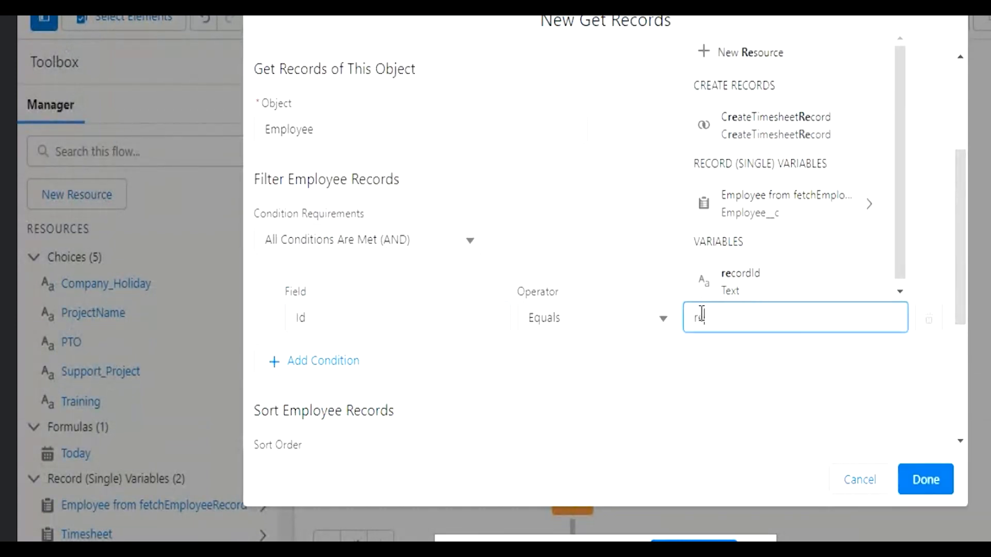
left_click(721, 292)
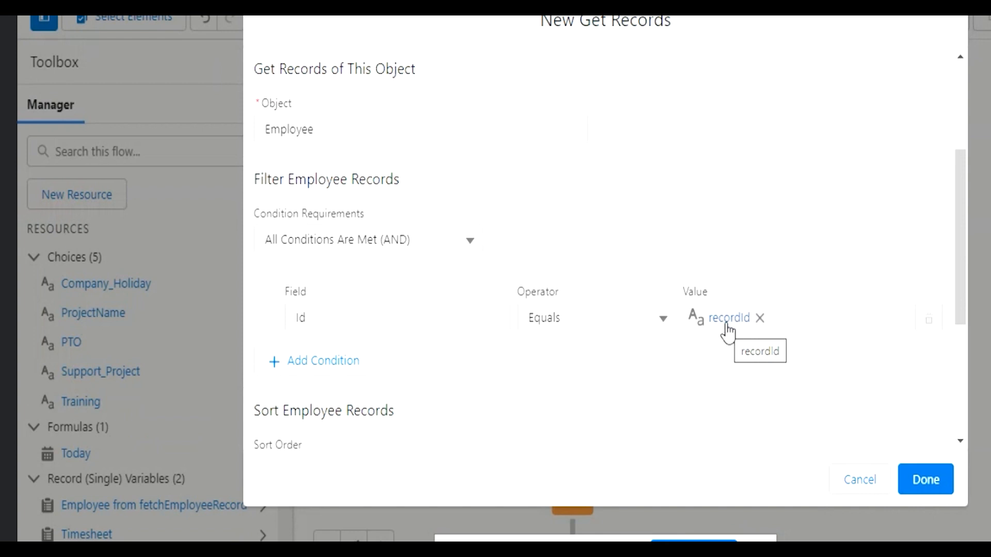
left_click(858, 481)
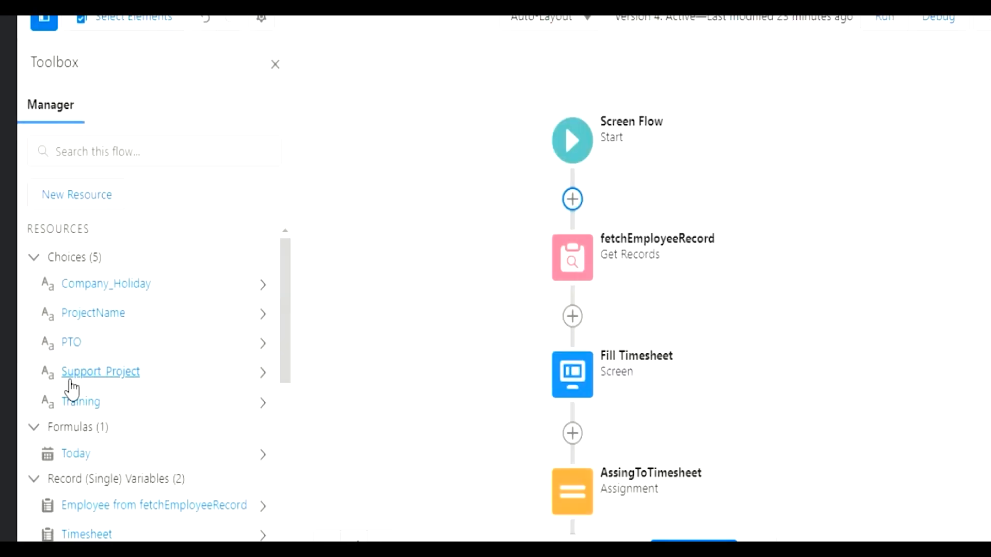
Examine the recordId variable's usage, data type and availability outside the flow without changing it
scroll(166, 465, "down", 3)
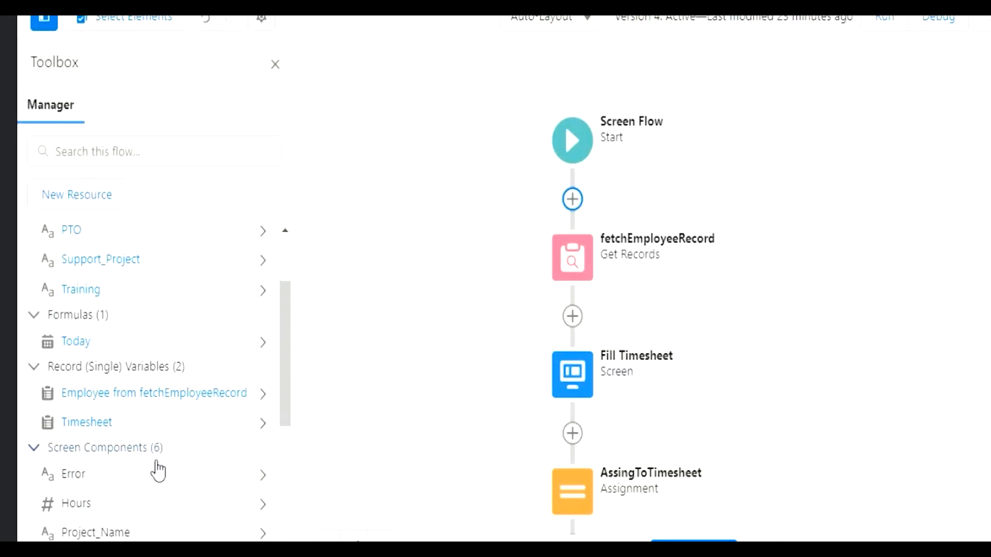
scroll(158, 471, "down", 3)
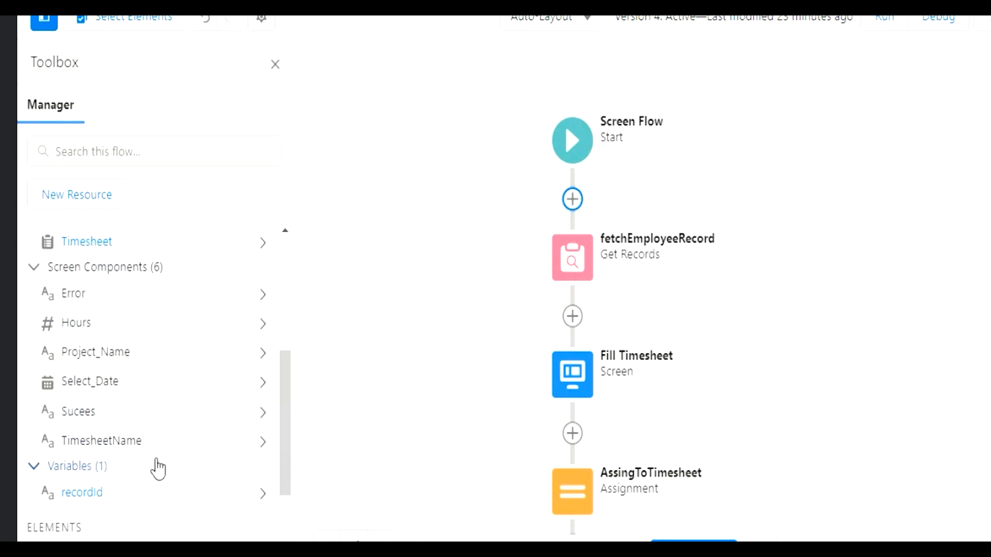
left_click(262, 495)
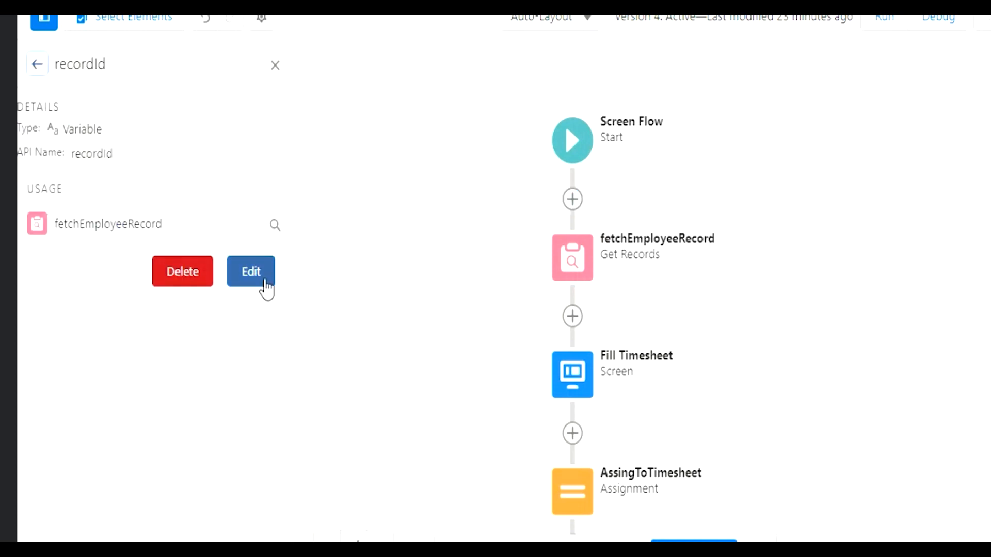
left_click(44, 64)
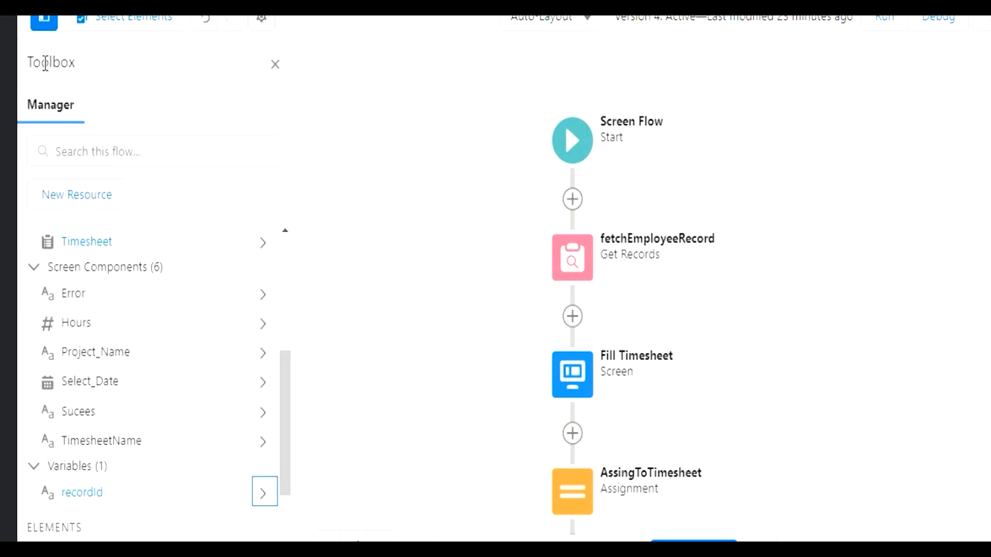
double_click(84, 495)
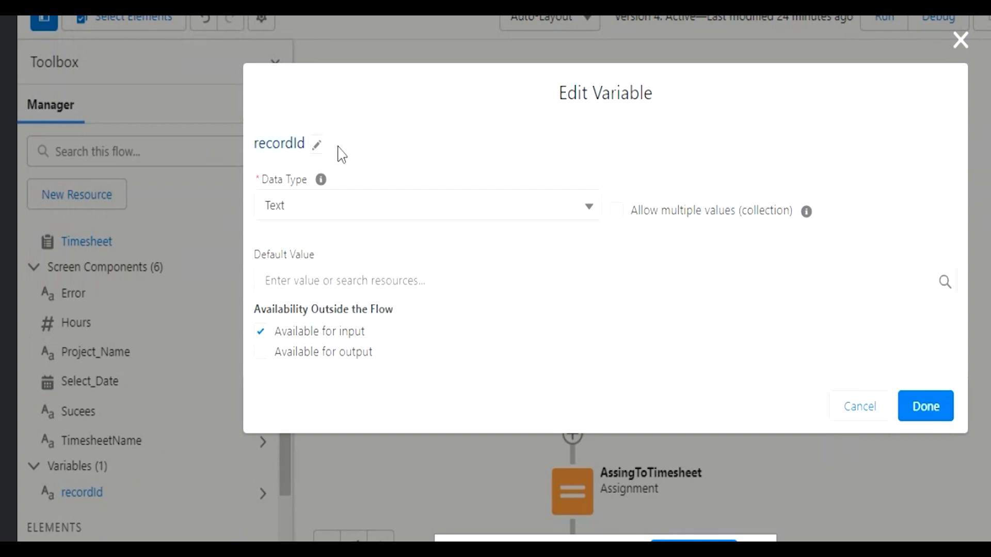
left_click(843, 413)
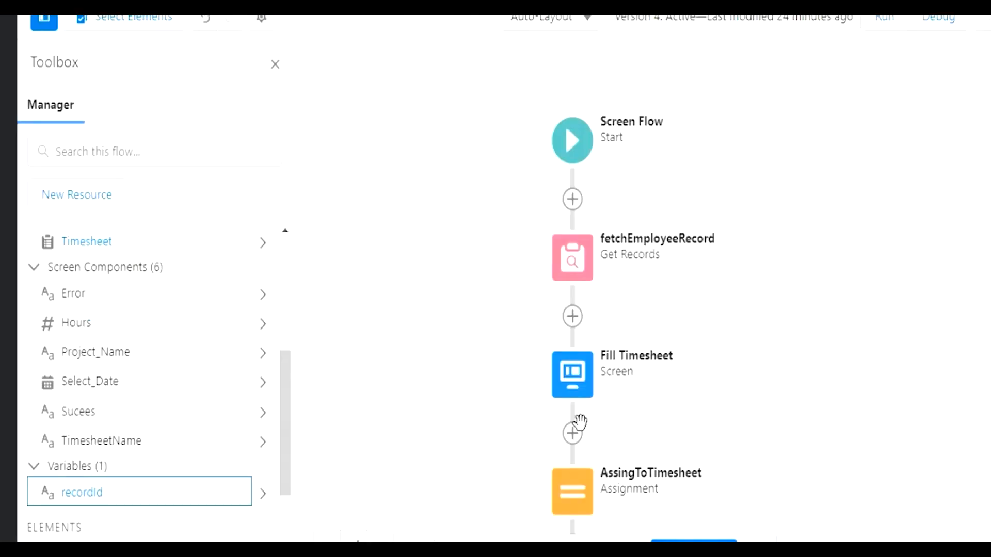
Open the fetchEmployeeRecord element and review its filter condition and sort order options, keeping Not Sorted
left_click(573, 256)
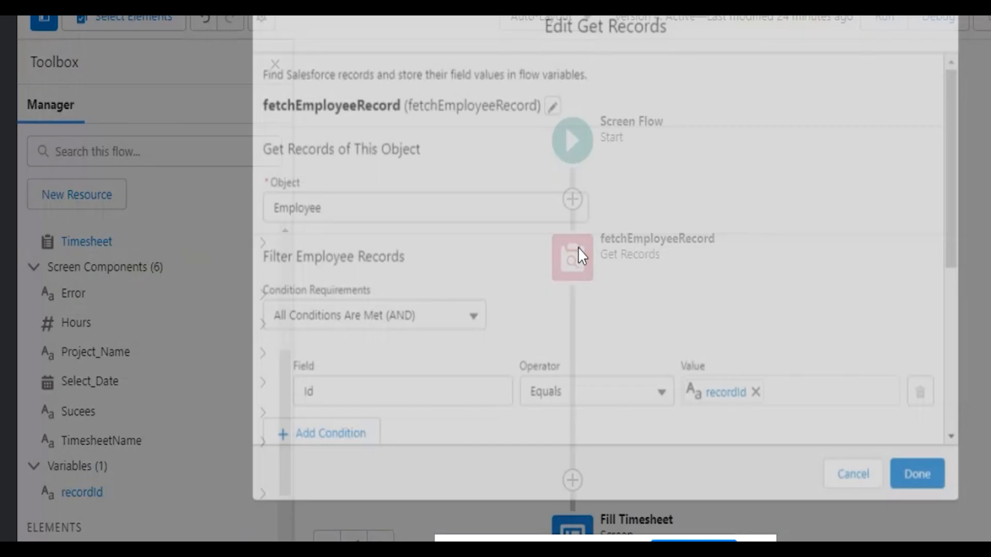
scroll(431, 312, "down", 2)
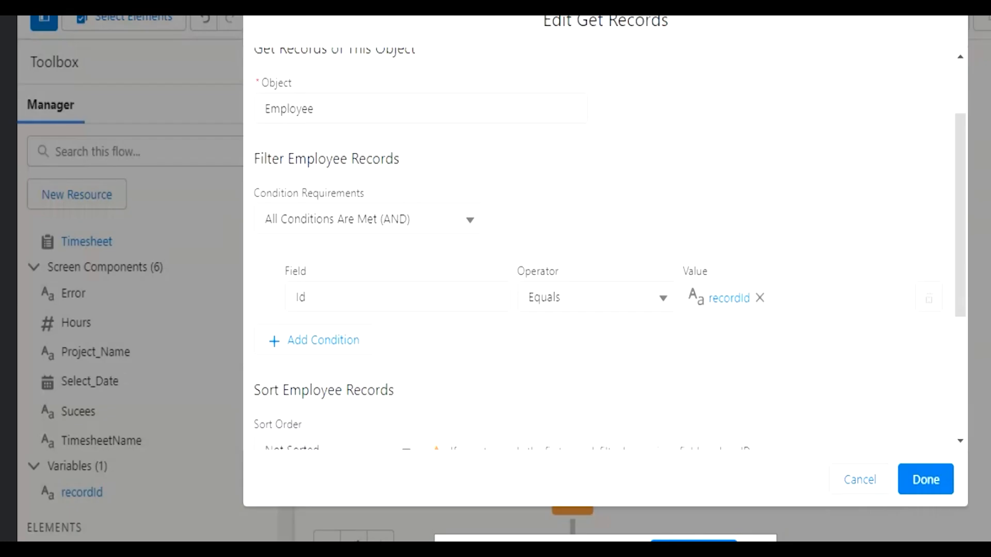
scroll(497, 263, "down", 4)
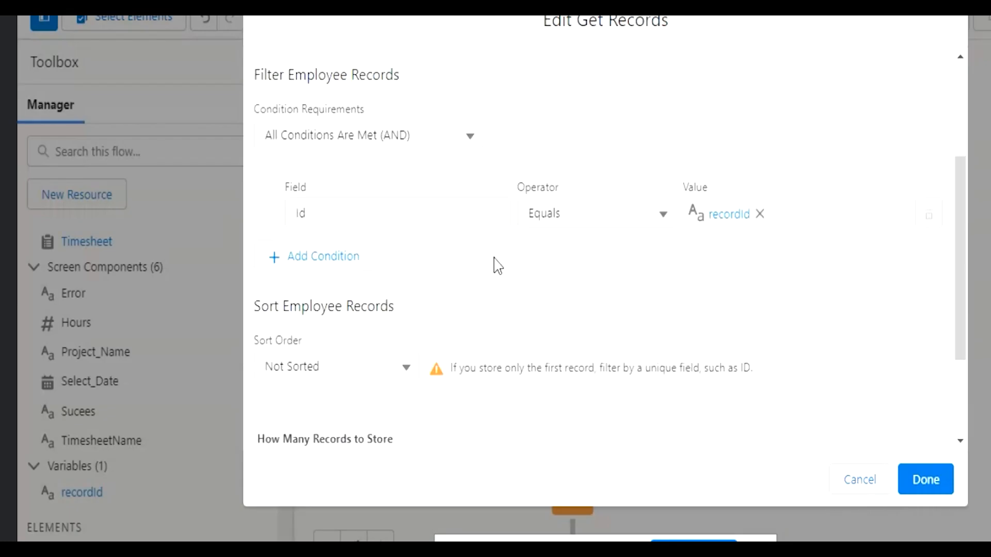
scroll(360, 247, "up", 2)
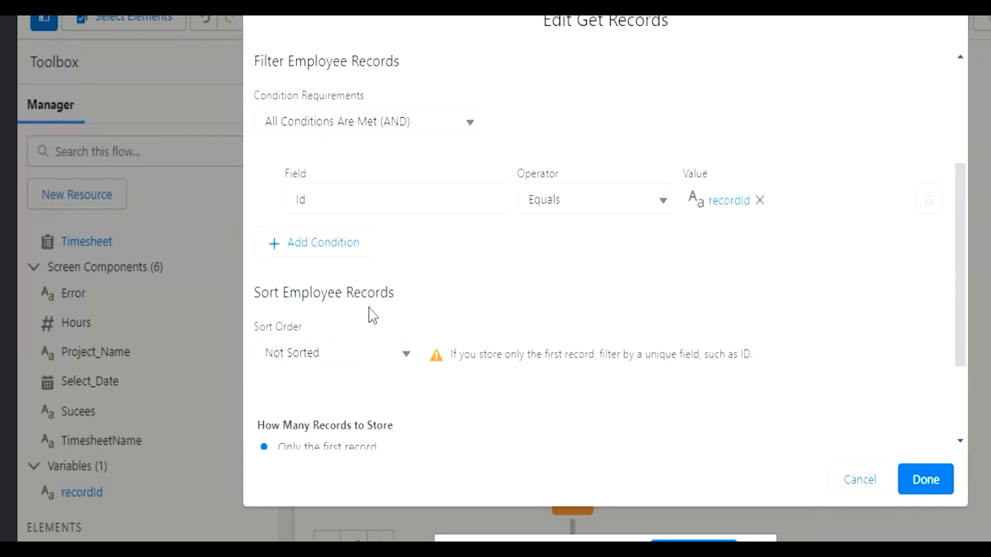
left_click(391, 367)
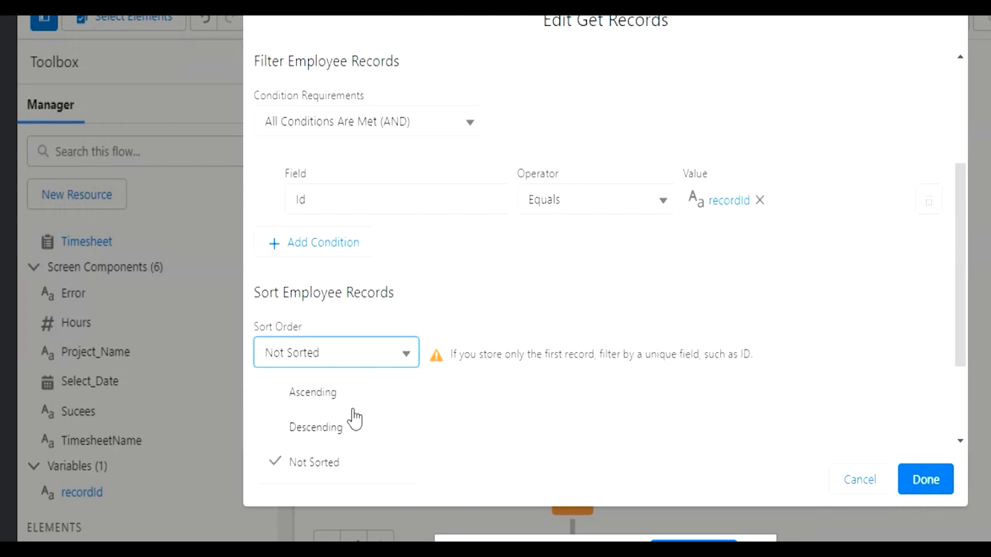
left_click(356, 473)
scroll(441, 358, "down", 2)
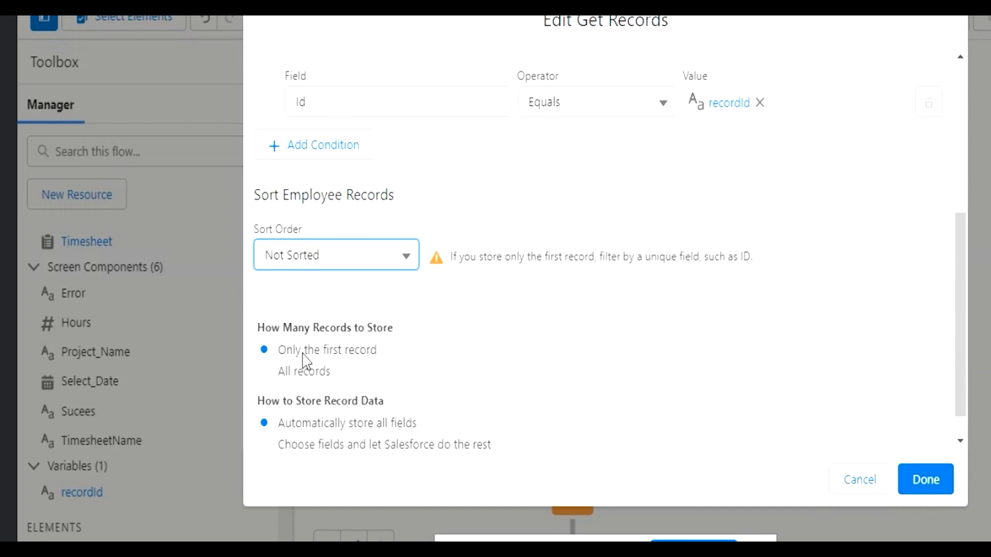
Review how many records fetchEmployeeRecord stores in relation to its Id filter, and its options for storing record data
left_click(369, 351)
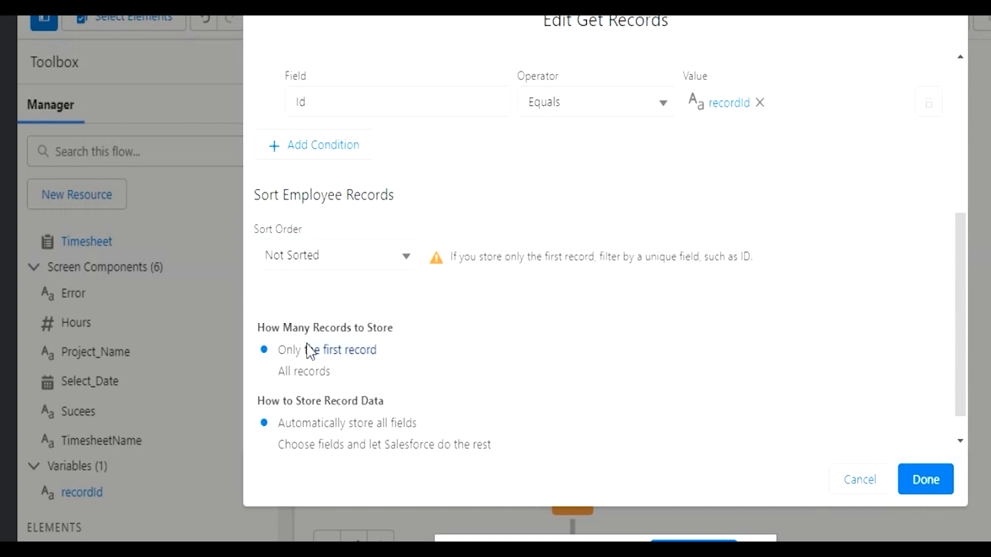
left_click(310, 103)
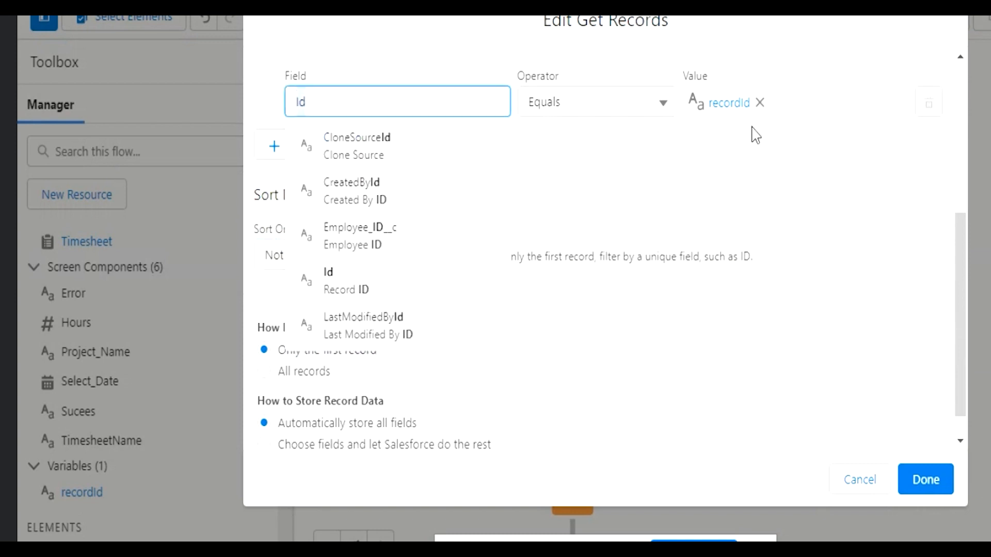
left_click(740, 155)
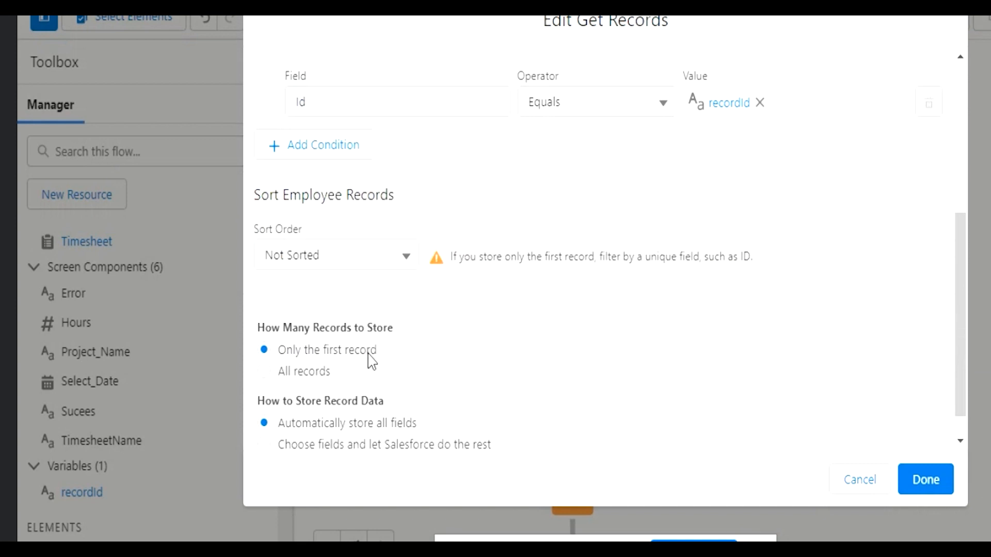
scroll(372, 355, "down", 1)
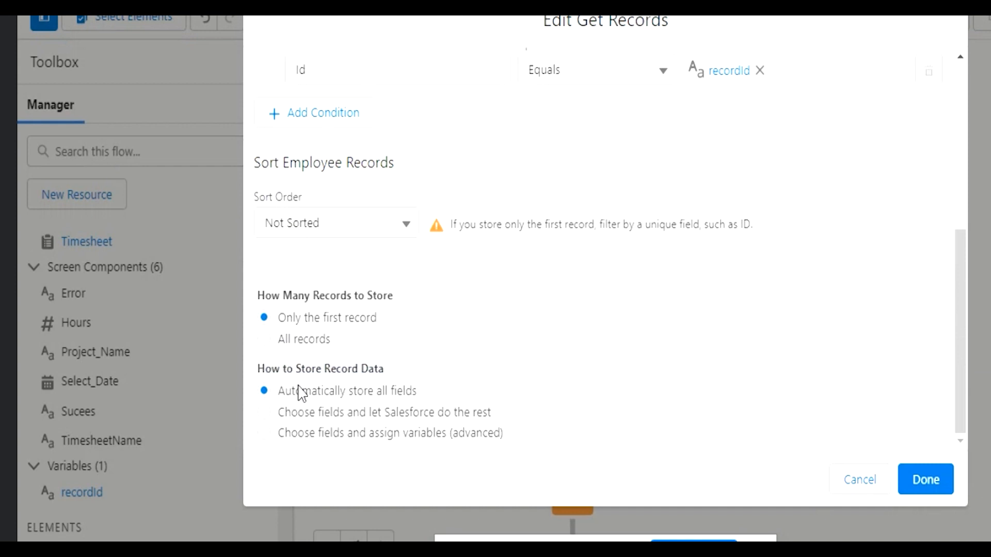
left_click(367, 398)
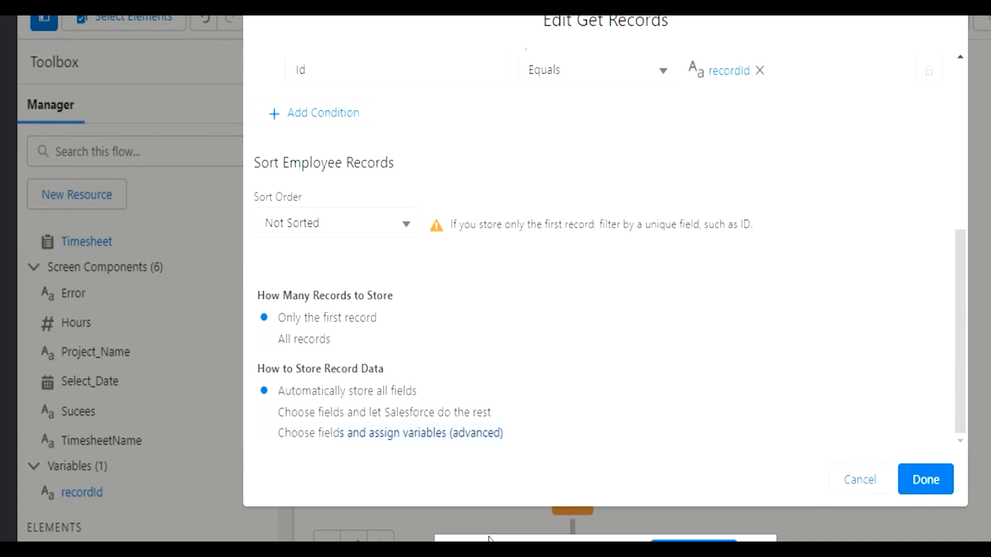
Switch to the text notes, highlight the asterisk in the Id query, and return to the flow in Chrome
key("alt+Tab")
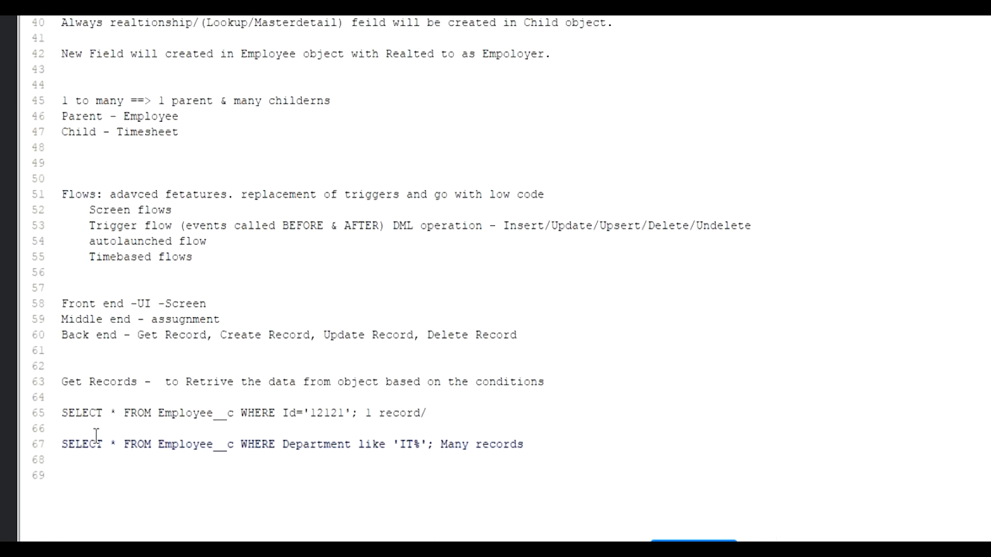
double_click(114, 414)
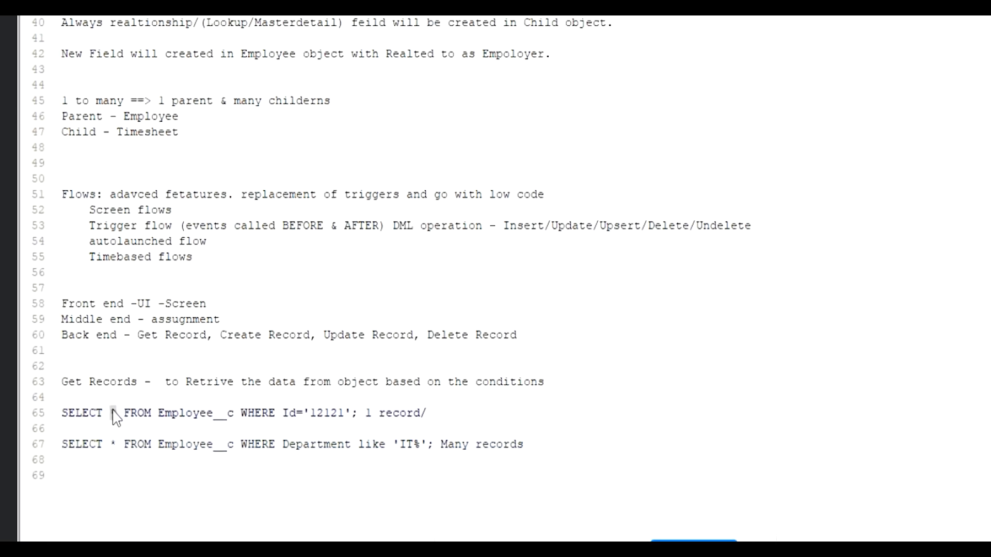
mouse_move(463, 549)
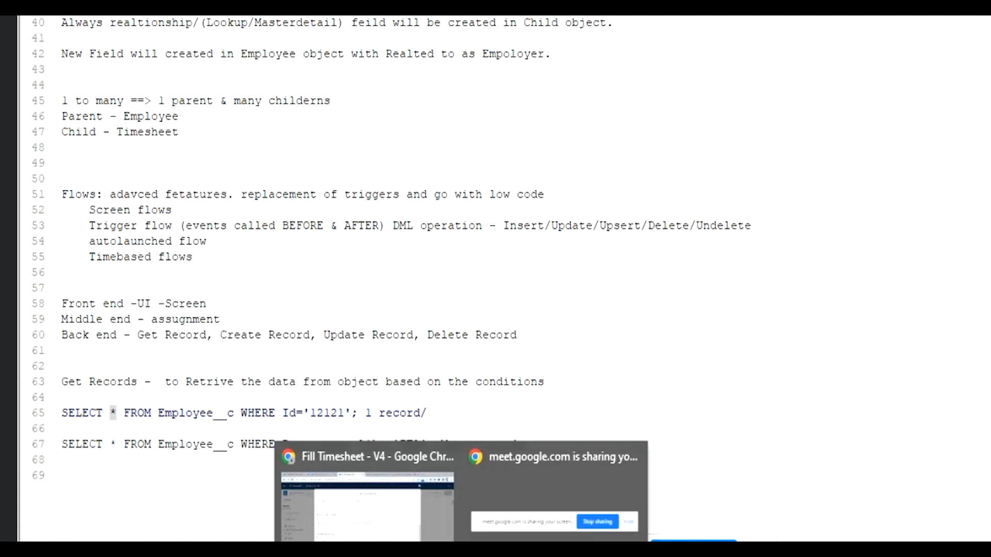
left_click(383, 516)
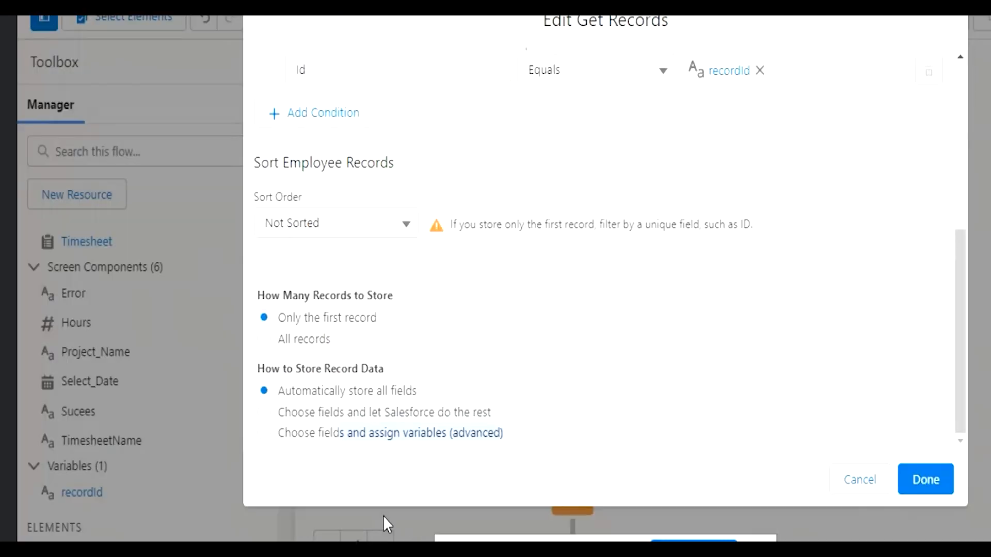
Try "Choose fields and let Salesforce do the rest" with the Name field added to ID, and return to "Automatically store all fields"
left_click(324, 416)
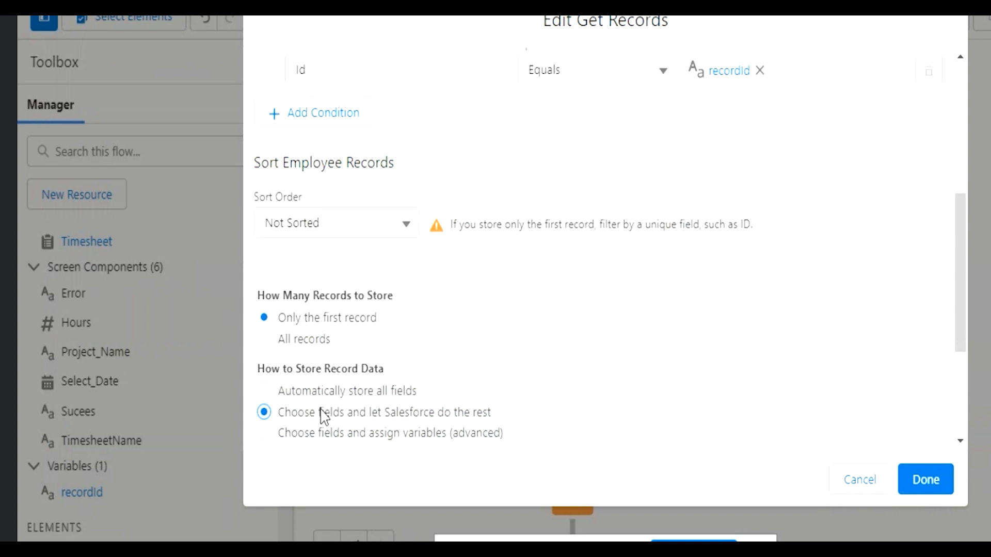
scroll(426, 388, "down", 4)
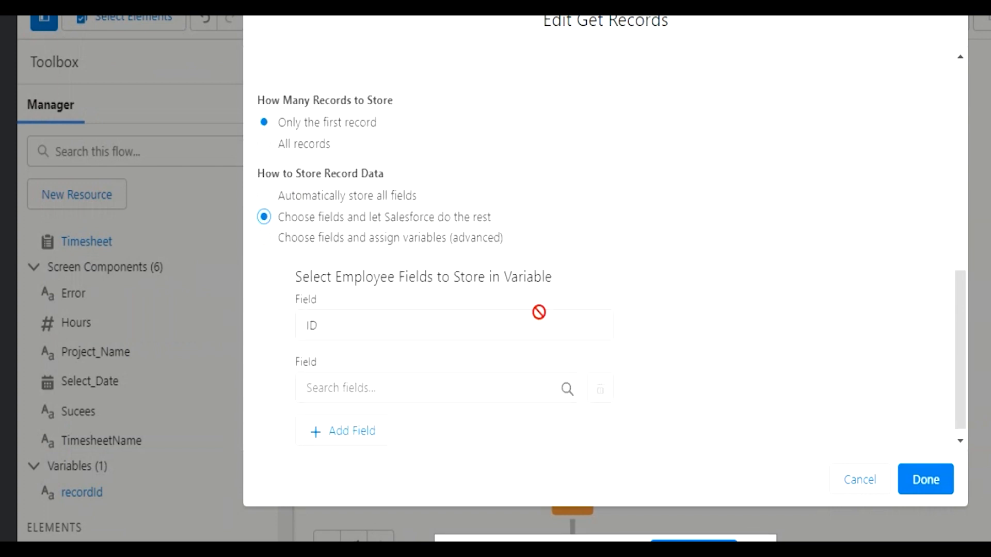
scroll(626, 332, "down", 1)
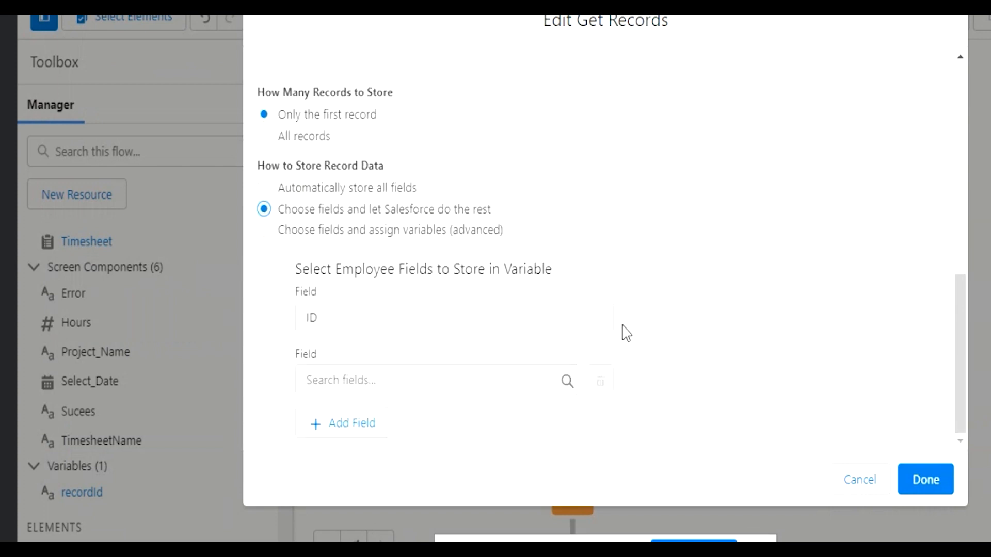
left_click(402, 380)
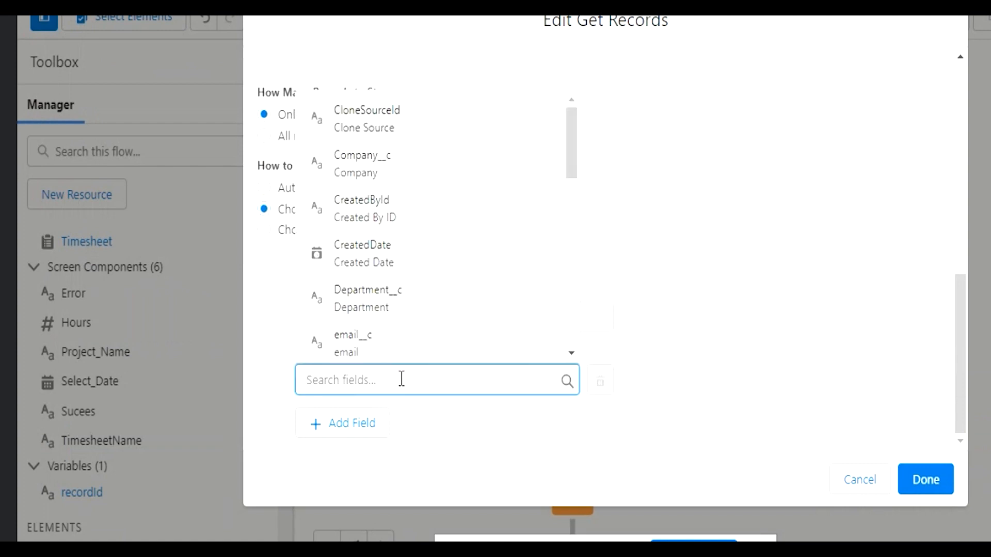
type("name")
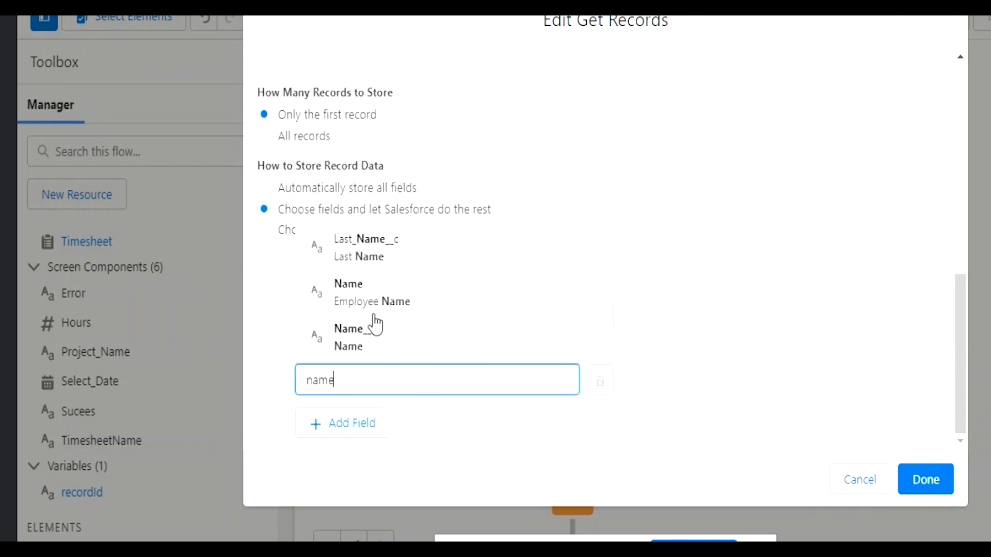
left_click(414, 294)
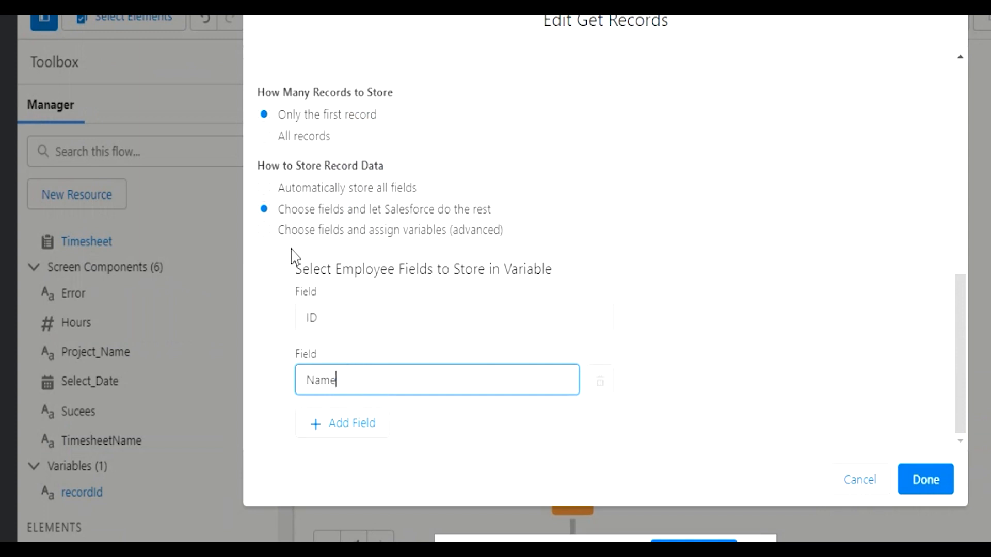
left_click(264, 188)
Switch to the employee's record and show its detail fields
left_click(773, 312)
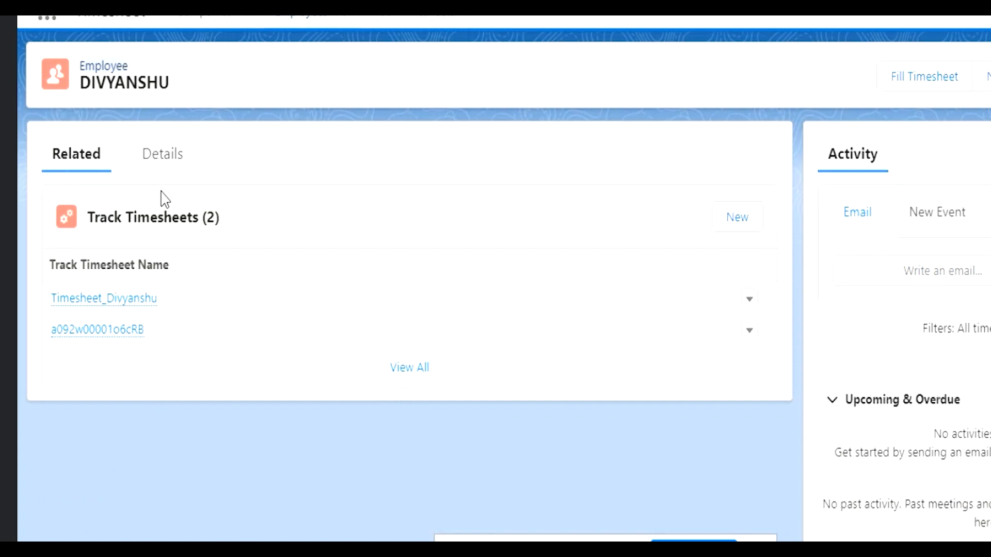
left_click(161, 153)
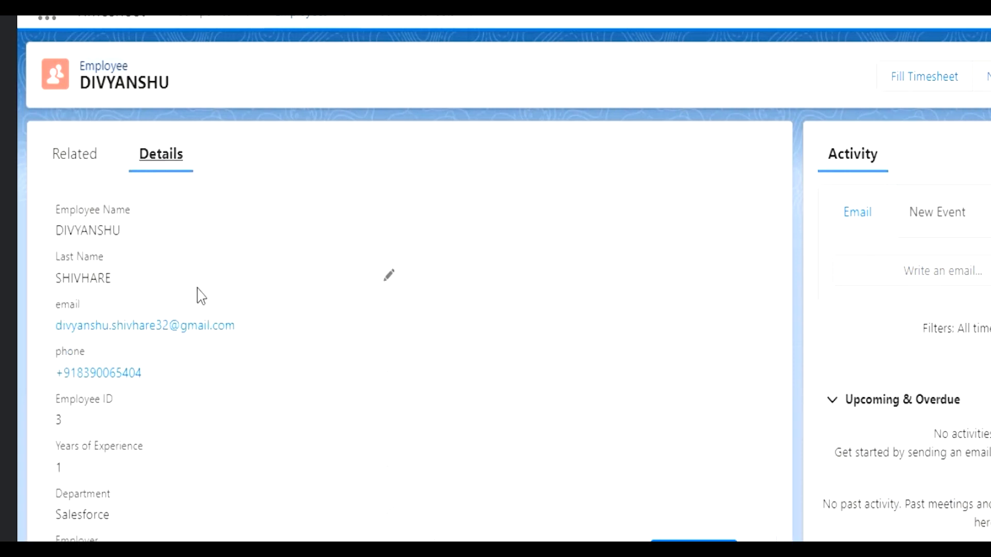
Review the employee record's remaining detail fields, return to the flow and close the fetchEmployeeRecord settings without saving
scroll(105, 517, "down", 2)
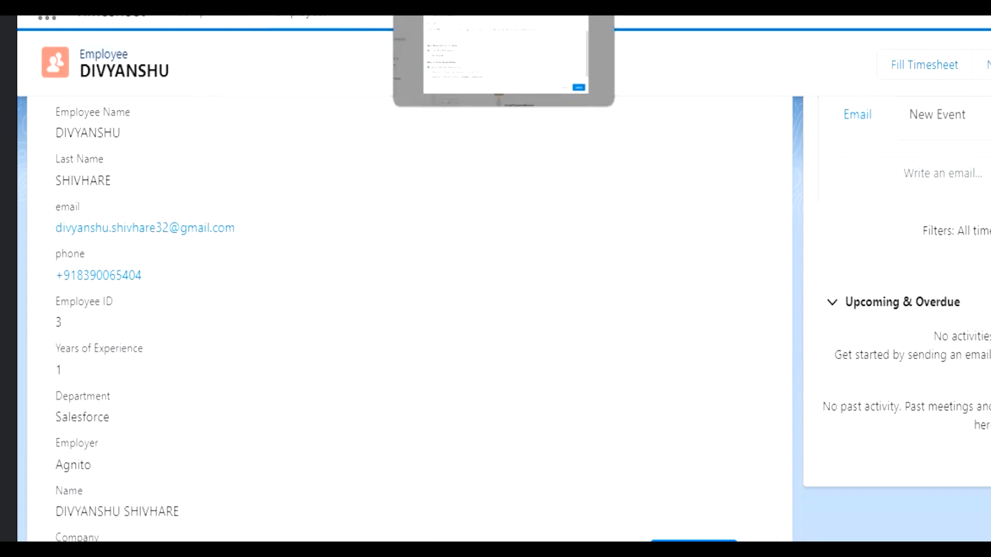
left_click(444, 2)
left_click(841, 484)
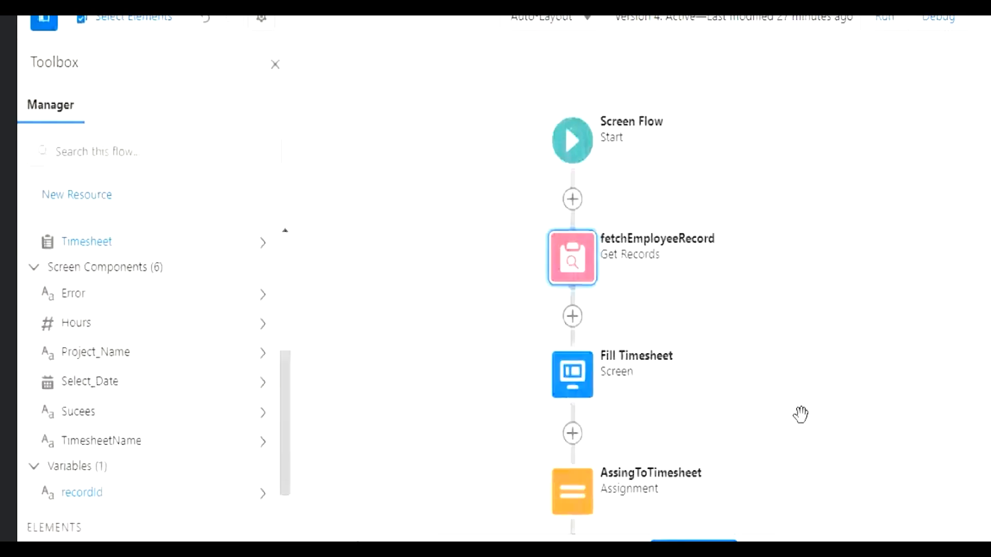
Open the Fill Timesheet screen element and examine the Project Name picklist's settings and list of choices
left_click_drag(801, 414, 828, 278)
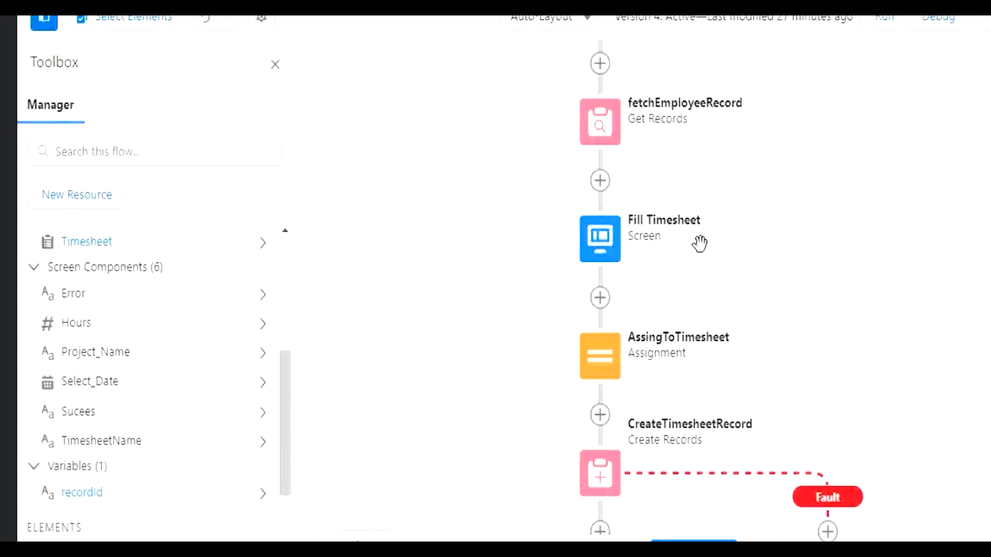
double_click(598, 248)
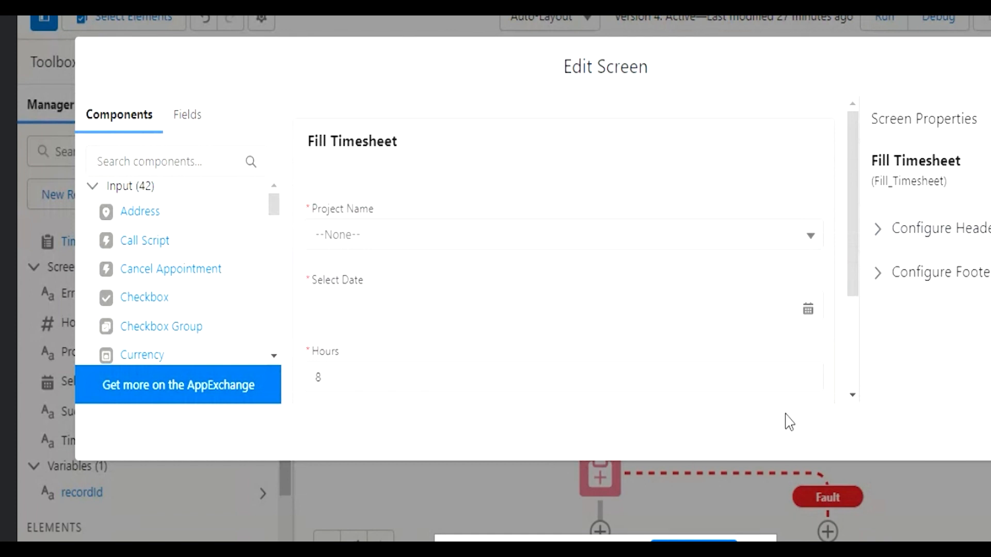
left_click(484, 208)
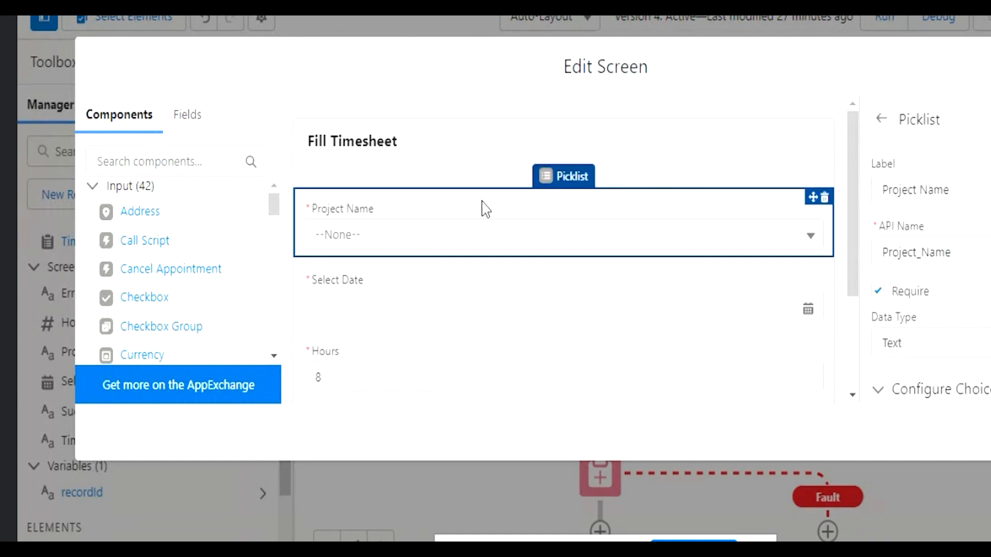
scroll(987, 346, "down", 5)
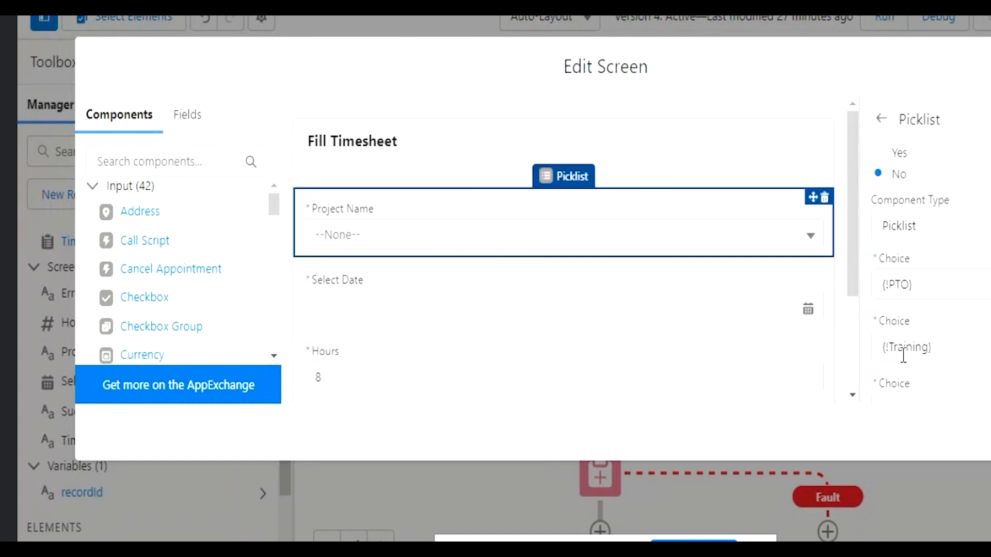
scroll(944, 356, "down", 2)
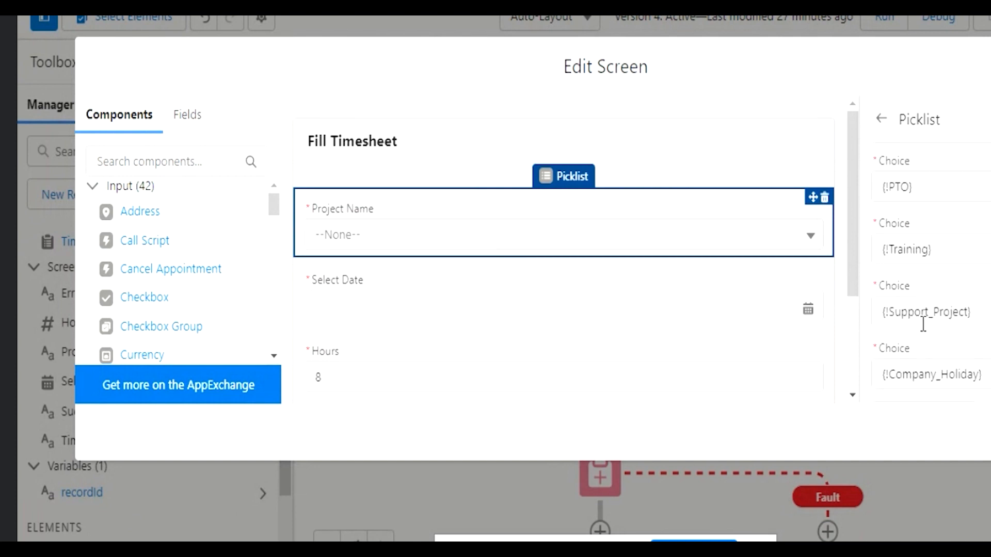
scroll(967, 374, "down", 2)
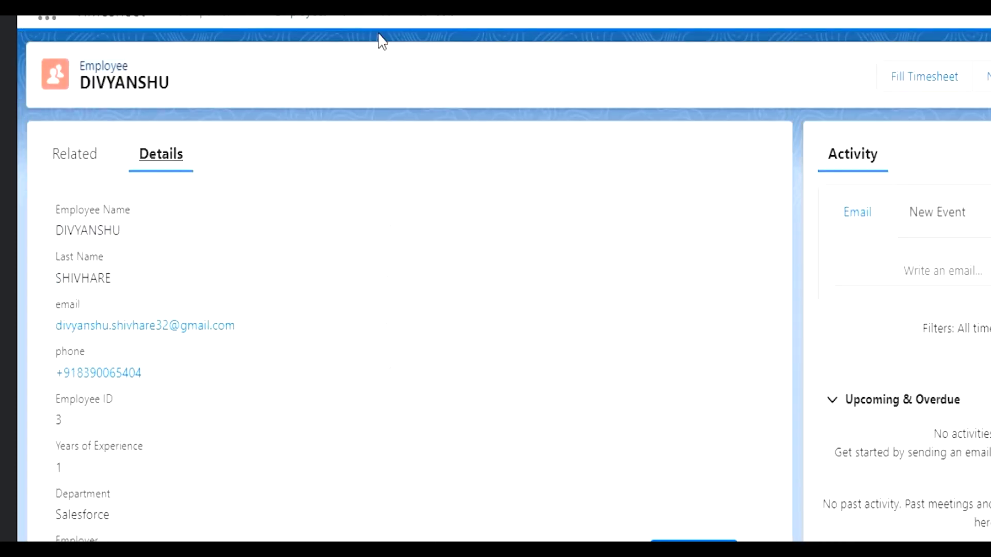
Switch to the Track Timesheet record, open its Project Name field for editing and cancel the edit
left_click(409, 19)
left_click(138, 217)
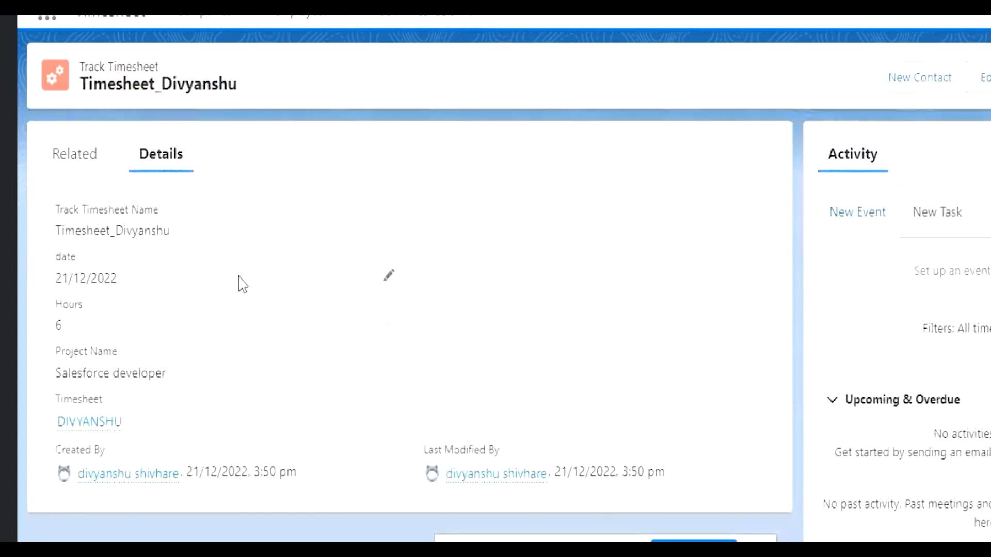
left_click(389, 372)
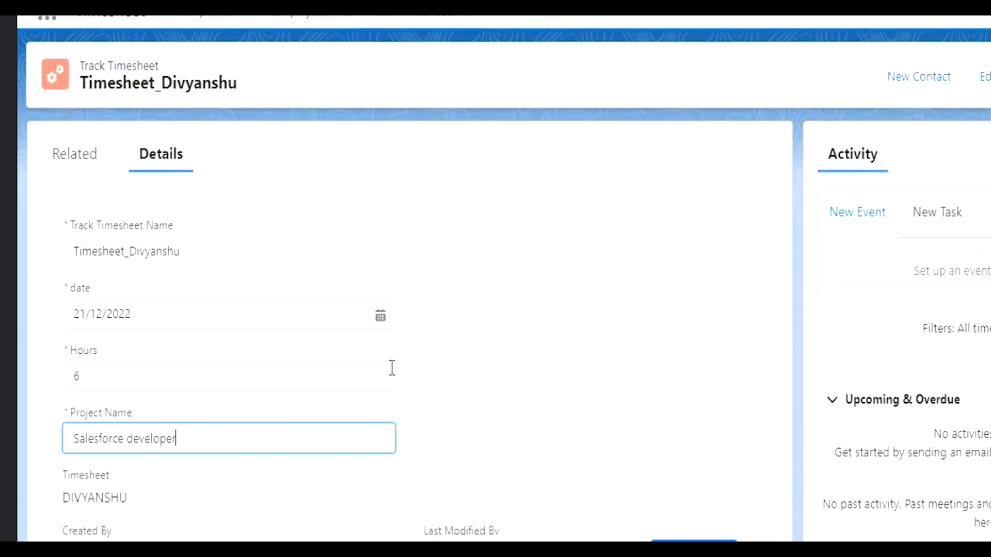
scroll(473, 503, "down", 2)
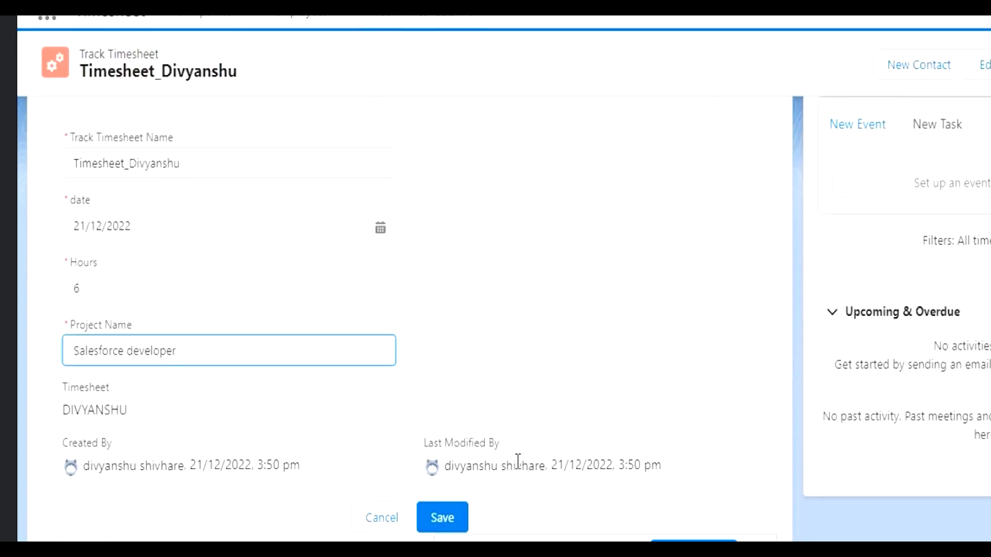
left_click(389, 508)
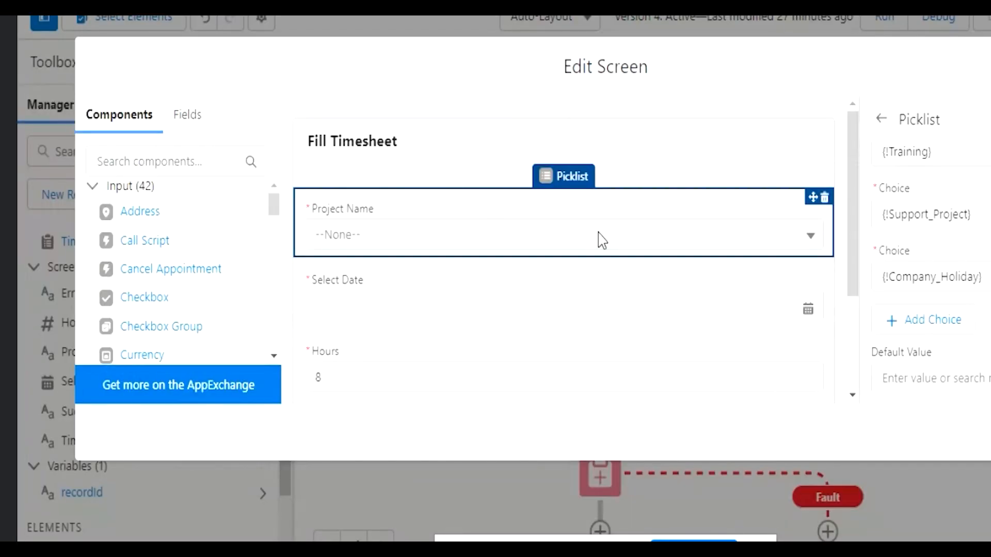
Return to the Fill Timesheet screen and examine the Select Date component's default value, including the resource it uses
scroll(603, 240, "down", 2)
left_click(528, 199)
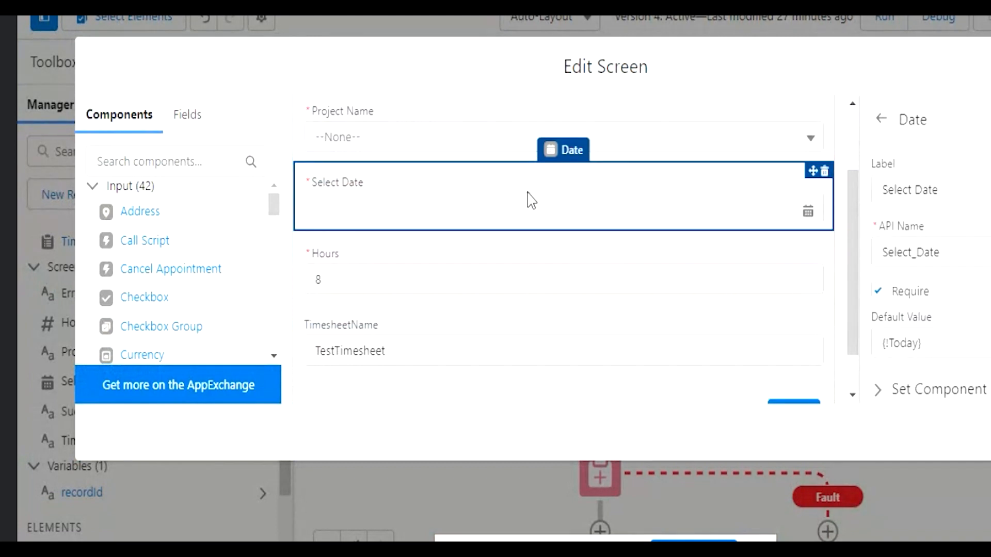
scroll(924, 256, "down", 2)
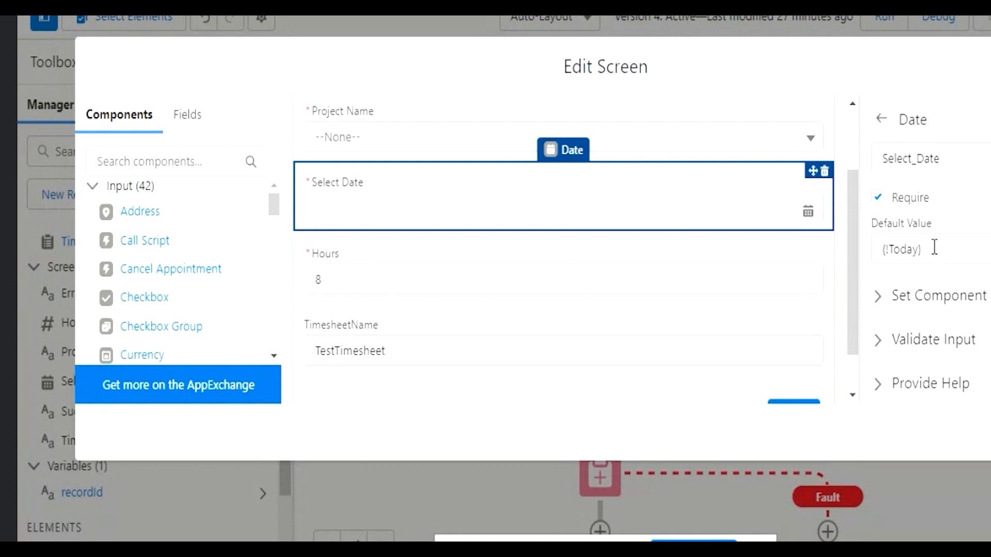
left_click(934, 247)
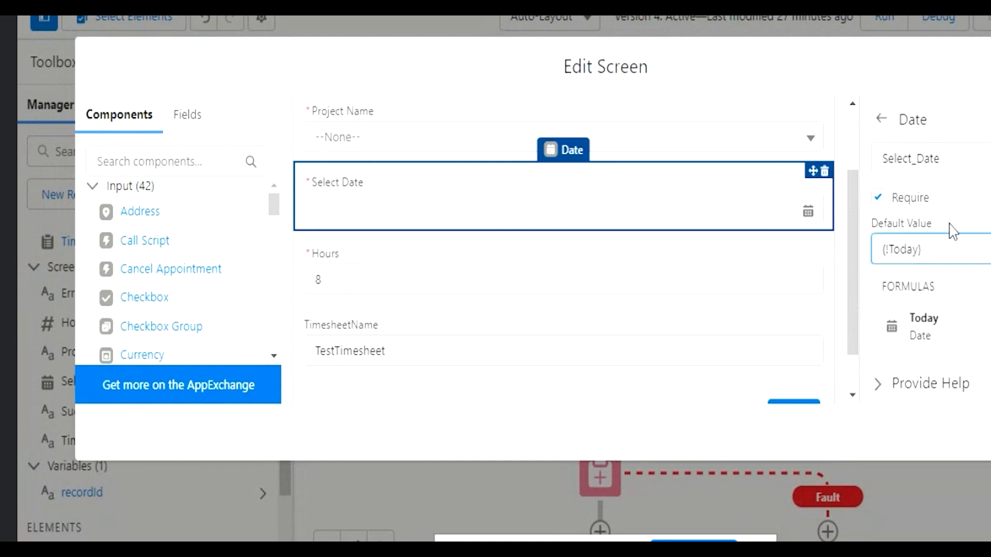
left_click(951, 228)
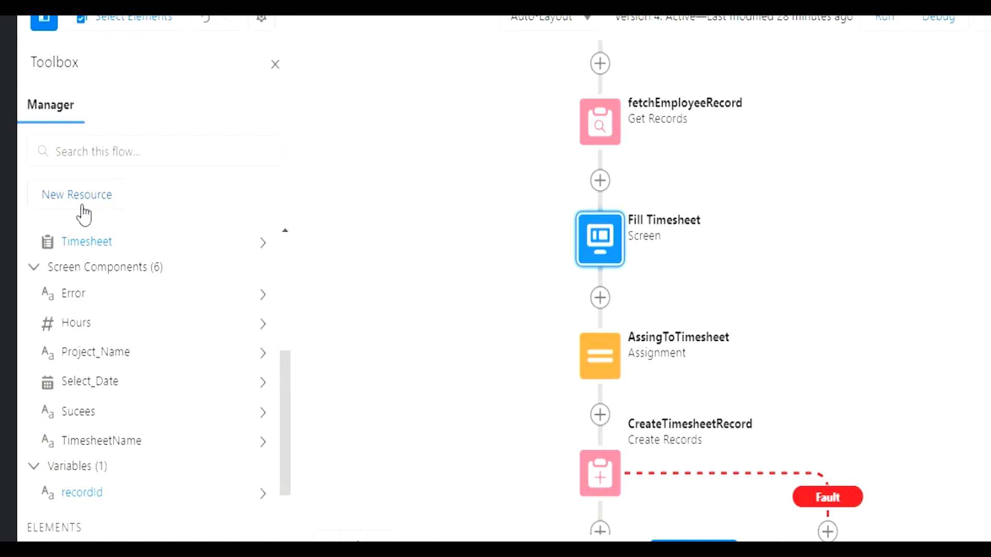
Start a new flow resource of type Formula with Date as its data type
left_click(82, 205)
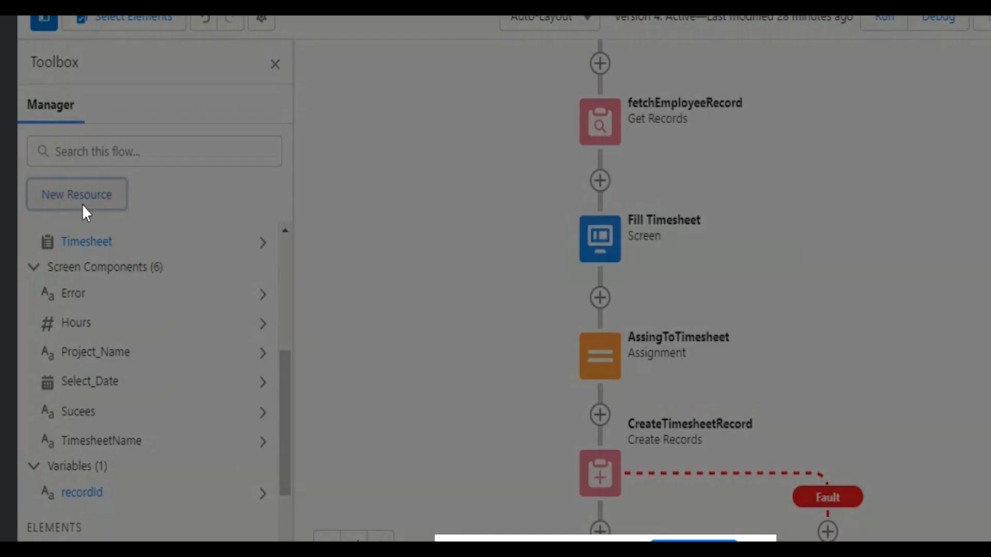
left_click(332, 194)
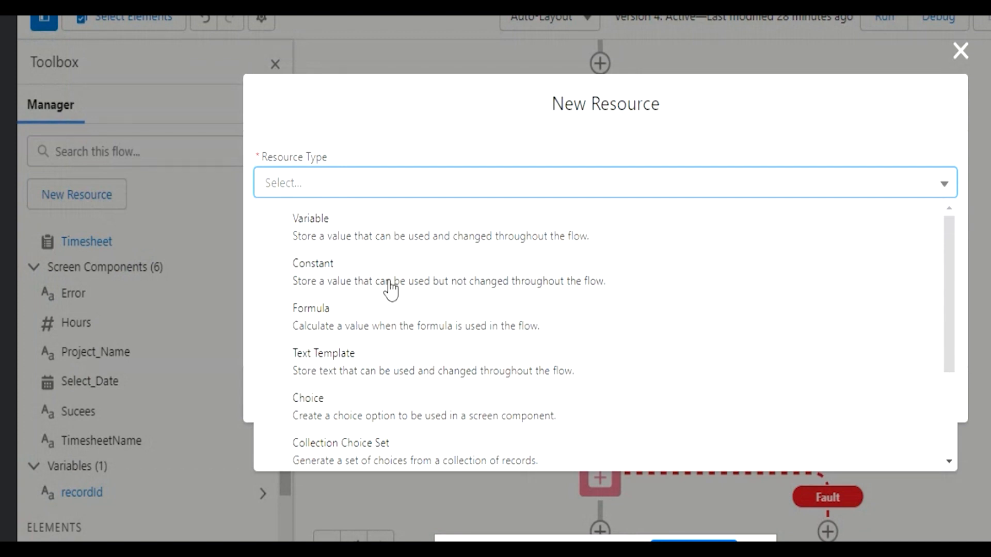
left_click(346, 331)
scroll(408, 321, "down", 2)
left_click(367, 235)
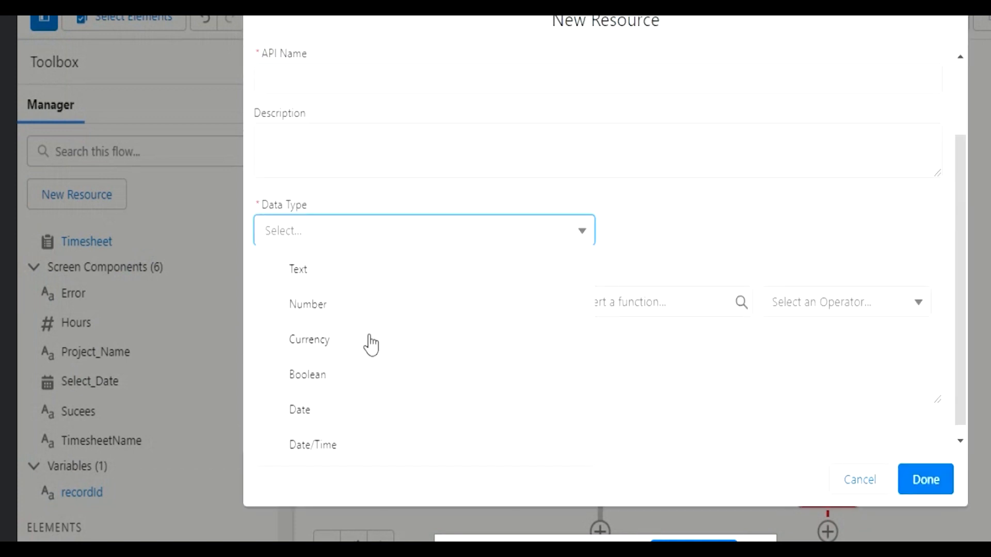
left_click(357, 411)
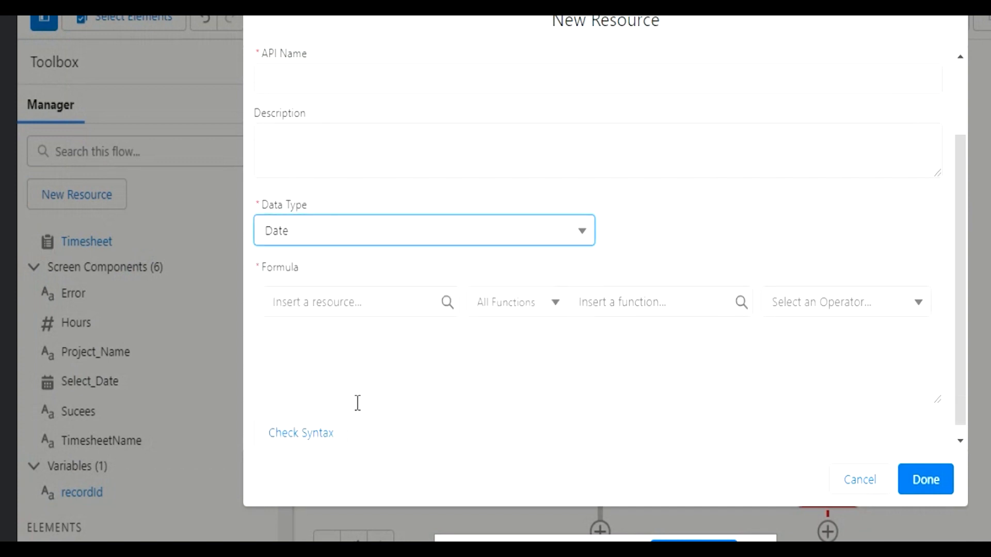
Insert the TODAY() function from the Date & Time functions into the formula, highlight it, and discard the new resource
left_click(526, 306)
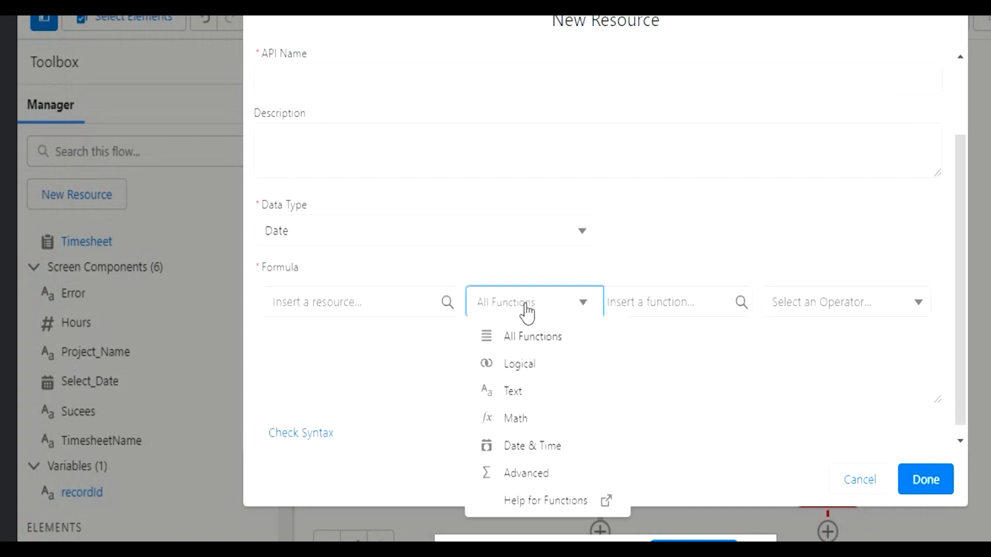
left_click(538, 448)
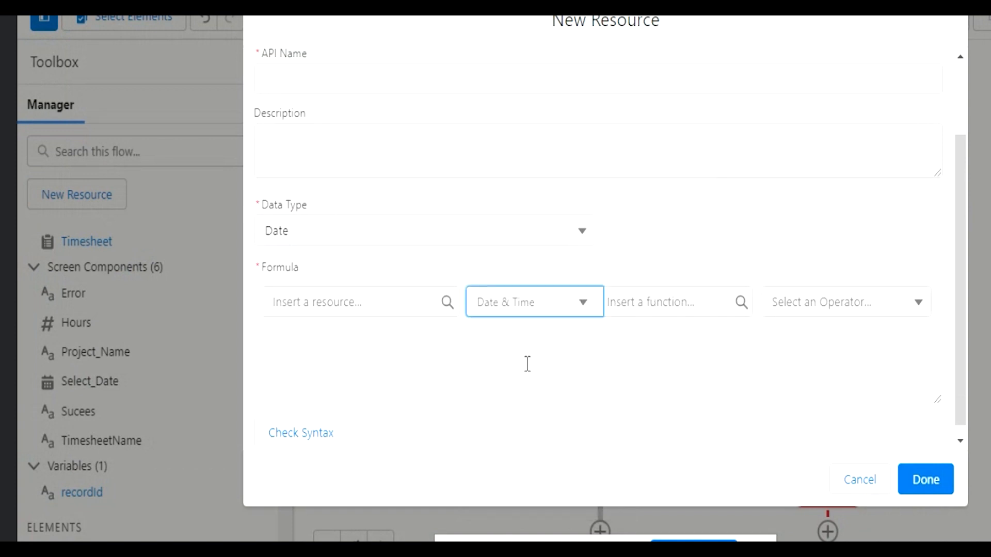
left_click(631, 309)
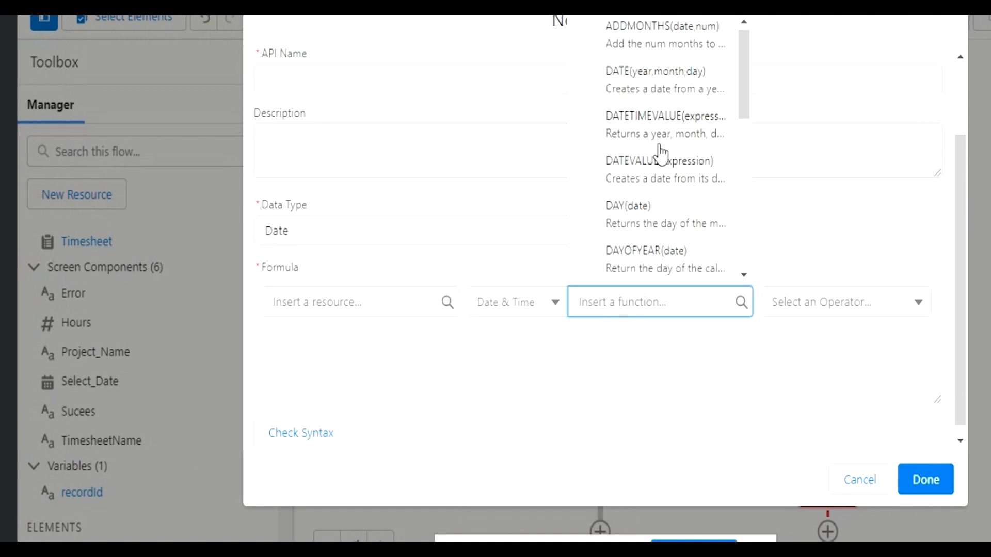
scroll(660, 147, "down", 5)
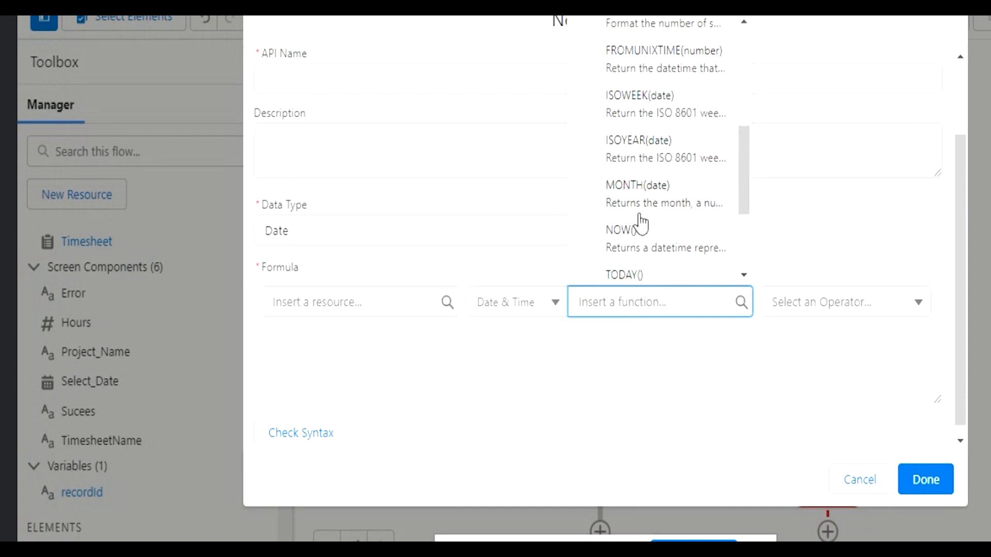
scroll(642, 221, "down", 2)
left_click(636, 189)
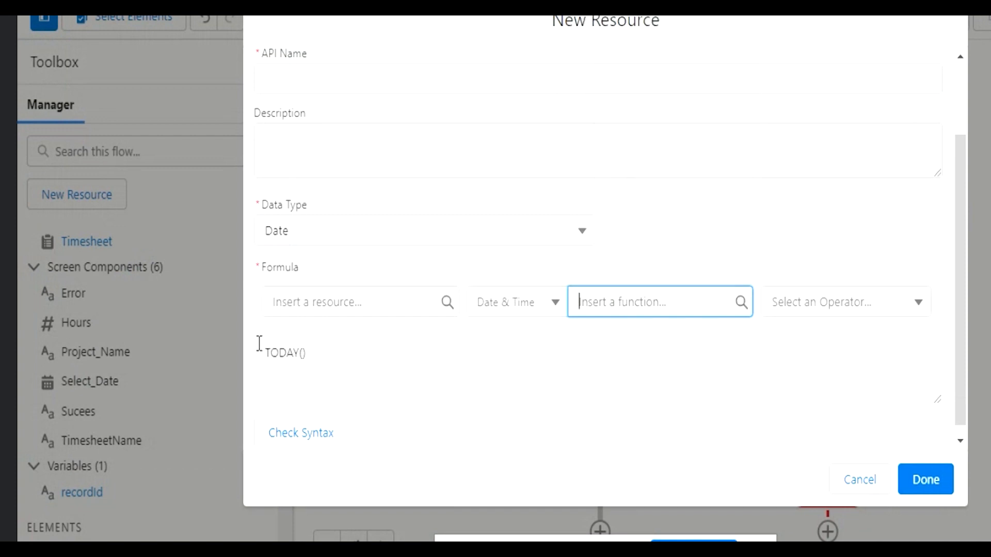
left_click(556, 21)
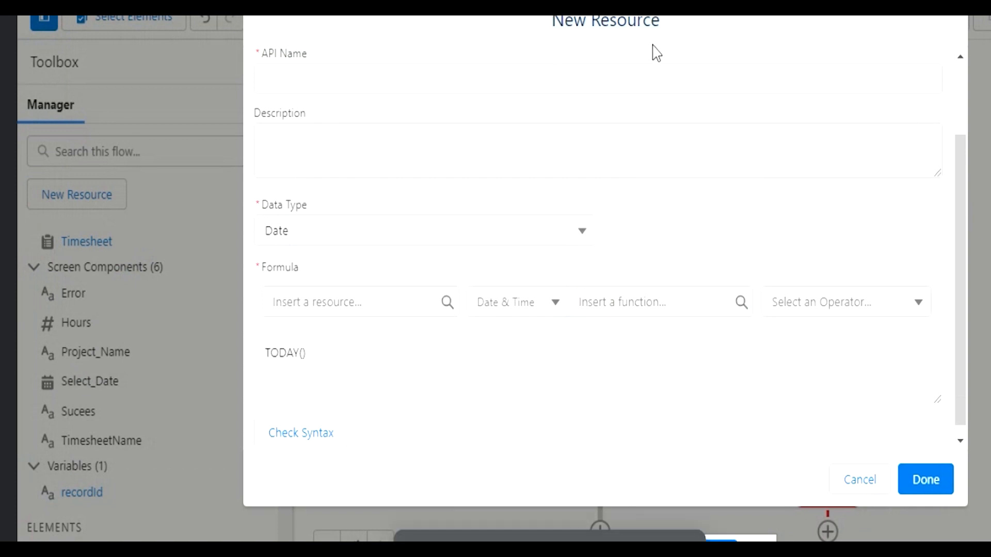
left_click(278, 351)
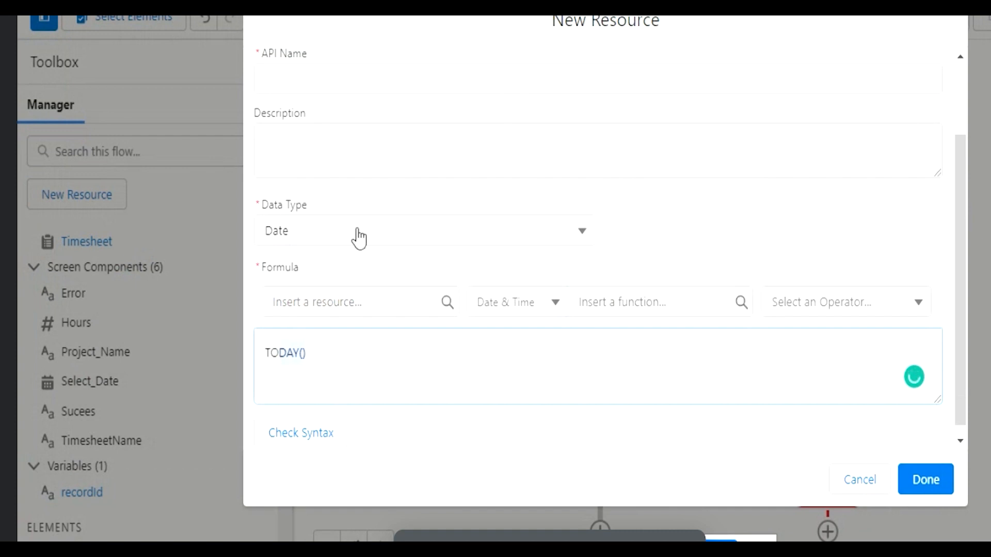
left_click_drag(307, 265, 261, 265)
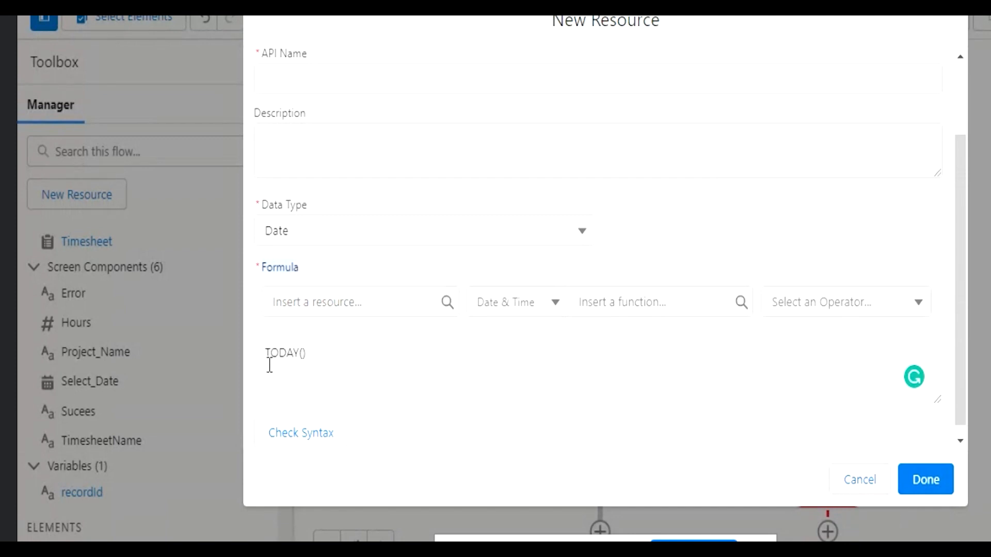
left_click(838, 487)
Search the flow's resources for "to" and open the existing Today formula for editing
scroll(149, 351, "down", 4)
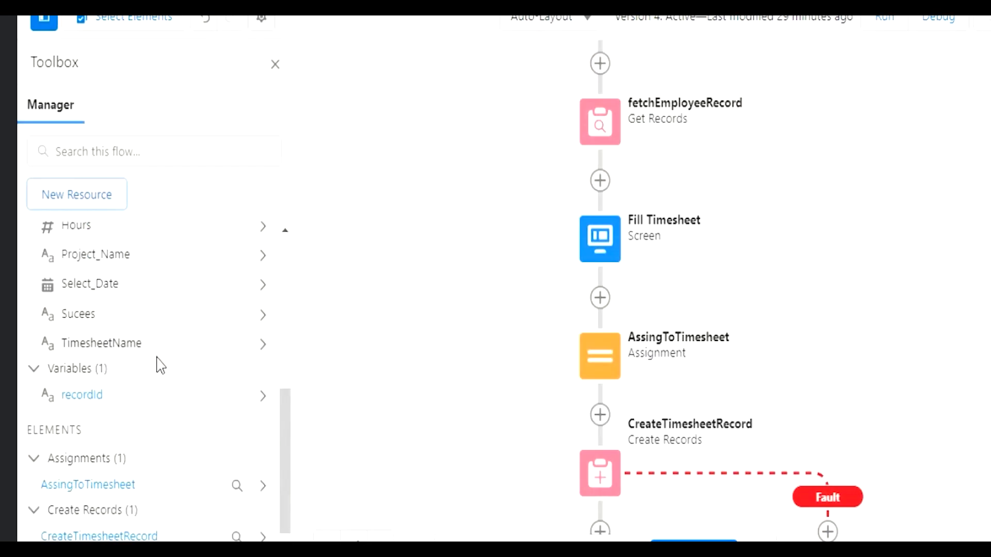
left_click(131, 152)
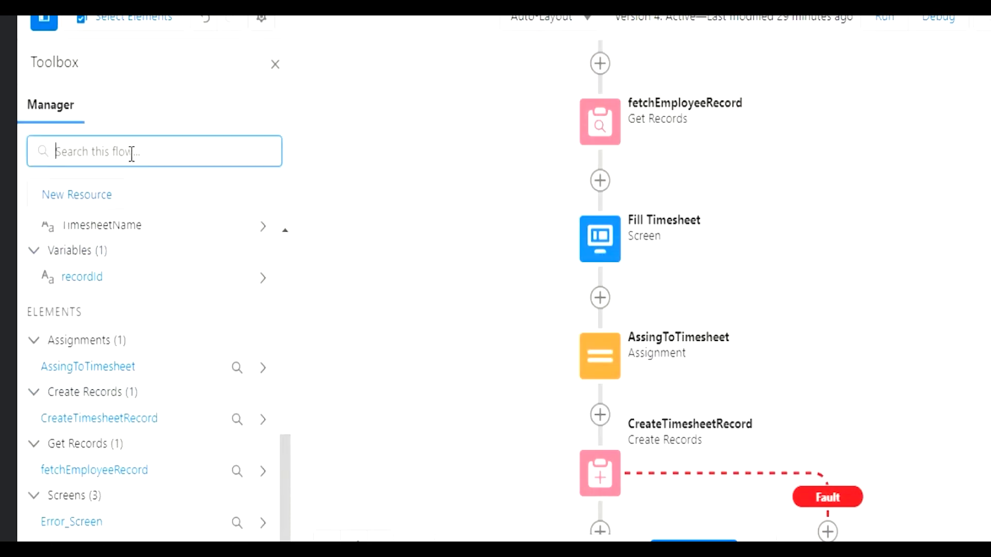
type("to")
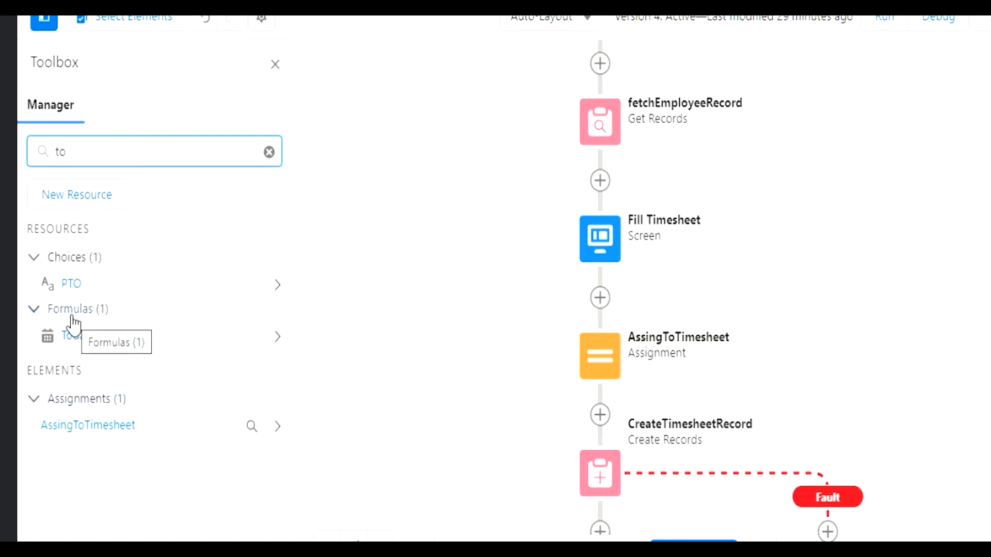
left_click(279, 340)
left_click(252, 272)
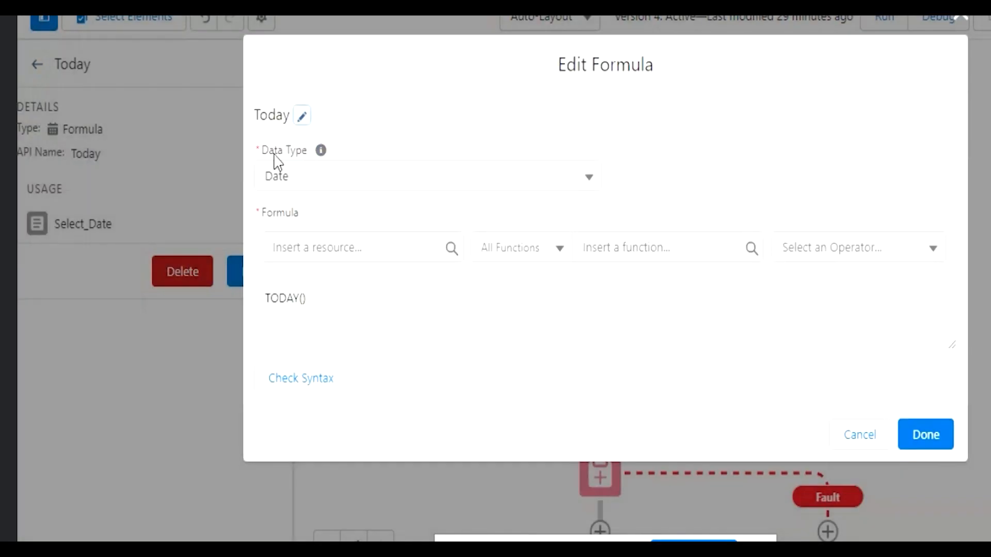
Highlight the TODAY() expression in the Today formula and close the formula editor with Done
left_click(309, 300)
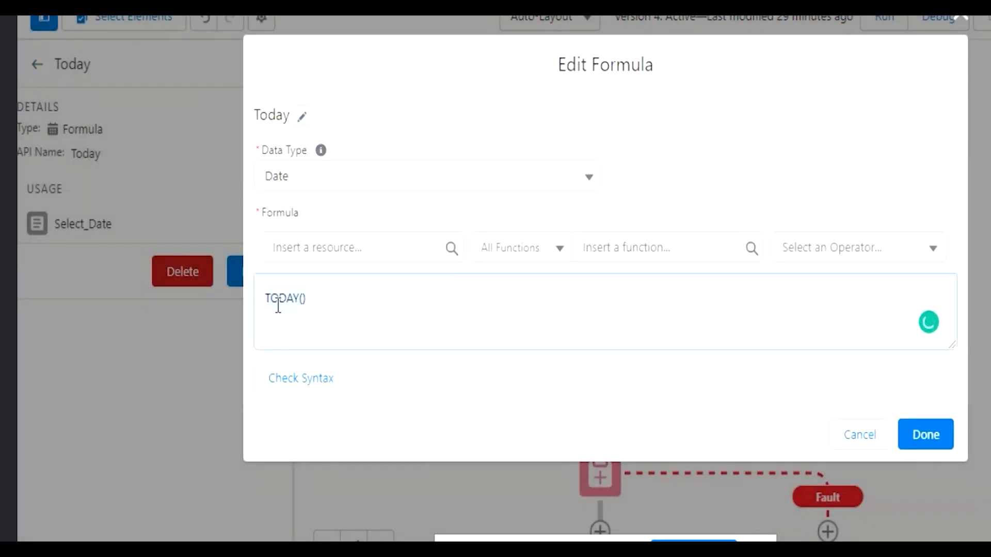
left_click(388, 383)
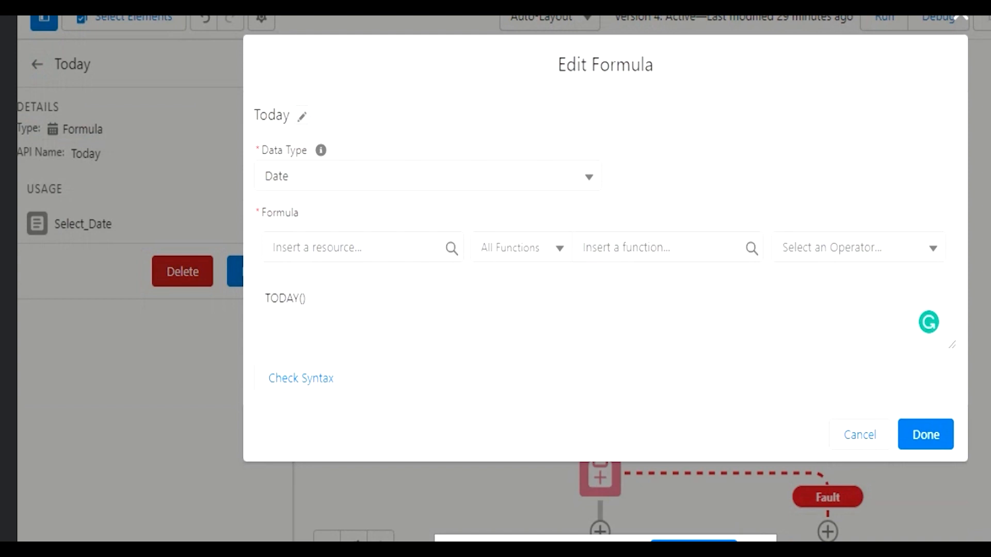
left_click(933, 443)
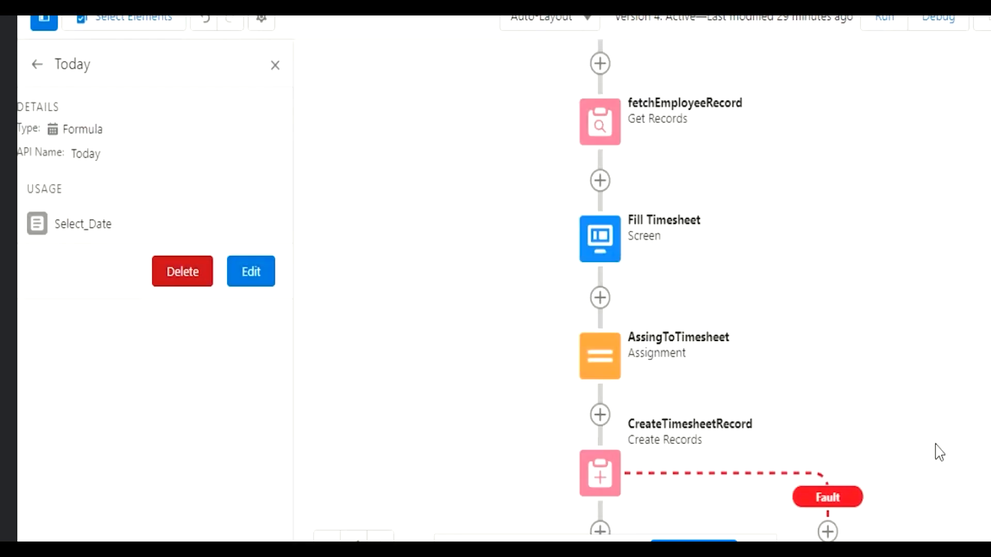
Open the Fill Timesheet screen element and review the Select Date component's default value and other settings
left_click(608, 248)
double_click(606, 242)
left_click(382, 298)
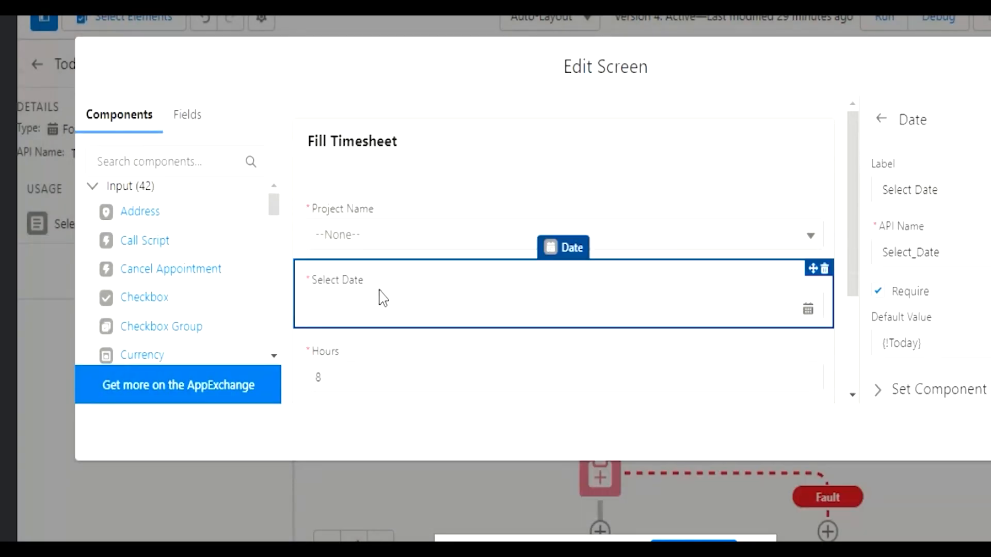
left_click(935, 346)
scroll(962, 330, "down", 2)
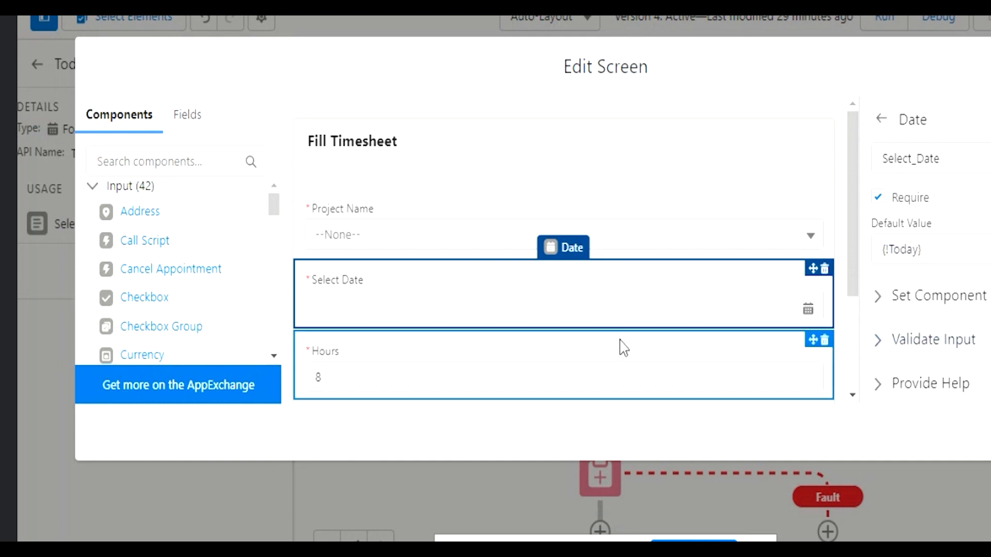
Review the default values of the Hours and TimesheetName components on the Fill Timesheet screen
scroll(583, 330, "down", 2)
left_click(561, 272)
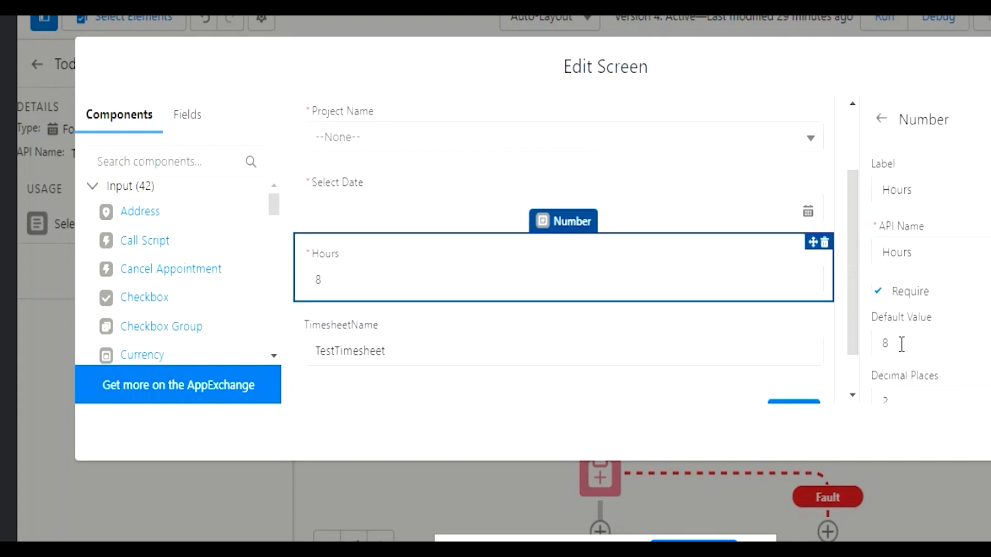
scroll(912, 407, "down", 2)
left_click(515, 341)
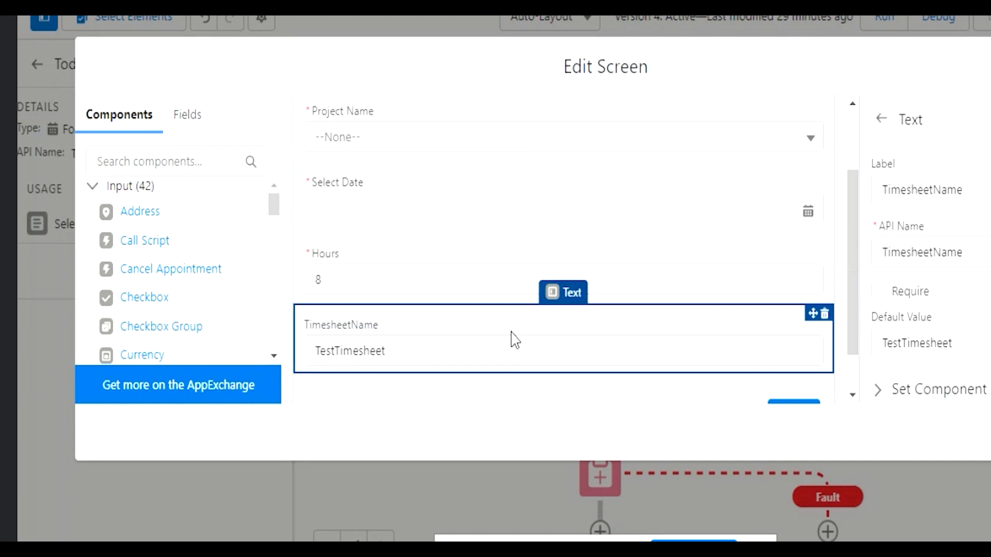
scroll(515, 340, "down", 1)
Search the screen components for "Displ" and place a Display Text component above Project Name
left_click(163, 156)
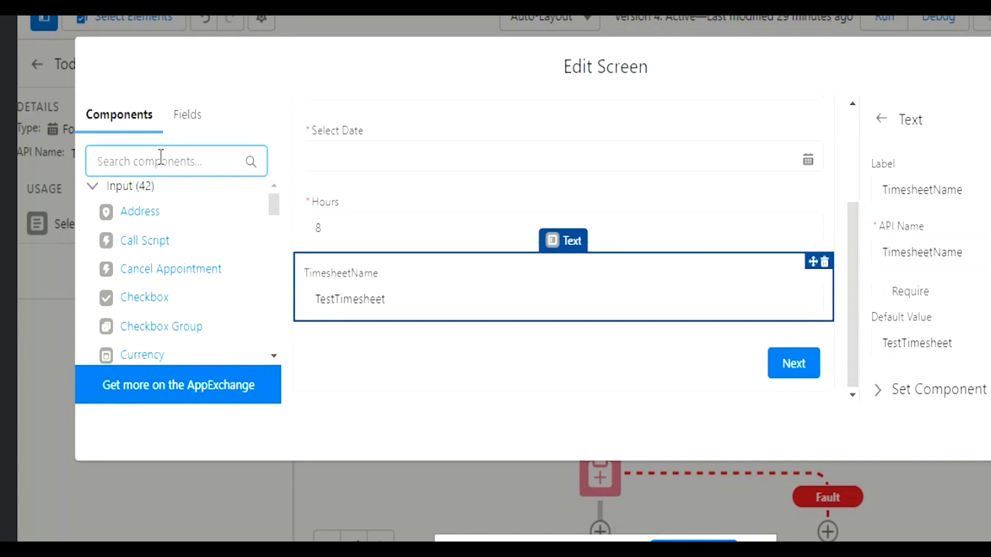
type("Displ")
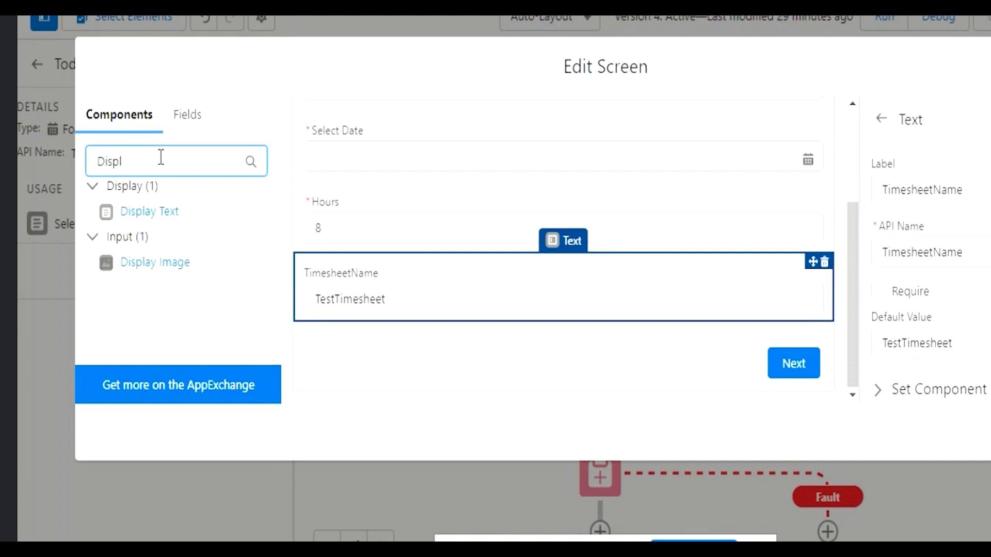
left_click_drag(166, 212, 189, 261)
scroll(706, 263, "up", 3)
left_click_drag(174, 223, 430, 206)
Set the Display Text component's API name to Emoployee_Name
left_click(952, 196)
type("EmoployeewName")
left_click(937, 194)
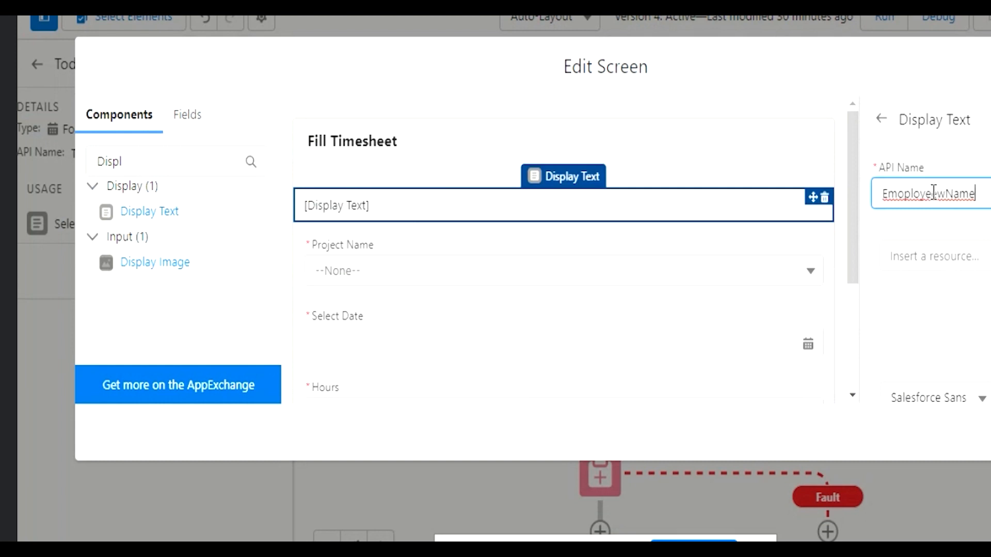
key("Delete")
left_click(961, 331)
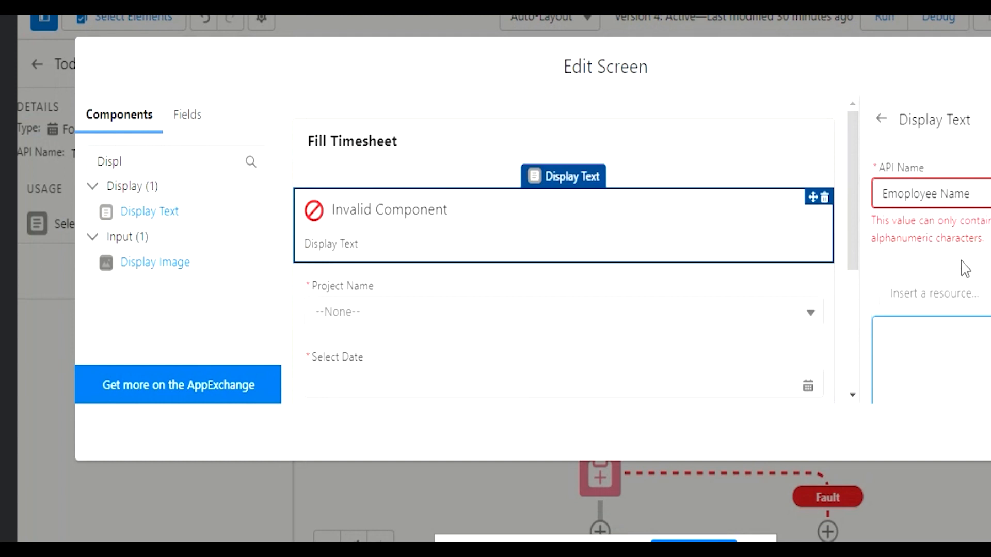
left_click(944, 194)
key("BackSpace")
type("_")
left_click(957, 177)
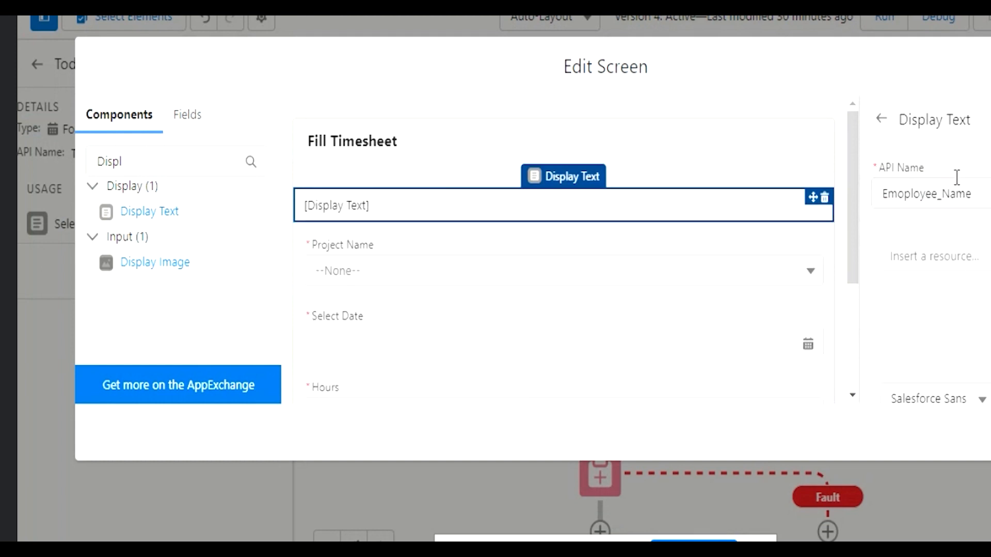
left_click(952, 325)
scroll(953, 279, "down", 2)
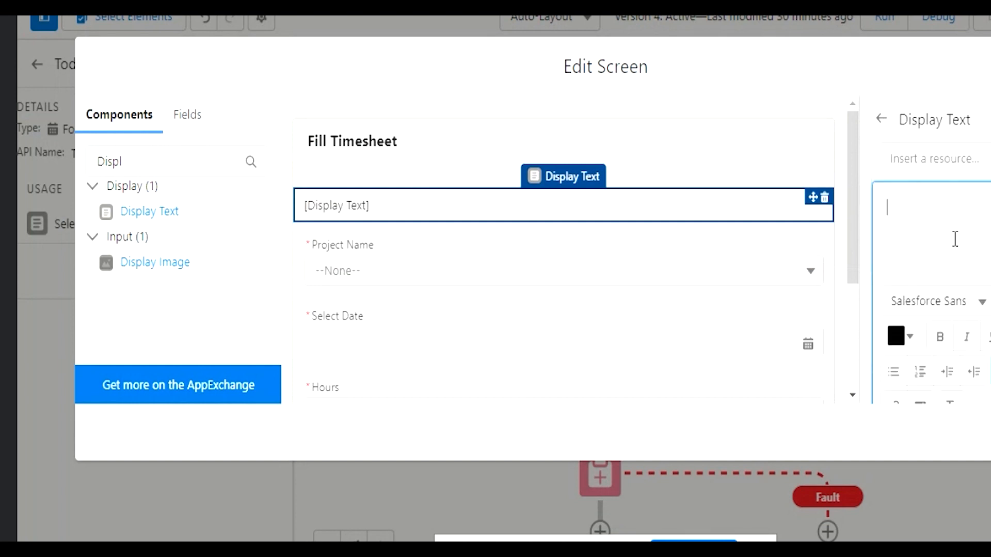
left_click(952, 159)
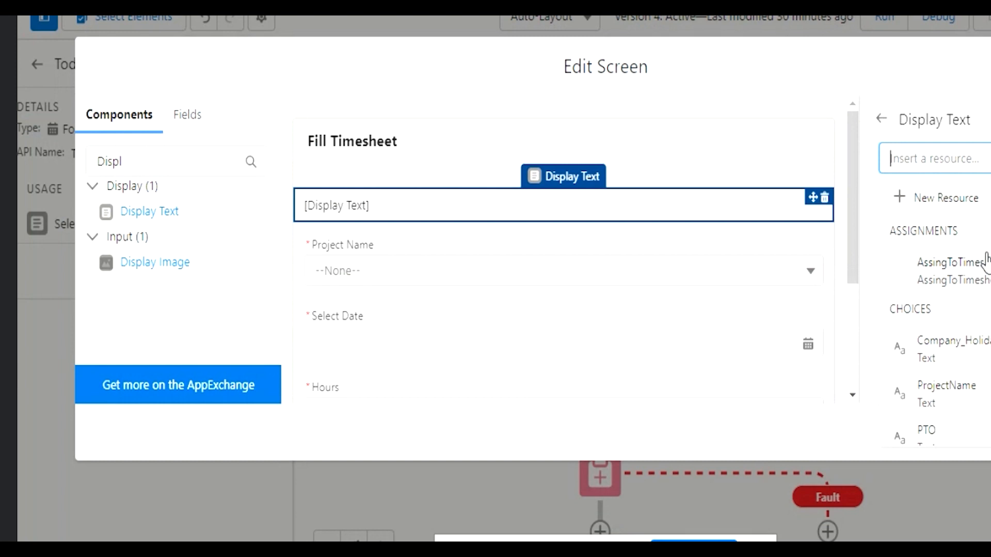
type("e")
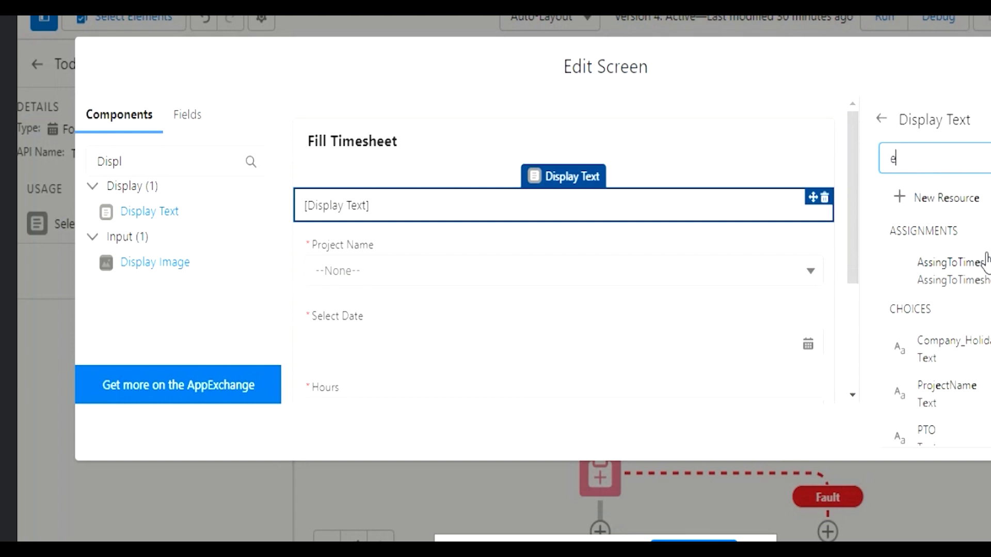
type("mp")
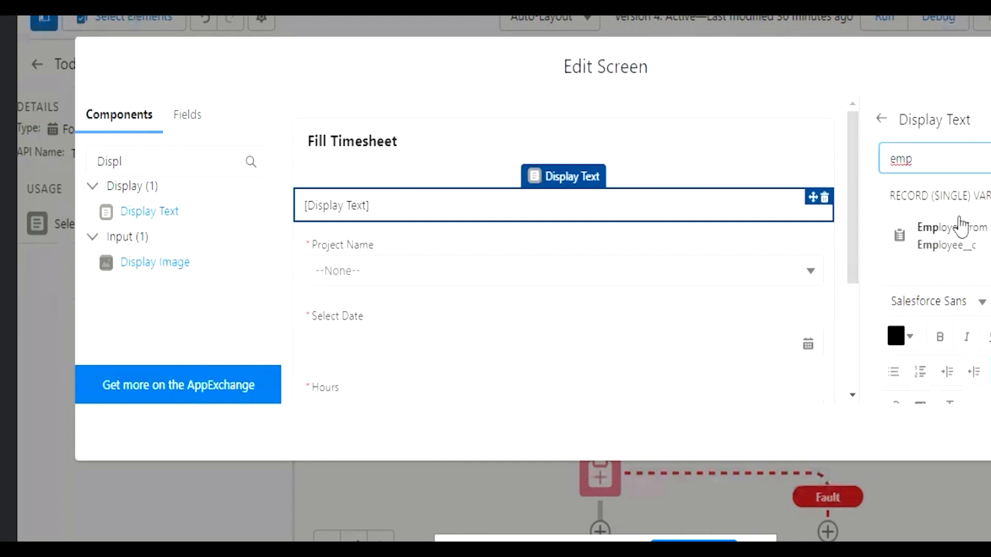
left_click(978, 248)
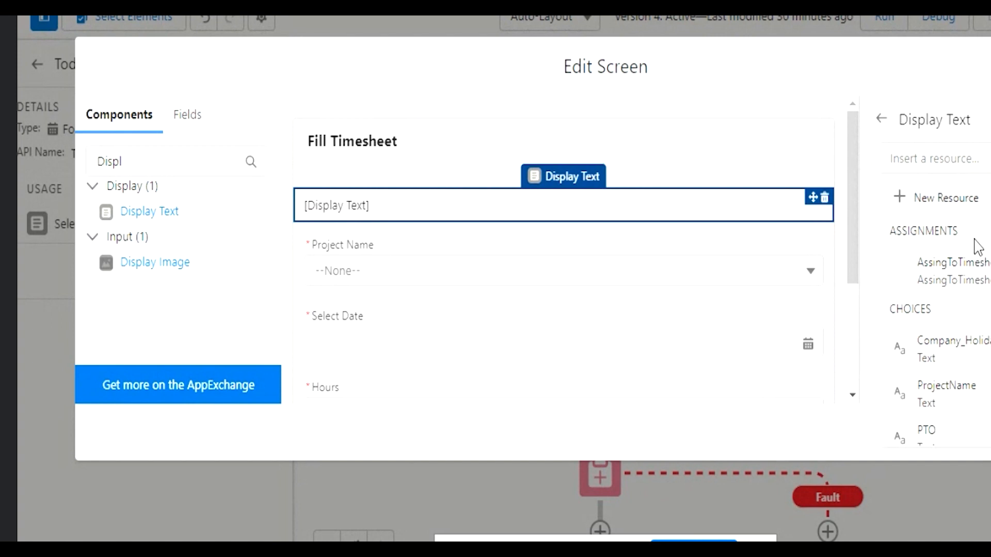
left_click(928, 172)
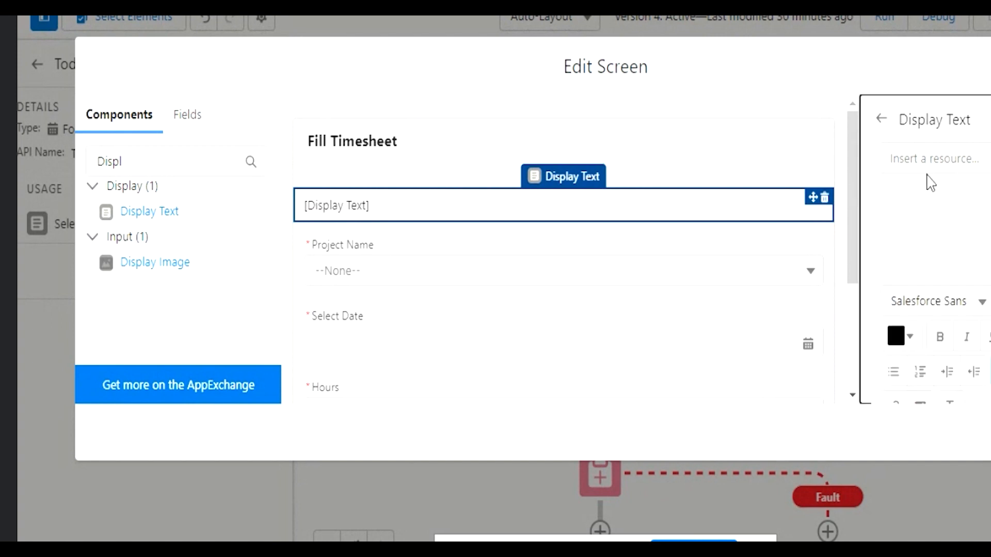
Search the resources for "empl" and insert the Name field of fetchEmployeeRecord into the Display Text component
left_click(928, 166)
type("en")
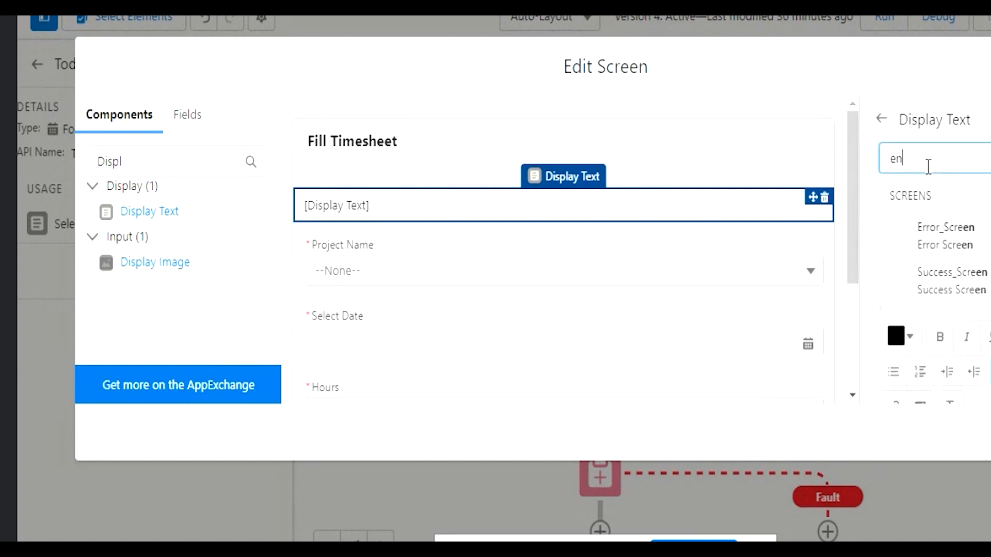
key("BackSpace")
type("mpl")
left_click(944, 236)
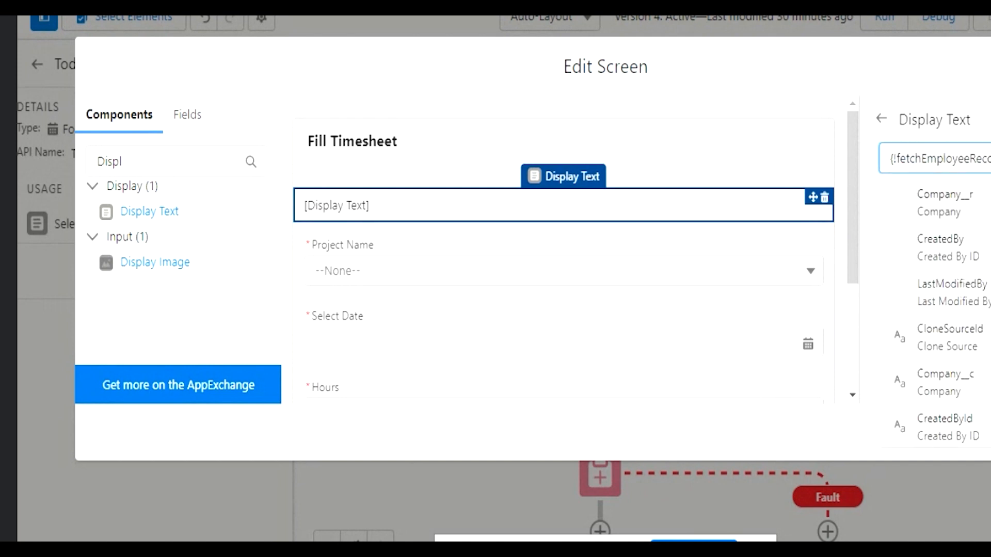
scroll(939, 314, "down", 5)
scroll(939, 310, "down", 4)
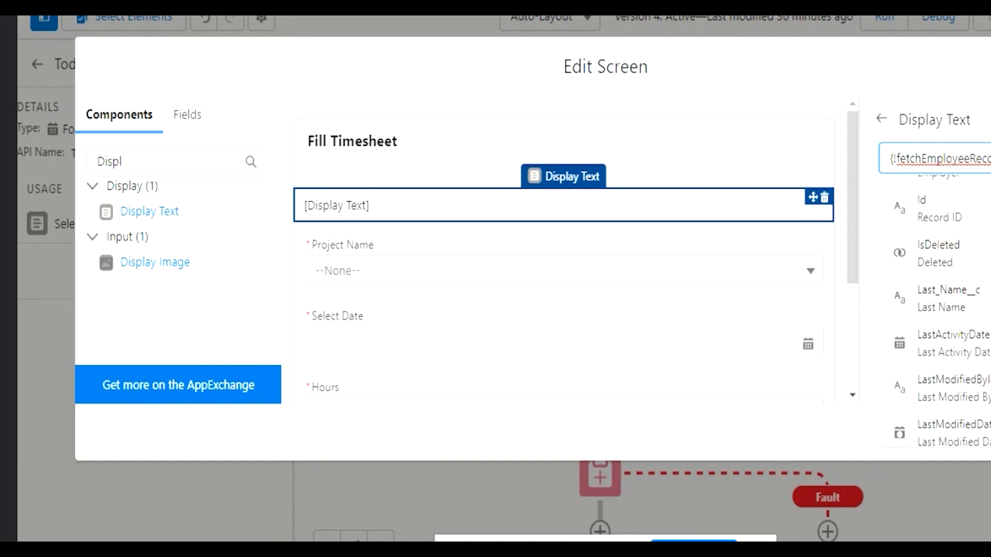
scroll(940, 310, "down", 4)
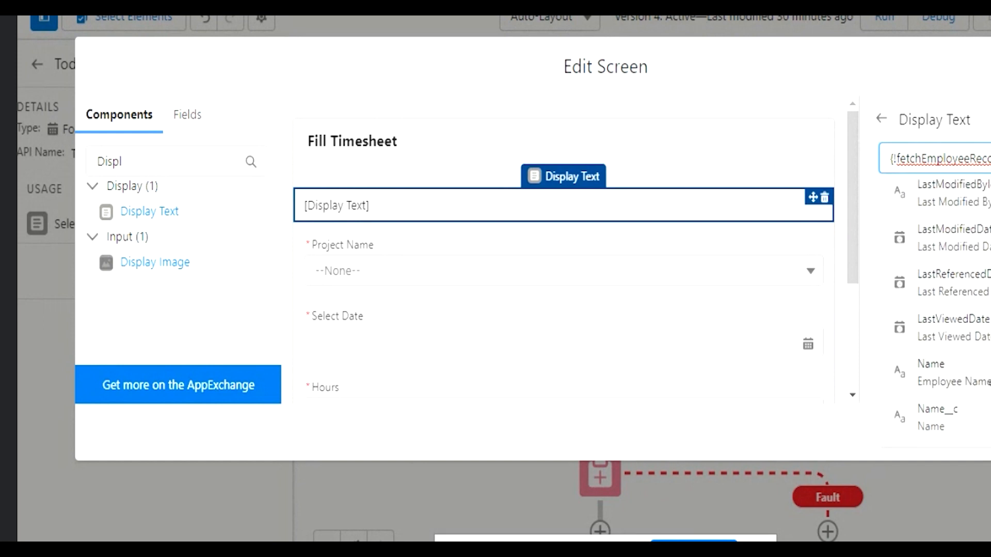
left_click(990, 380)
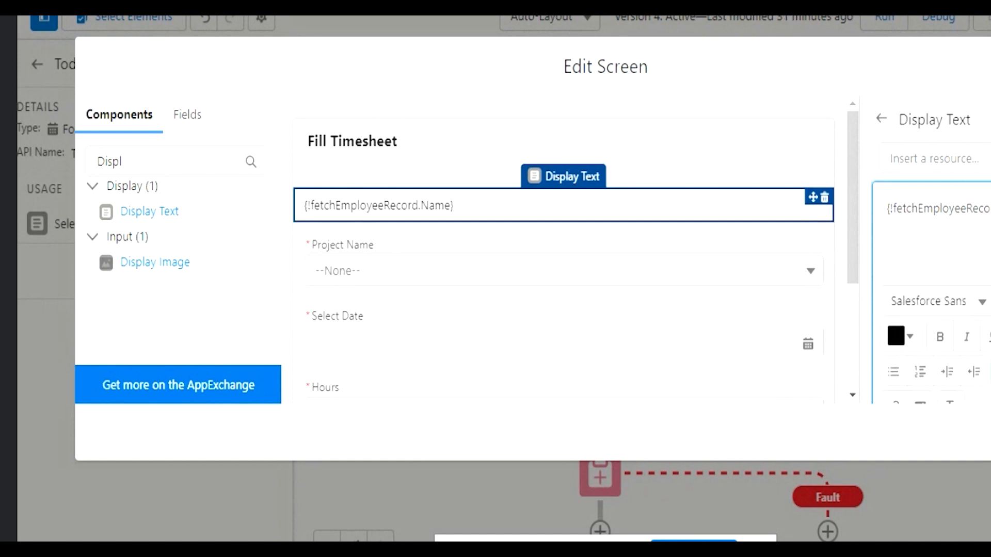
Make the {!fetchEmployeeRecord.Name} text bold and close the screen editor, keeping the changes
left_click_drag(986, 209, 875, 213)
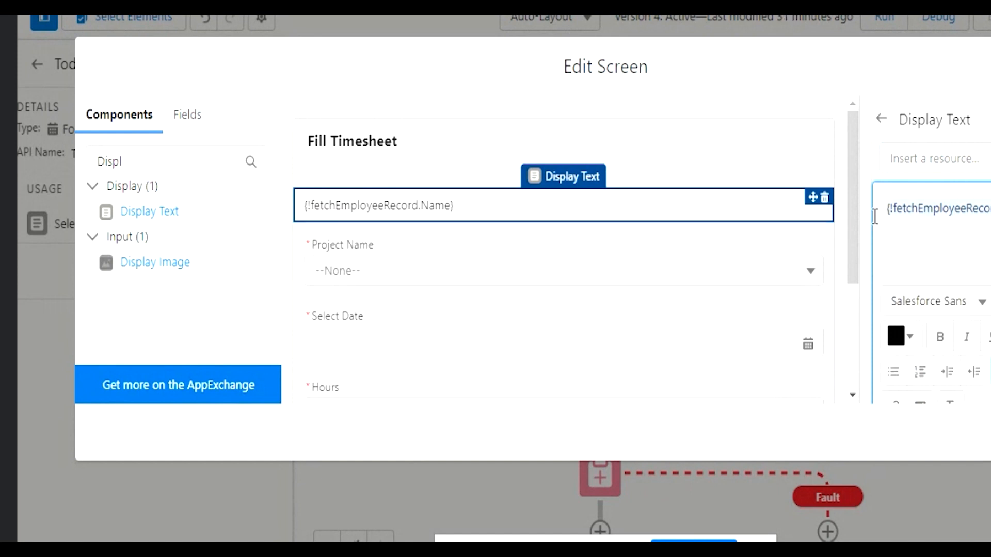
left_click(939, 338)
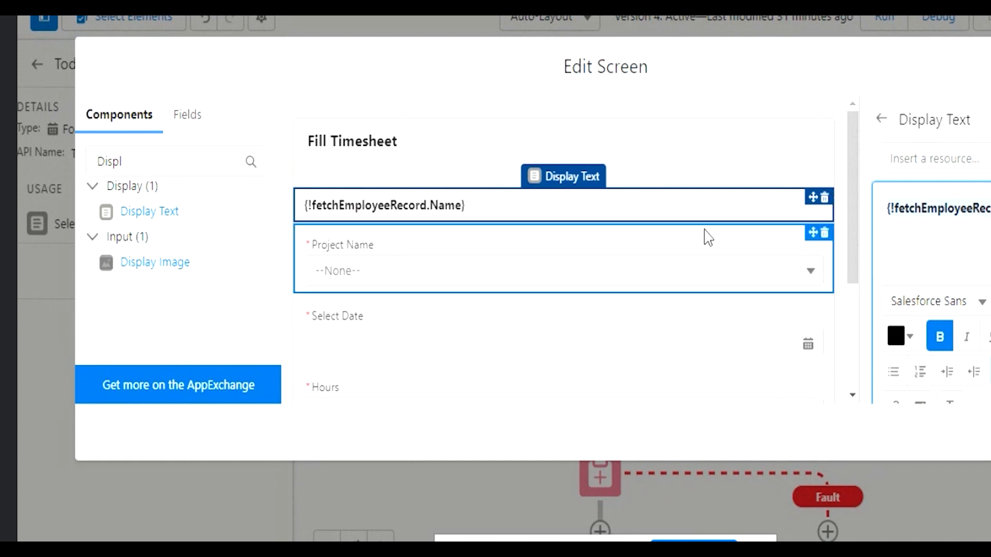
left_click(690, 252)
left_click(713, 216)
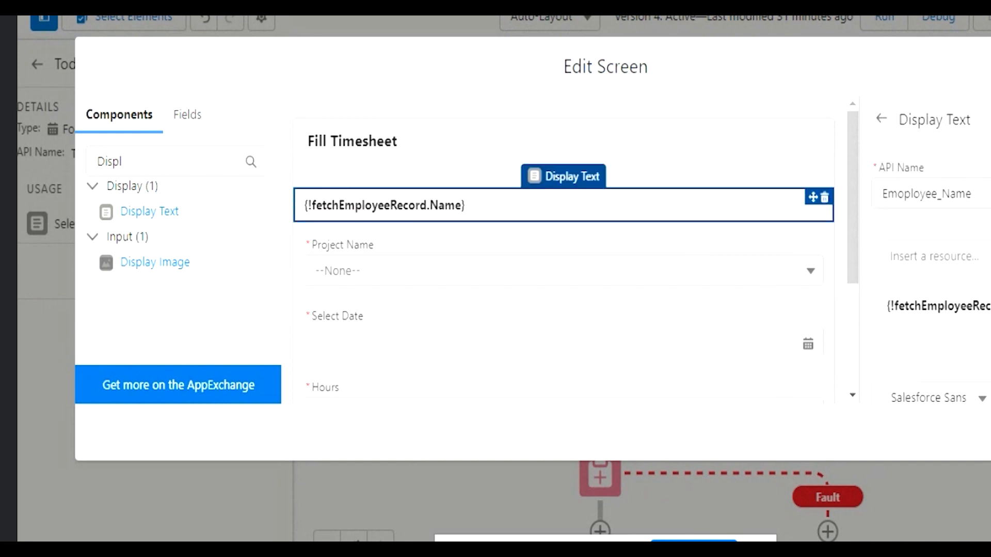
key("Escape")
left_click(949, 314)
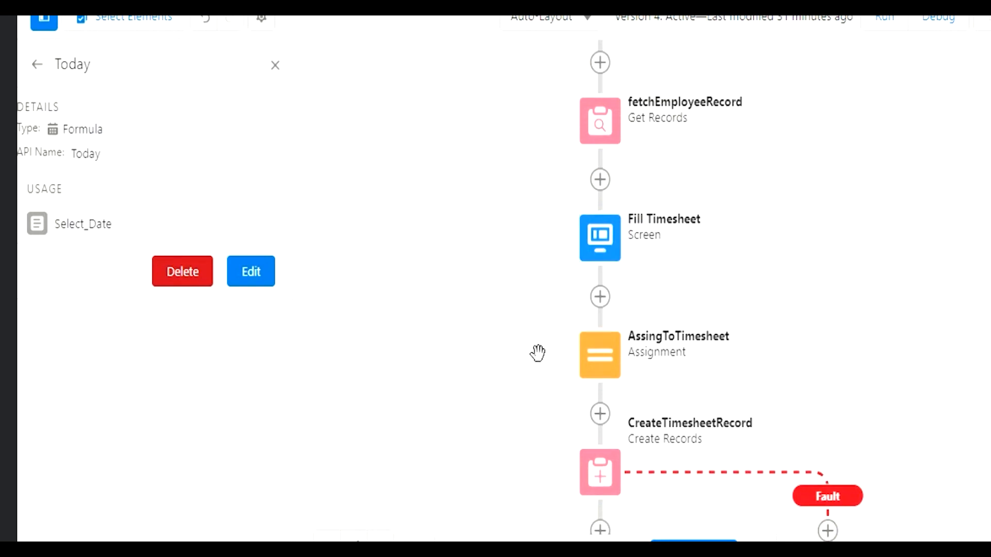
Reopen the Fill Timesheet screen element and browse the available Input components
left_click(604, 249)
double_click(600, 237)
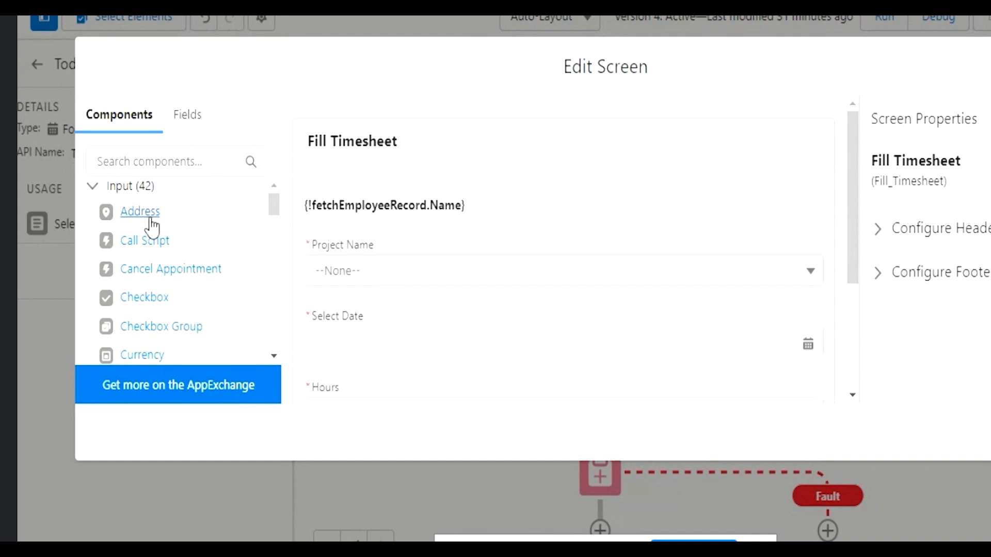
scroll(200, 280, "down", 3)
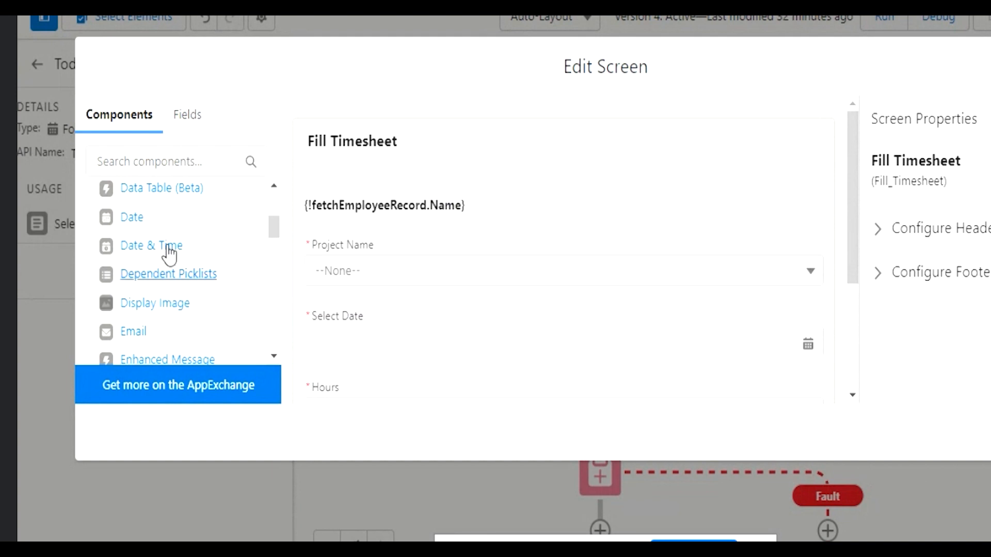
left_click(154, 221)
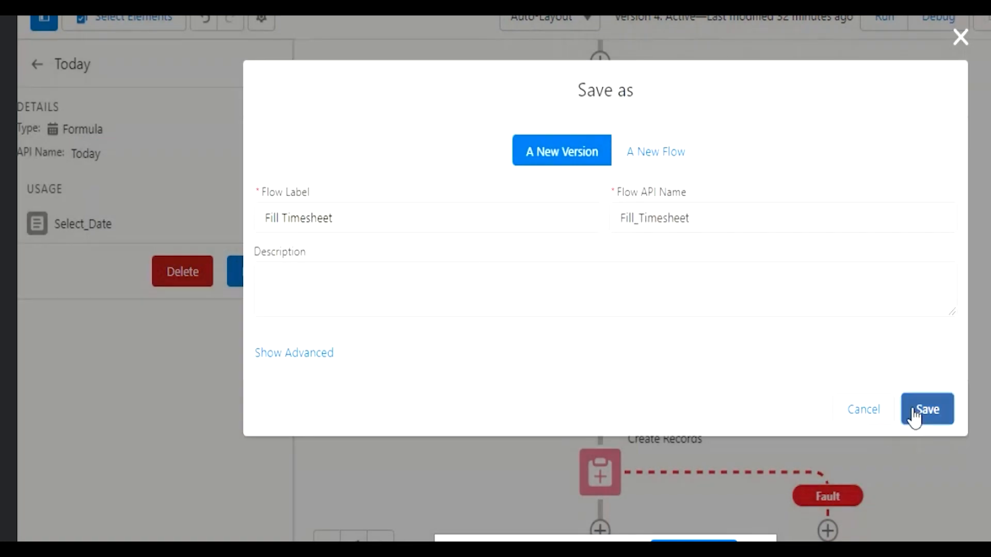
Save the Fill Timesheet flow as a new version, and open the employee's record from the refreshed Employees list
left_click(914, 417)
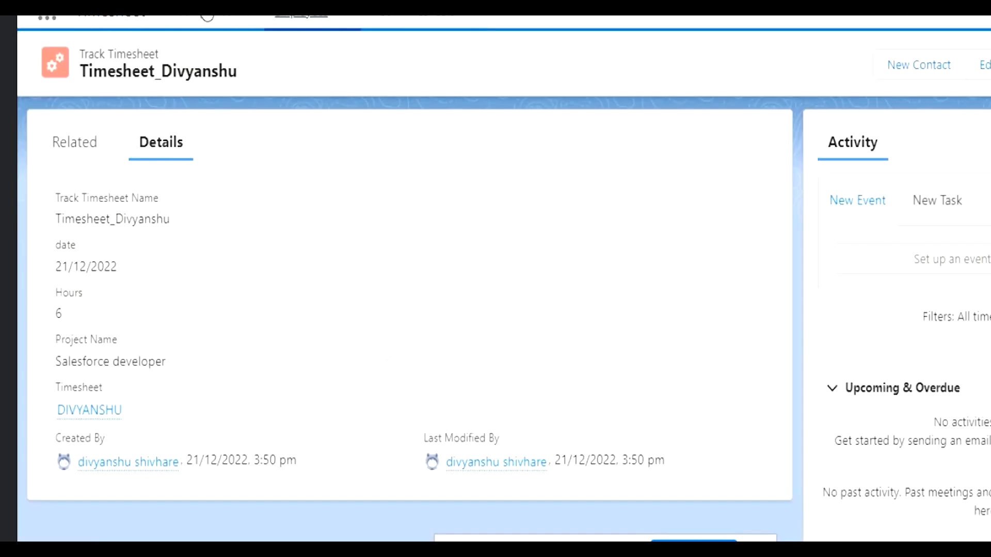
left_click(284, 23)
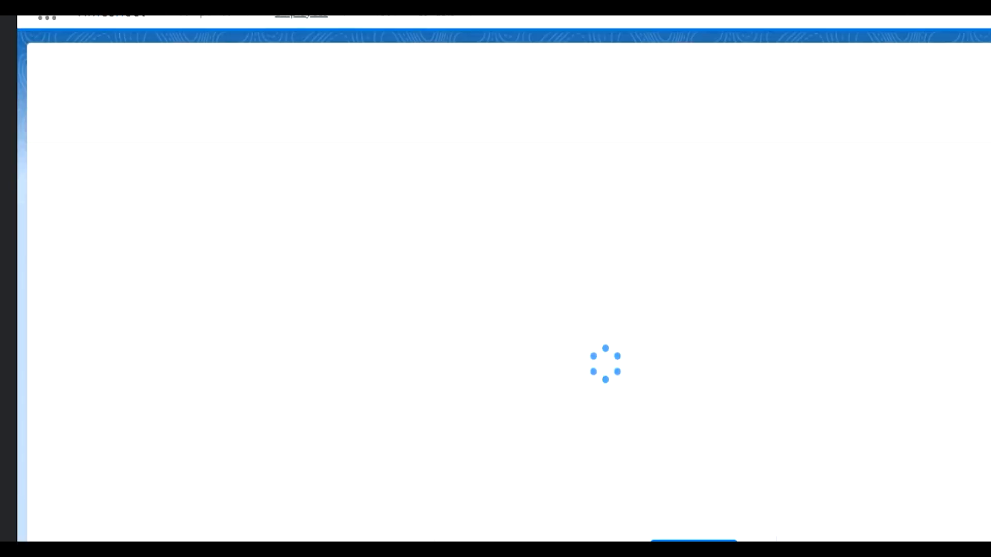
key("F5")
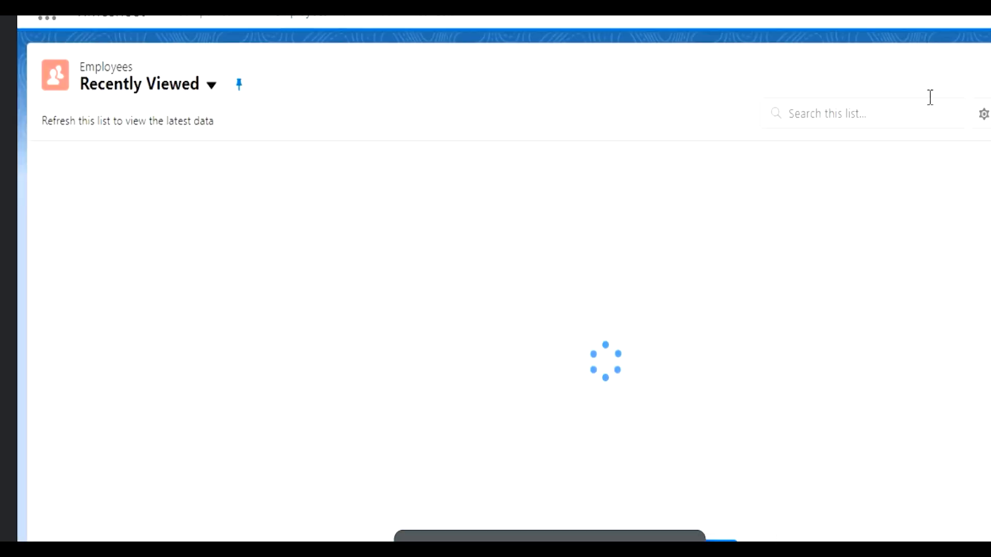
left_click(163, 190)
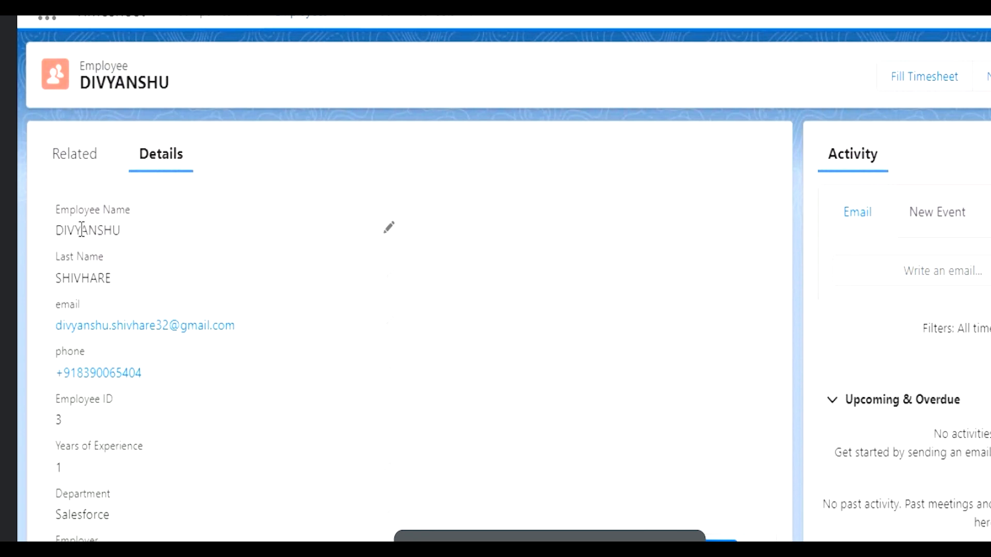
Run the Fill Timesheet action on the employee record and choose Training as the Project Name
left_click(901, 78)
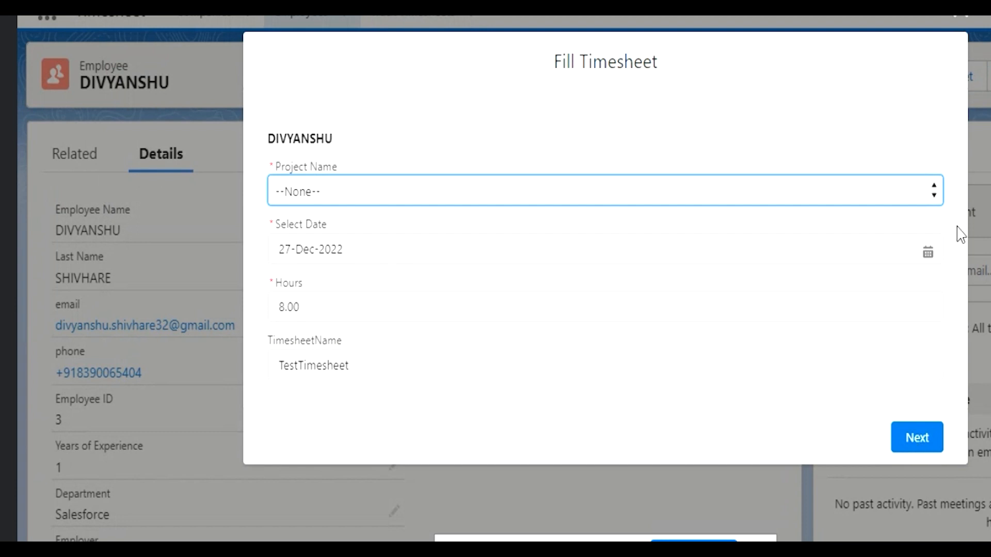
left_click_drag(269, 138, 338, 142)
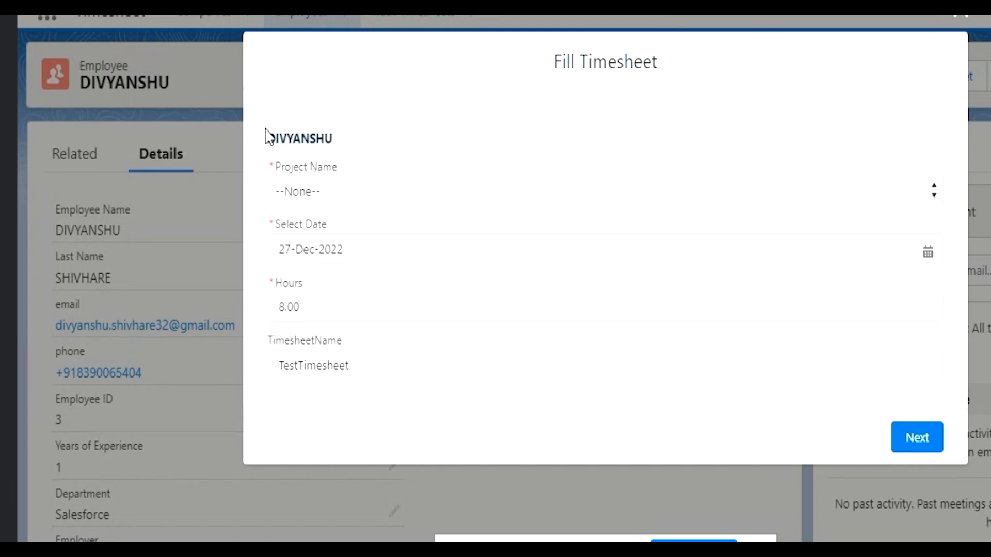
left_click_drag(268, 135, 320, 136)
left_click(358, 131)
left_click(328, 196)
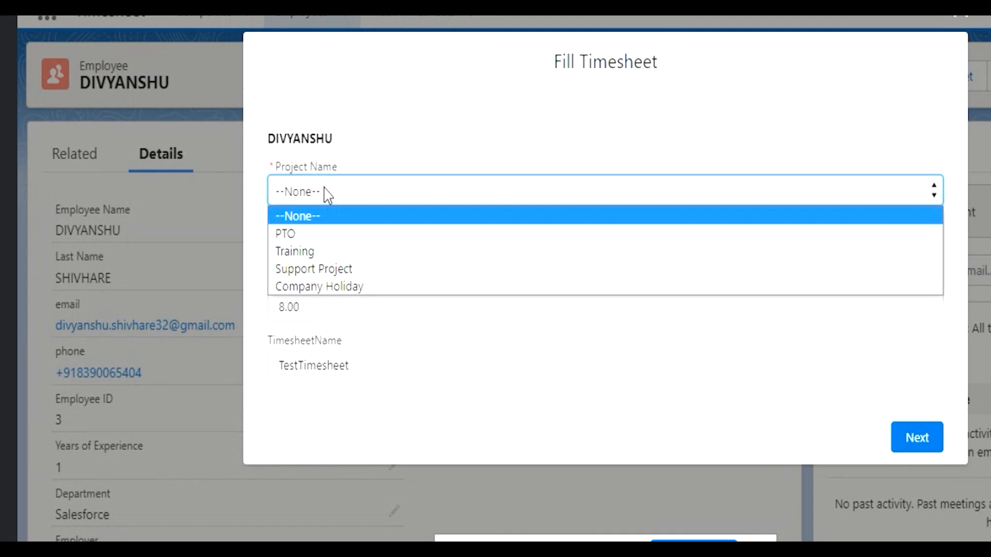
left_click(340, 252)
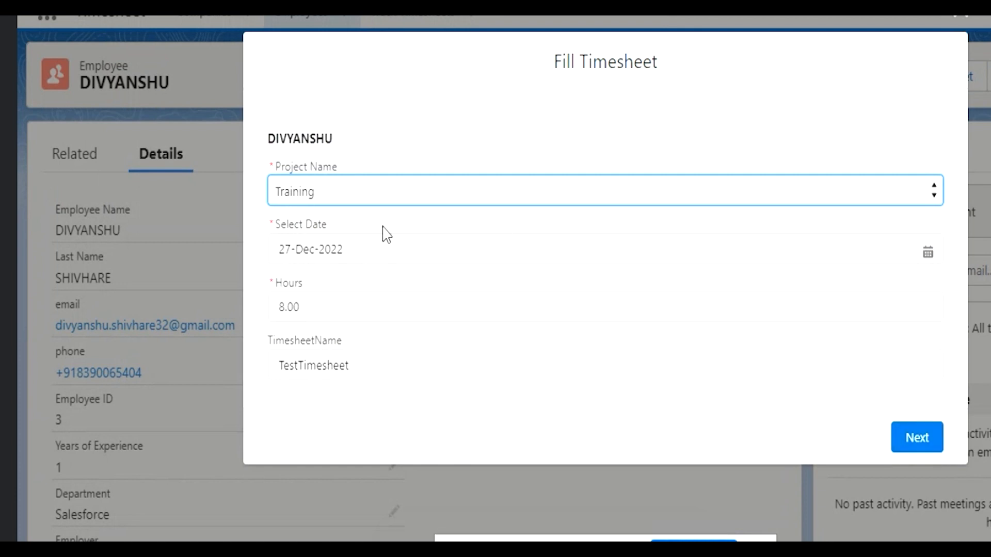
Check the date and hours, set the TimesheetName to "1 week Timesheet", and submit the timesheet to finish the flow
left_click(363, 248)
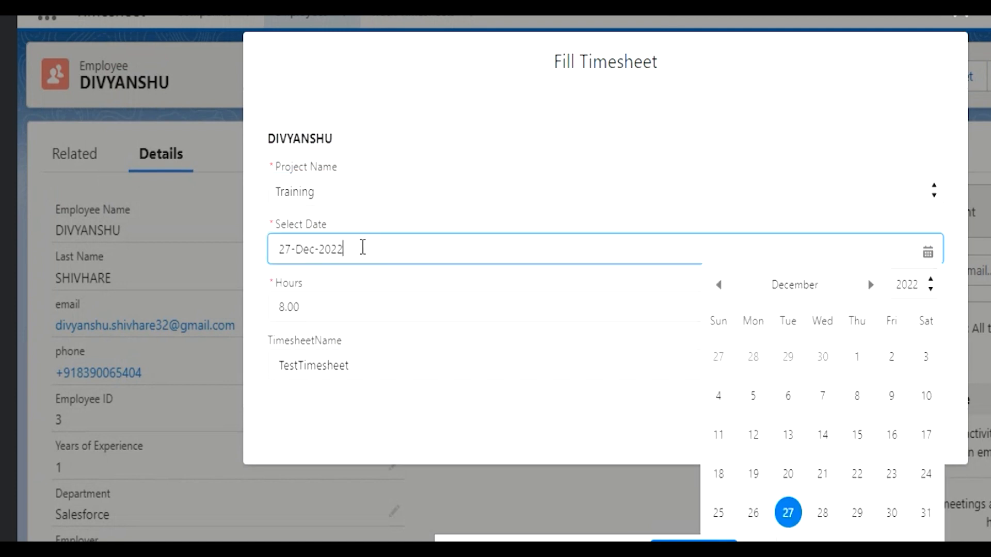
left_click(363, 305)
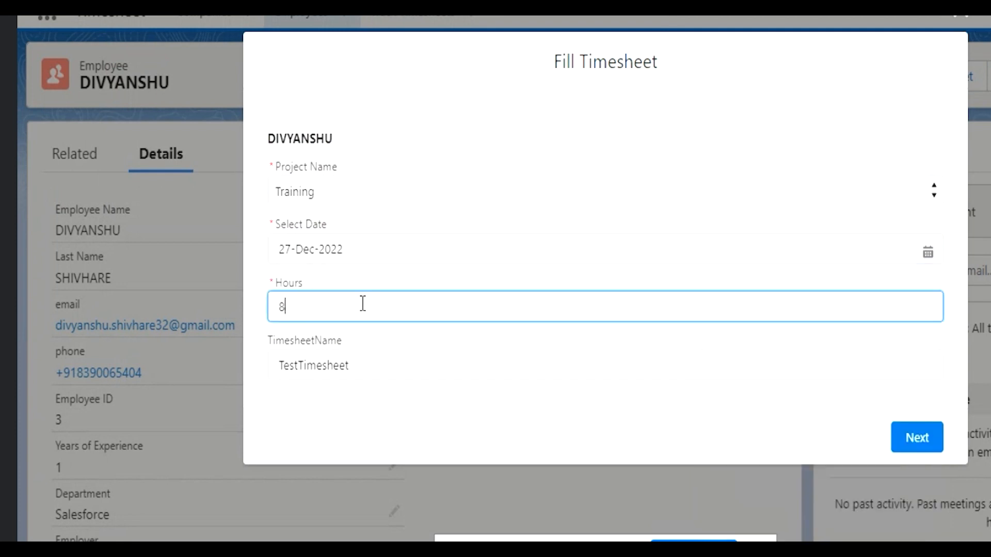
left_click(337, 287)
left_click(400, 365)
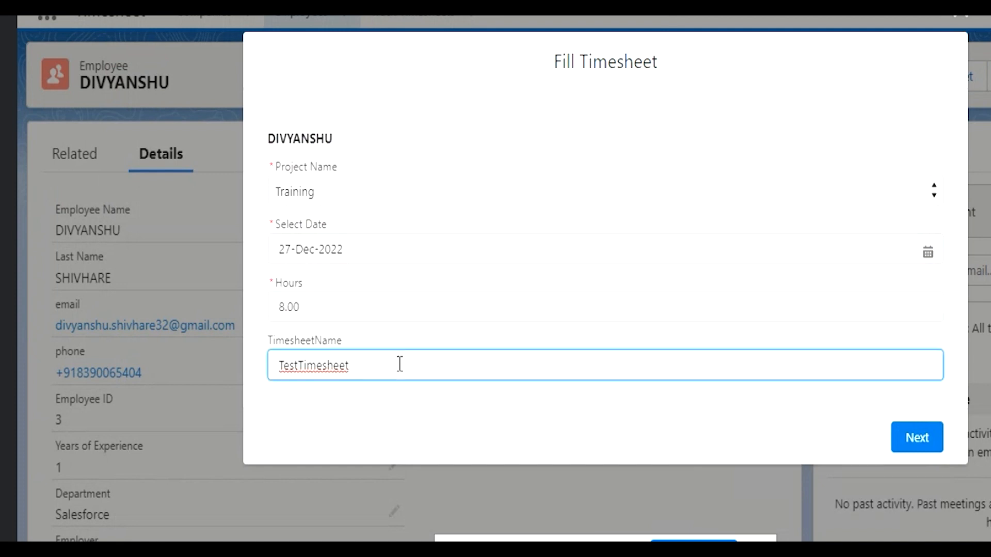
key("BackSpace")
key("BackSpace")
key("BackSpace")
key("BackSpace")
key("BackSpace")
key("BackSpace")
key("BackSpace")
key("BackSpace")
key("BackSpace")
key("BackSpace")
key("BackSpace")
key("BackSpace")
key("BackSpace")
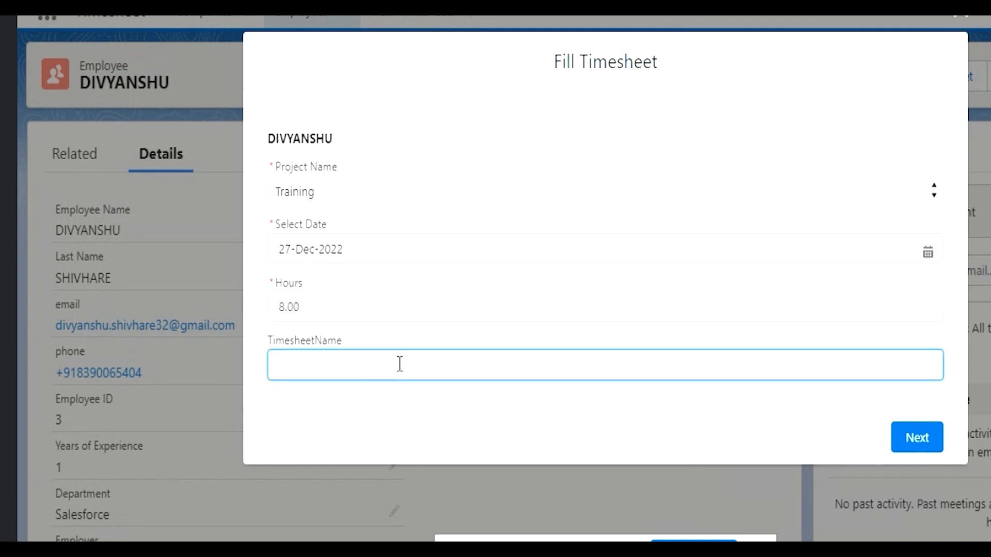
type("1 week Timesheet")
left_click(387, 347)
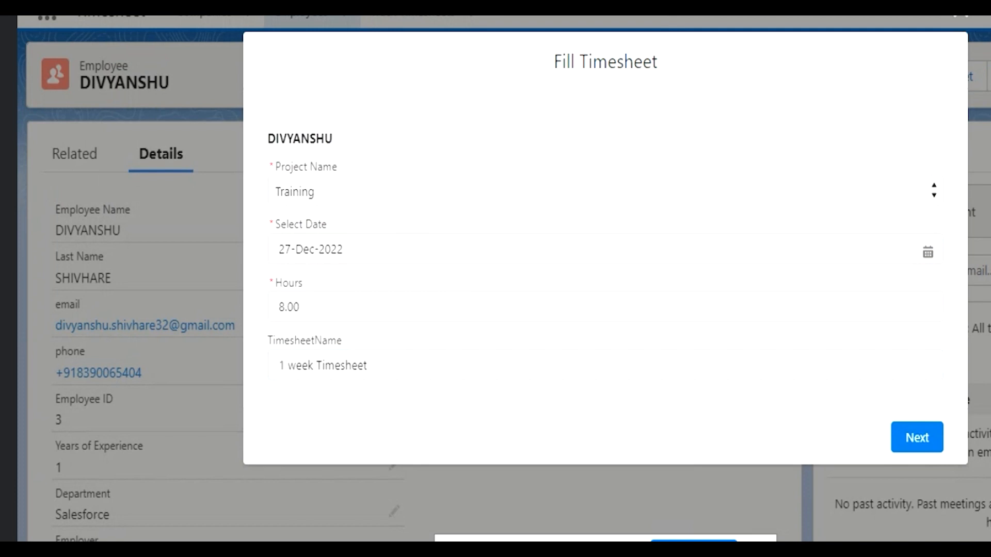
left_click(917, 443)
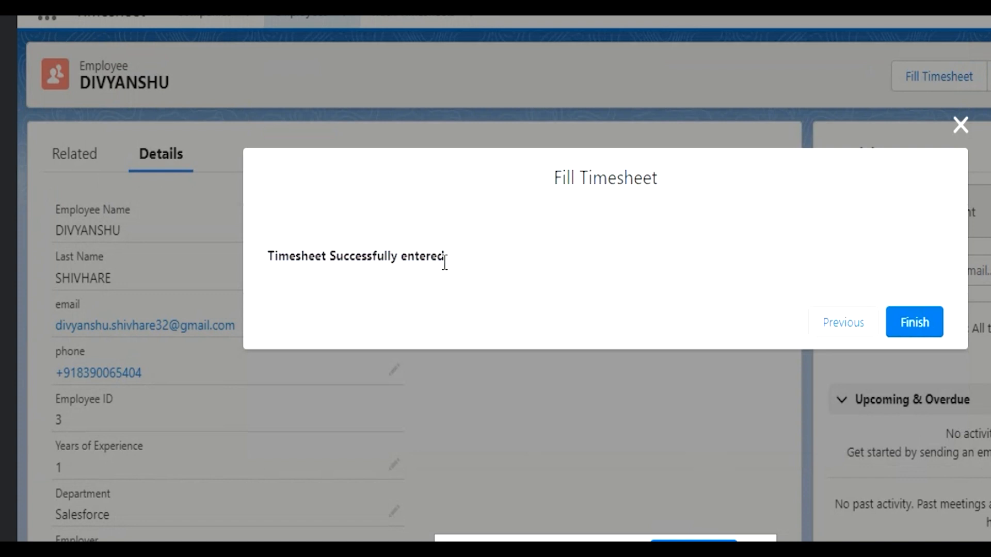
left_click(918, 326)
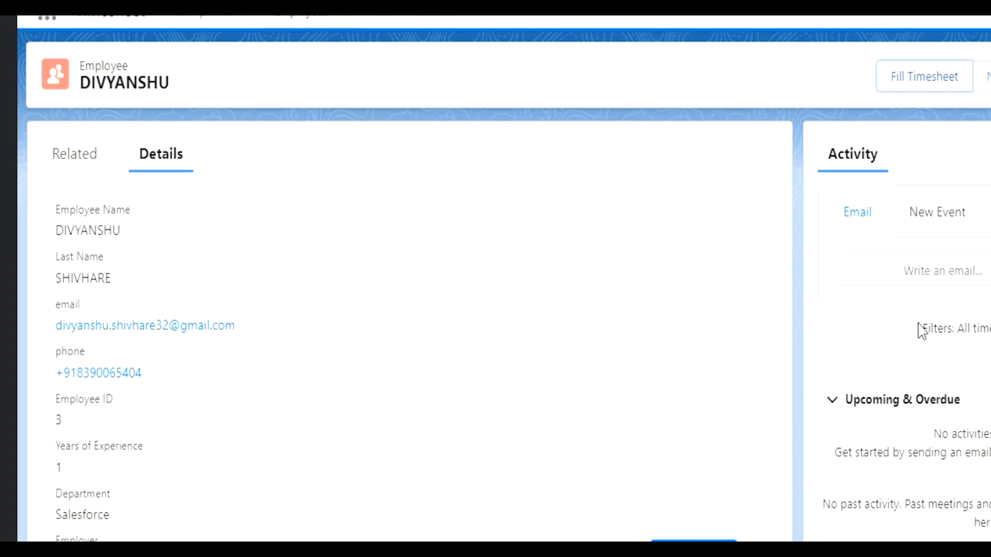
Open the last Track Timesheet record related to the employee, examine its details, and cancel editing its name
left_click(74, 157)
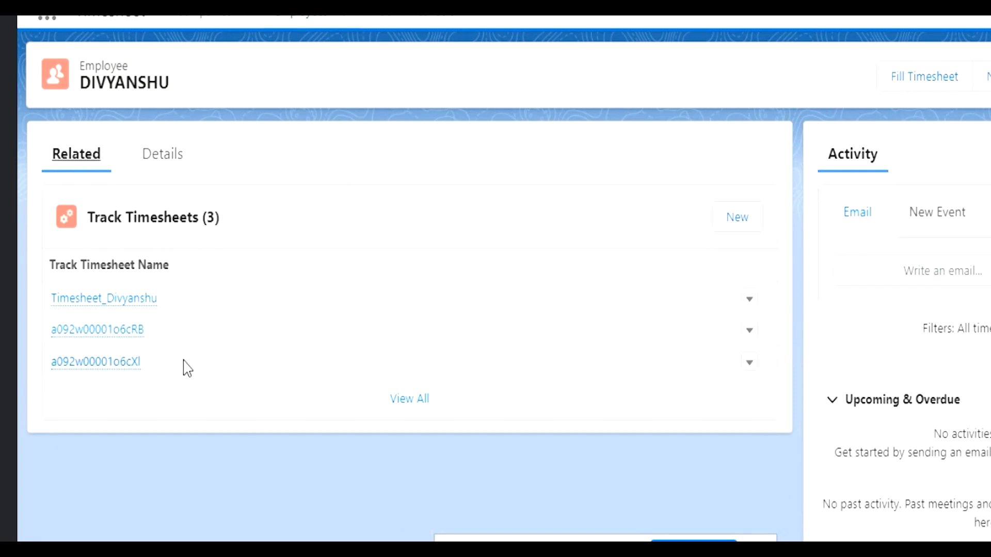
mouse_move(122, 364)
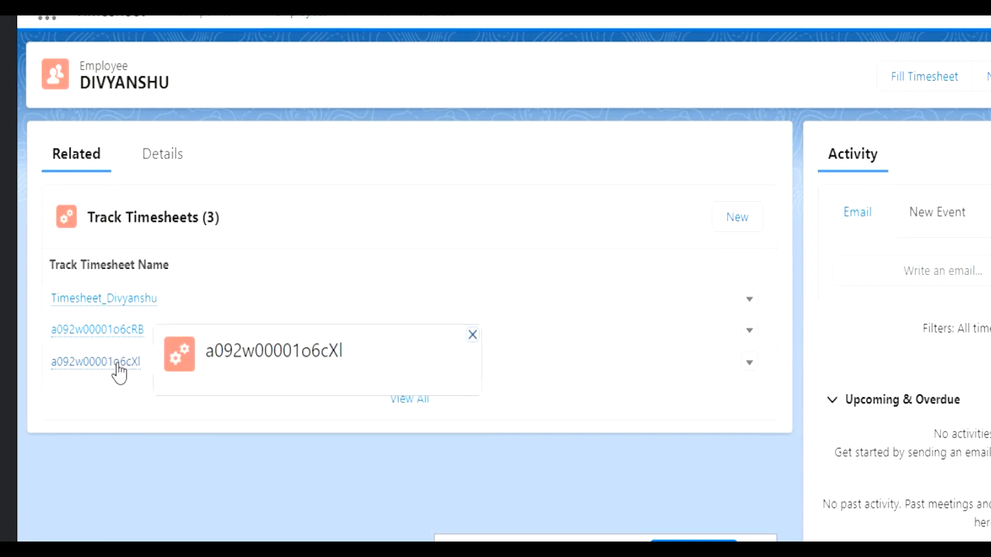
left_click(118, 364)
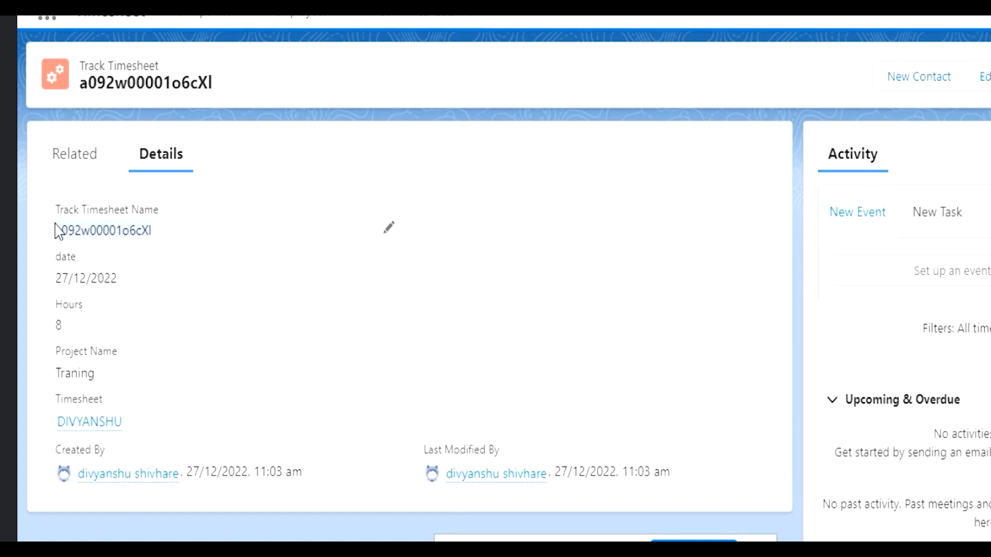
left_click(388, 227)
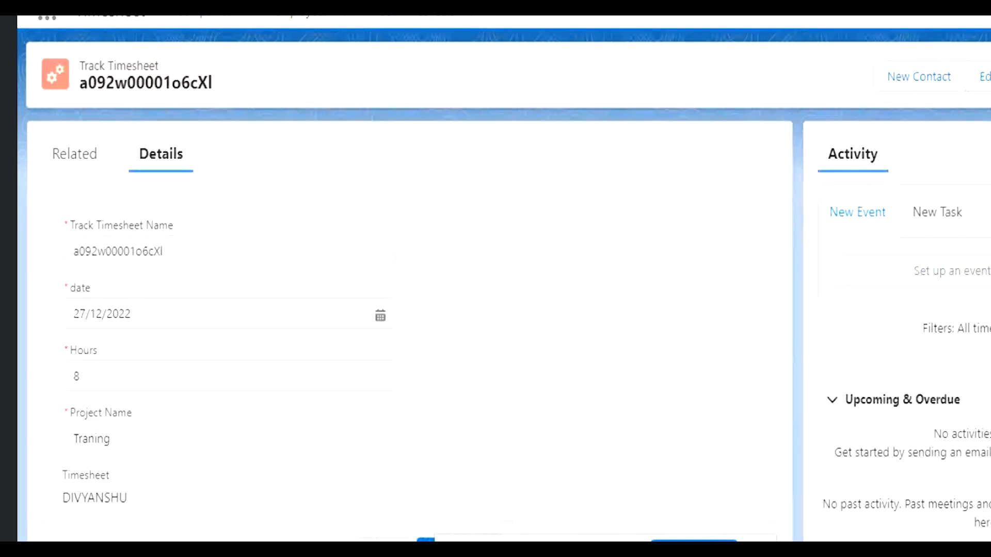
left_click(383, 545)
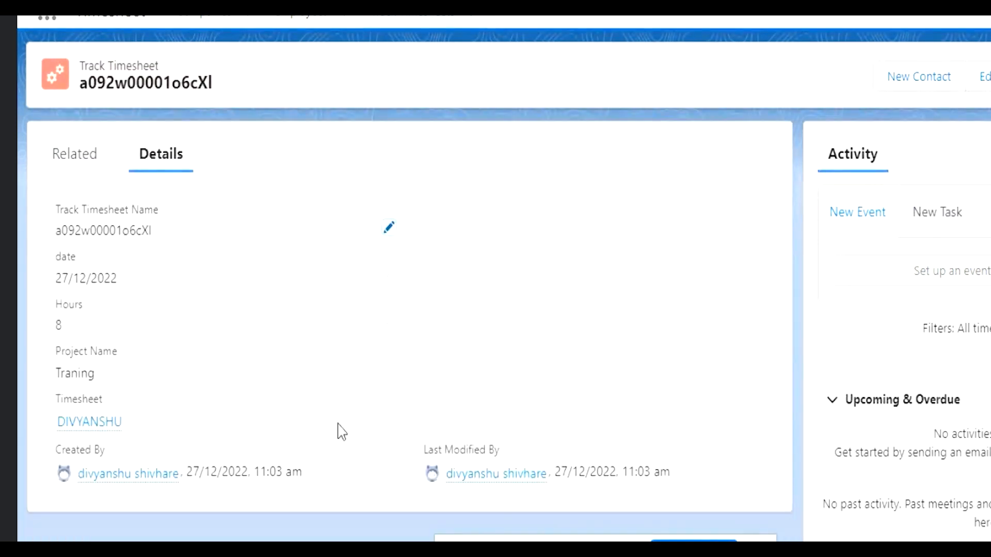
Return to the employee's record and run the Fill Timesheet action again to check the name shown above Project Name
left_click(290, 23)
left_click(167, 192)
left_click(898, 76)
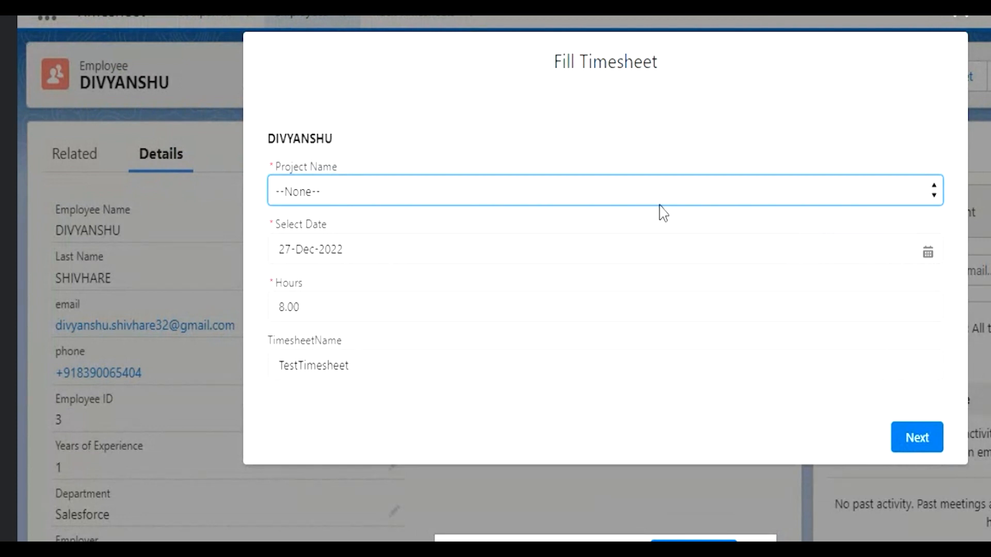
left_click(338, 147)
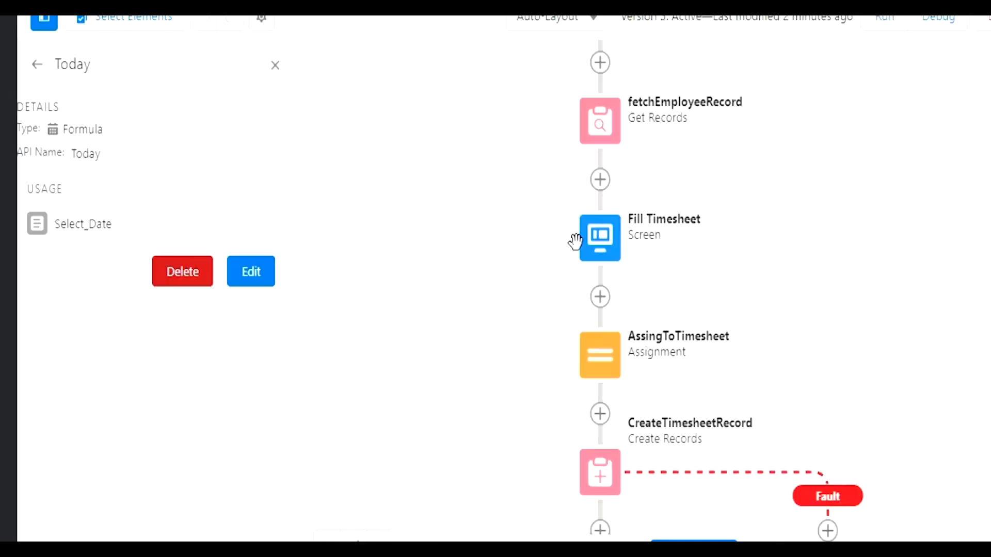
Switch to Flow Builder, leave the Today formula's details, and search the flow's resources and elements for "rec"
left_click_drag(928, 161, 944, 249)
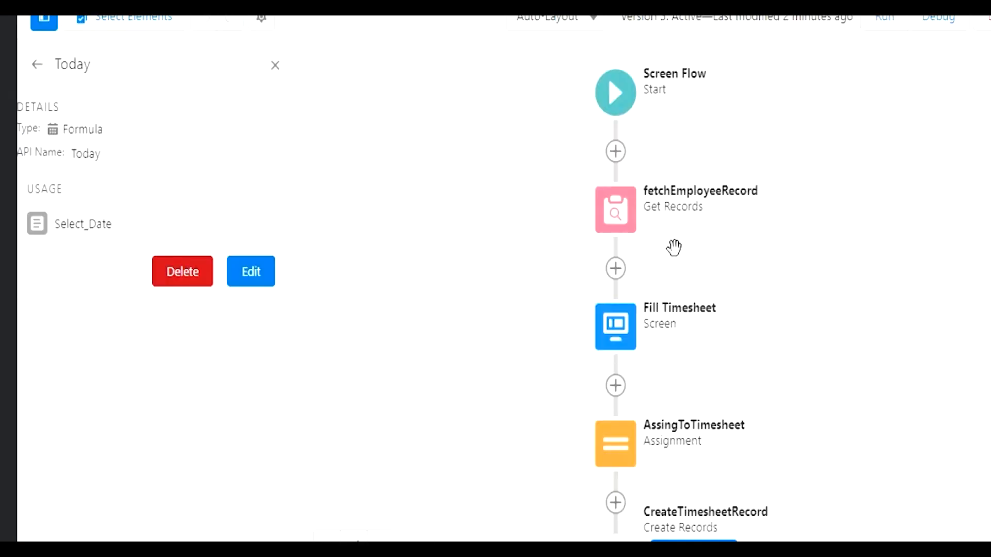
left_click(276, 66)
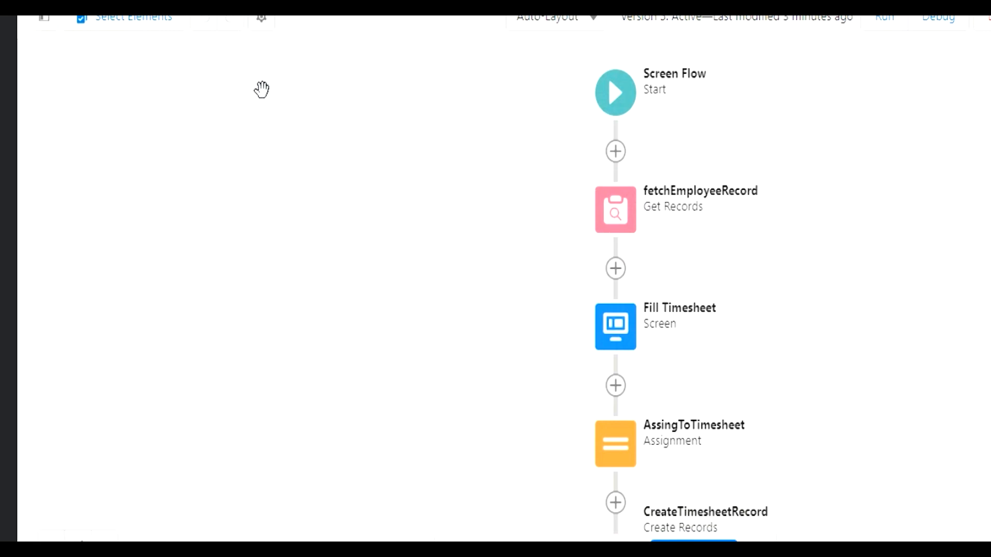
left_click(44, 21)
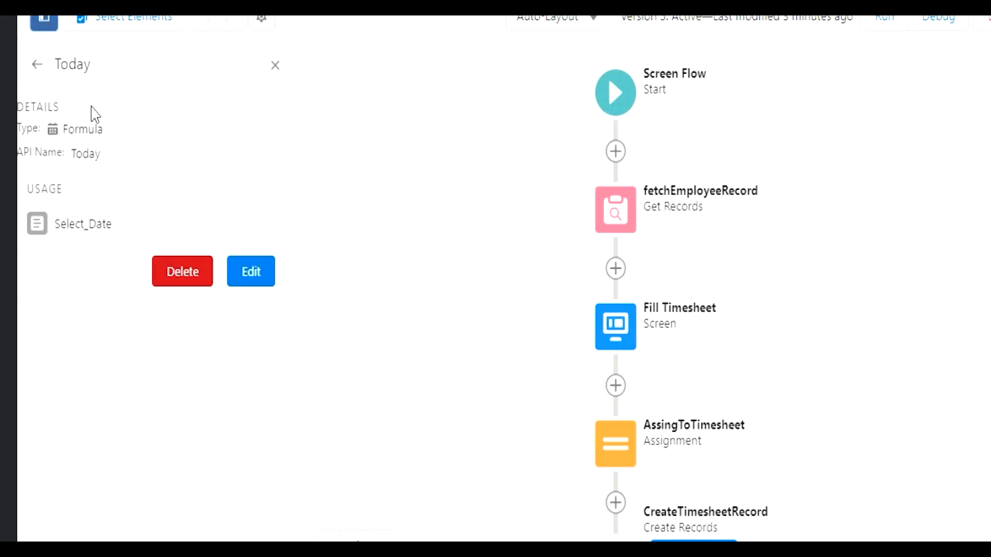
left_click(37, 64)
left_click_drag(94, 155, 18, 161)
type("rec")
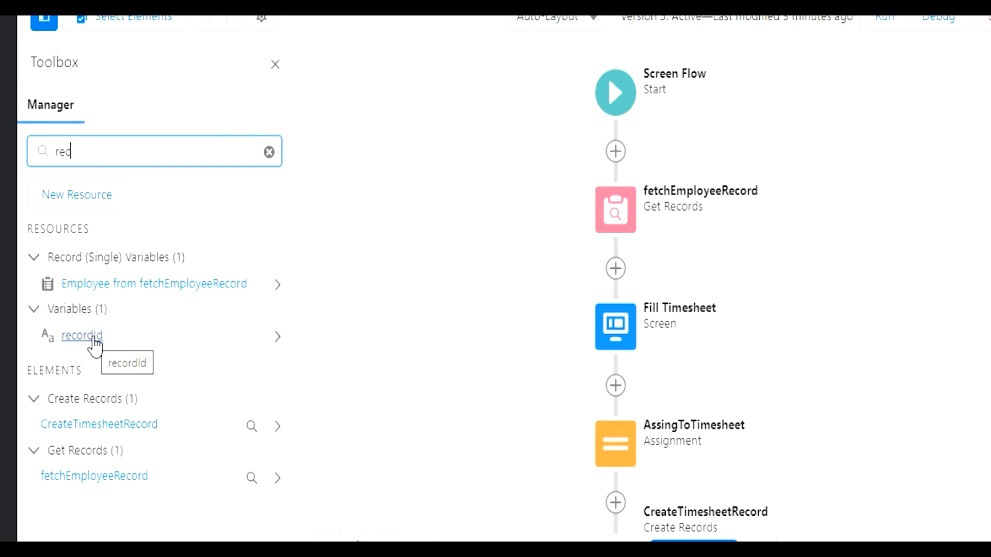
Start a new Variable resource with the Text data type and the API name recordId
left_click(101, 195)
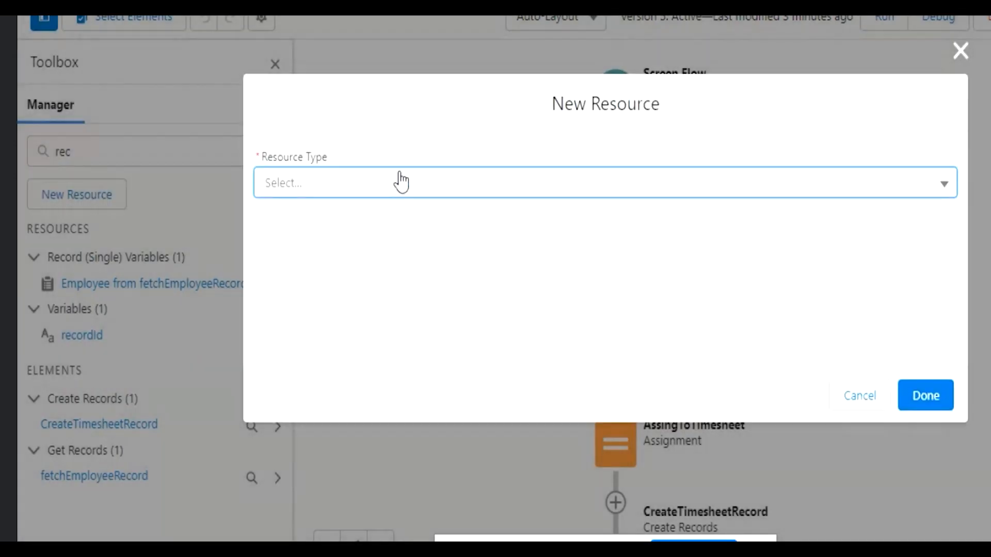
left_click(401, 181)
left_click(369, 219)
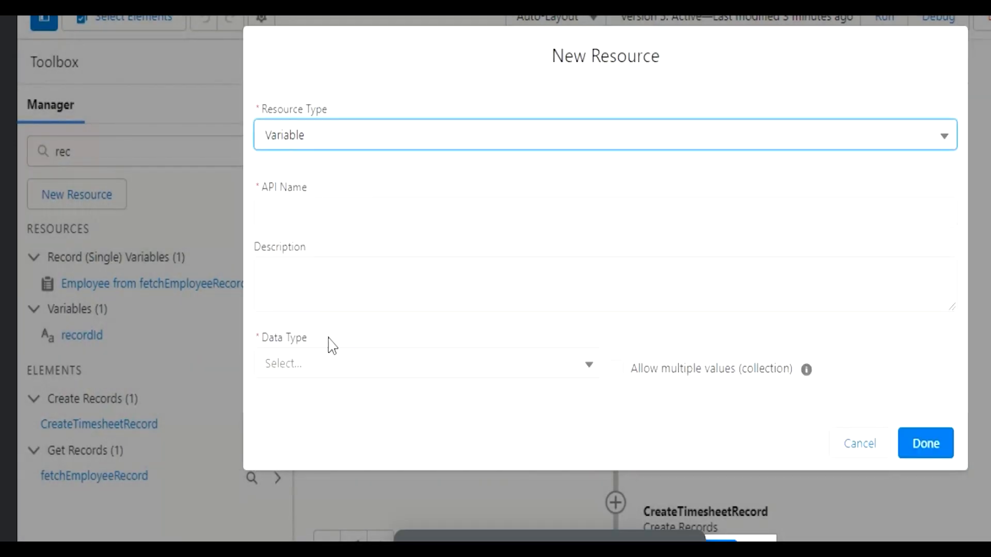
left_click(328, 356)
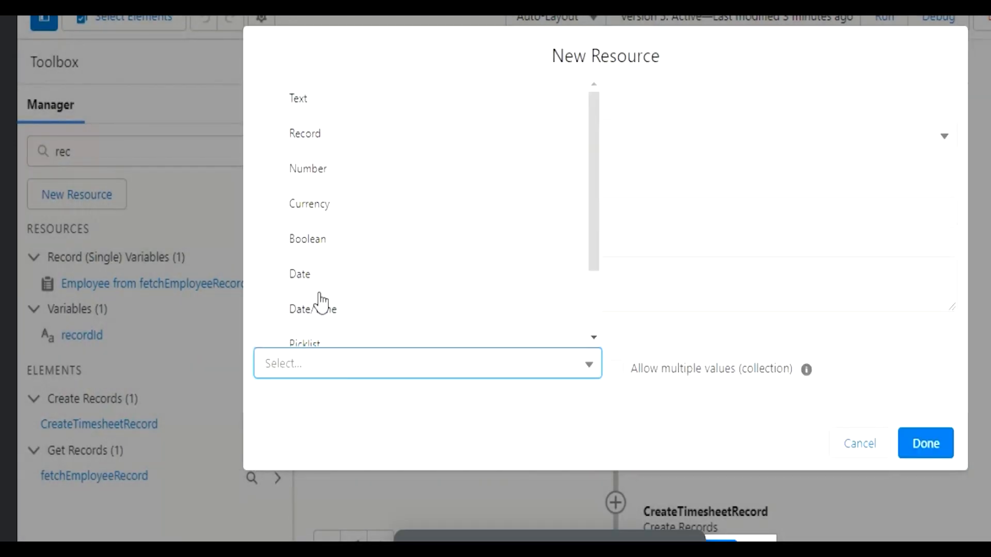
left_click(302, 115)
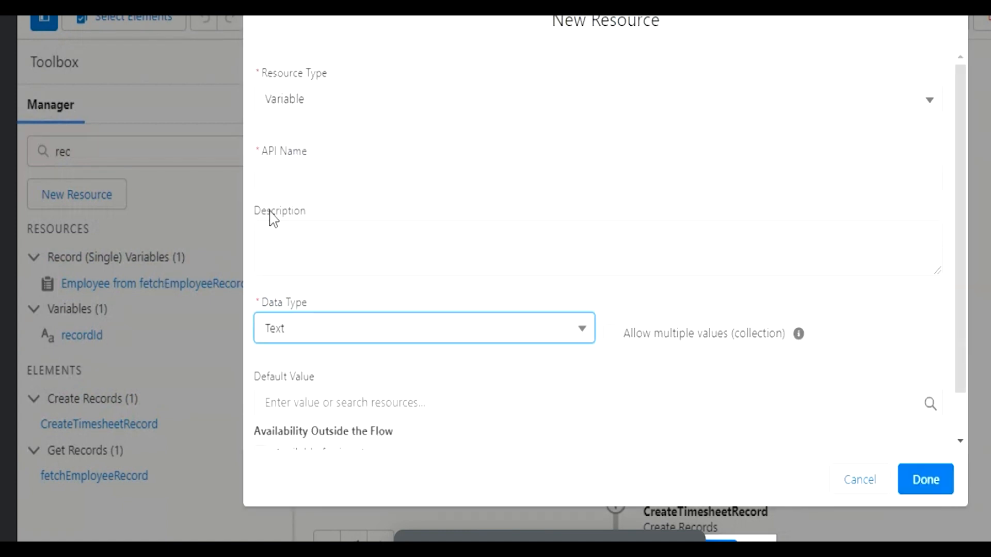
left_click(281, 186)
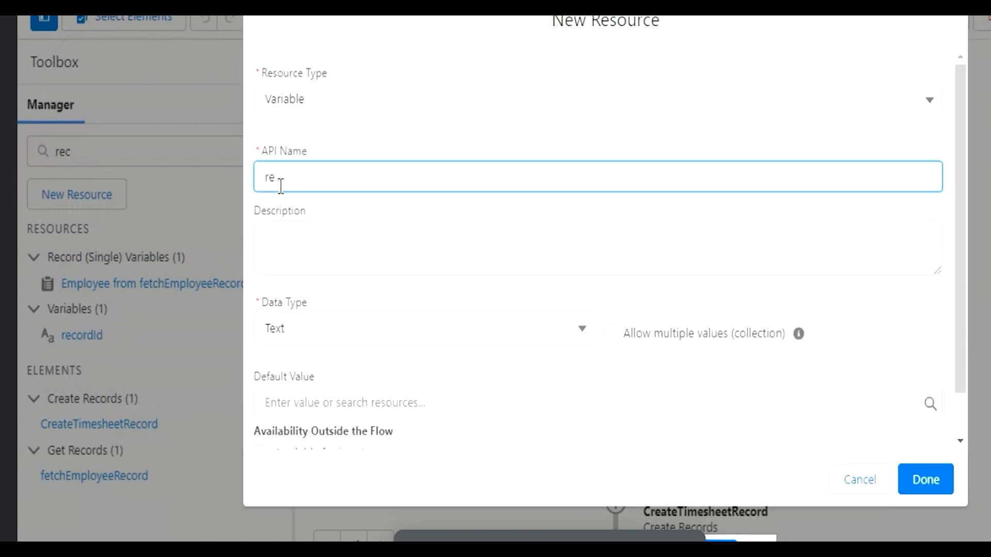
type("recordId")
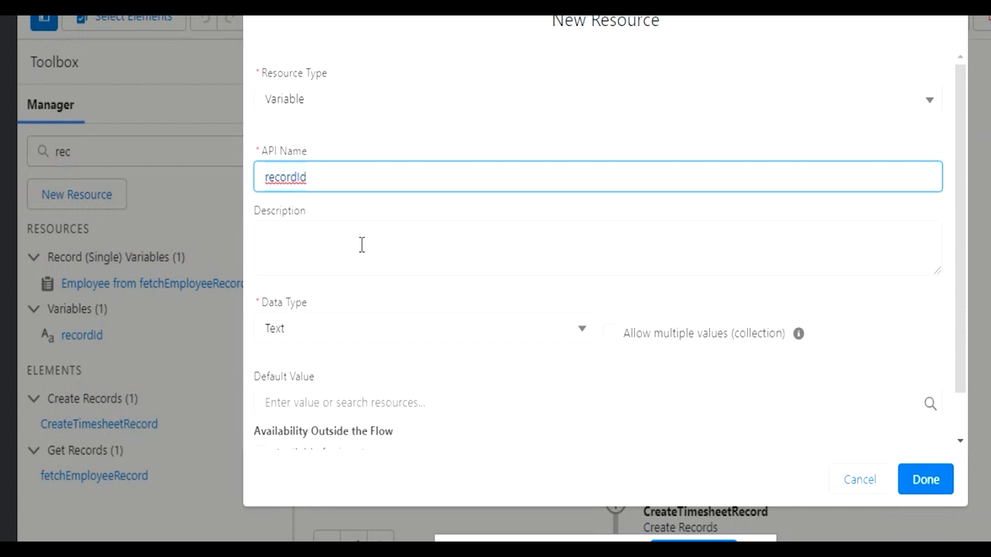
Mark the new recordId variable as available for input, check its API name, and cancel the new resource
scroll(358, 273, "down", 1)
left_click(303, 408)
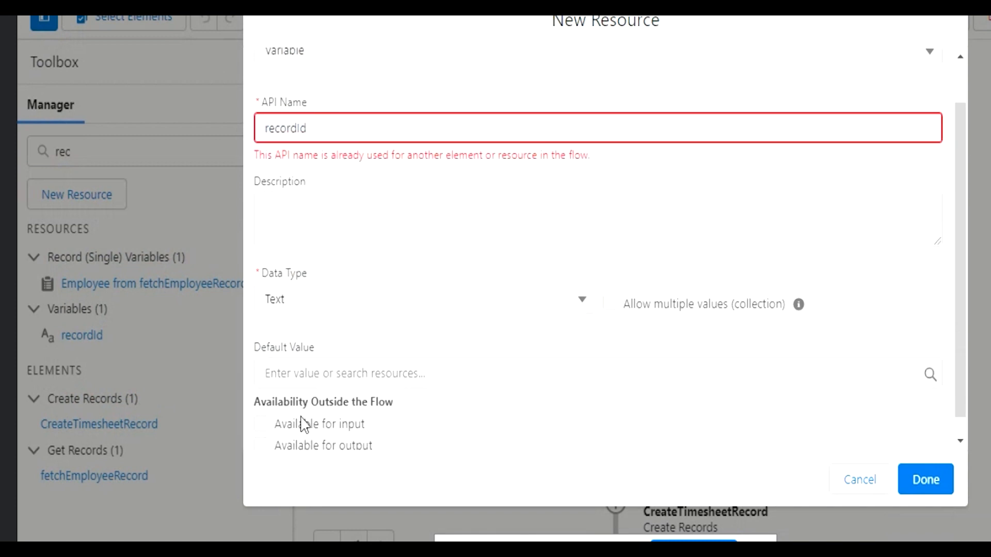
left_click(306, 426)
left_click_drag(256, 155, 605, 156)
left_click(602, 151)
scroll(378, 318, "down", 1)
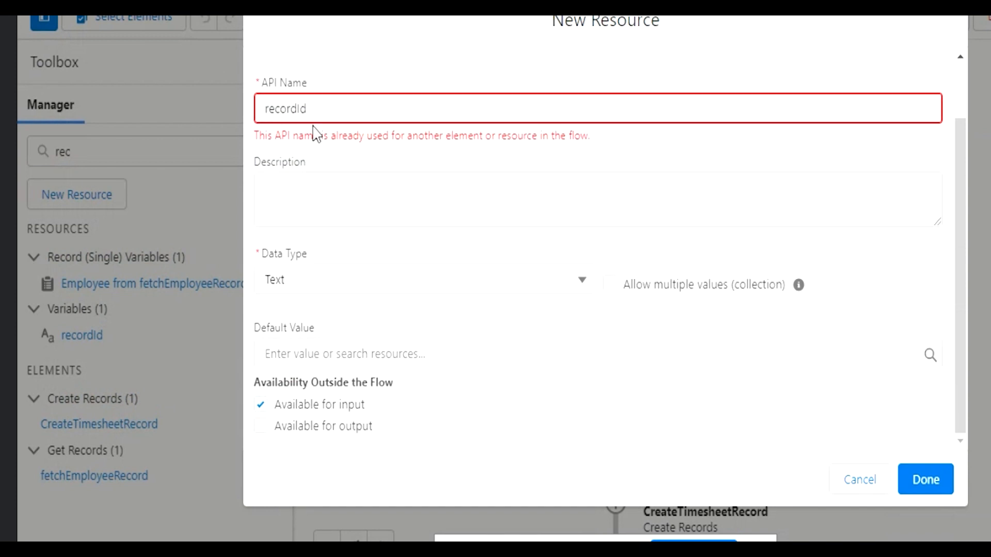
left_click(863, 493)
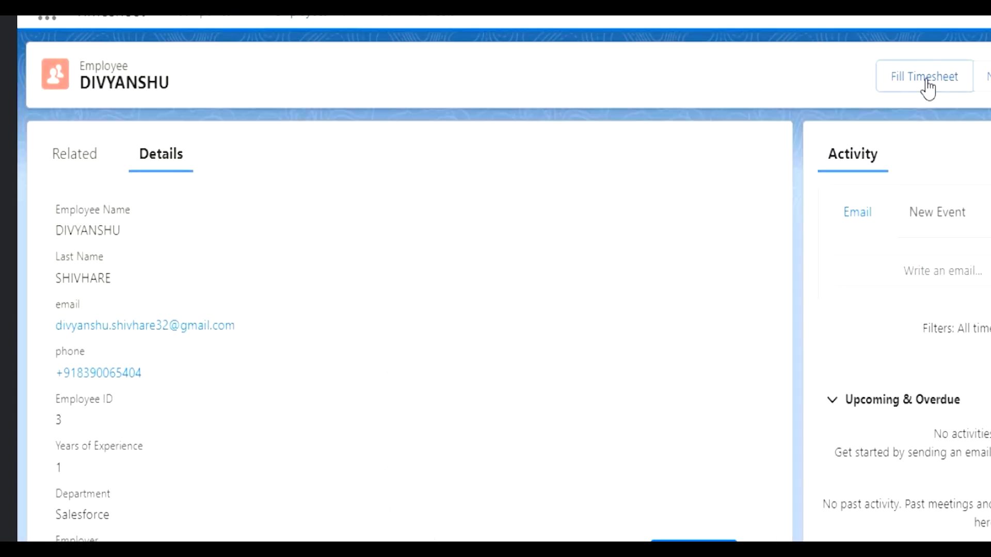
Run the Fill Timesheet action on the employee record, and switch back to the Fill Timesheet flow in Flow Builder
left_click(928, 89)
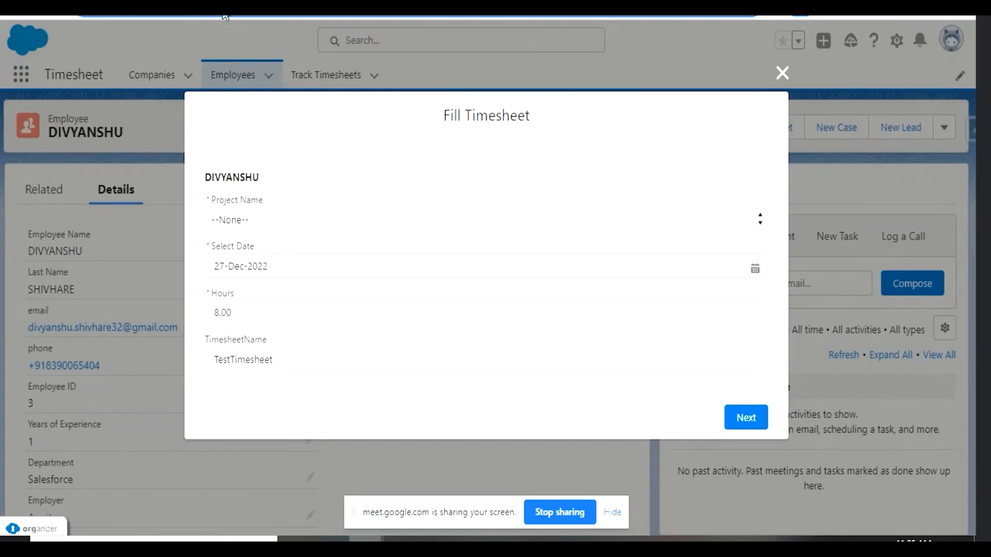
left_click(330, 4)
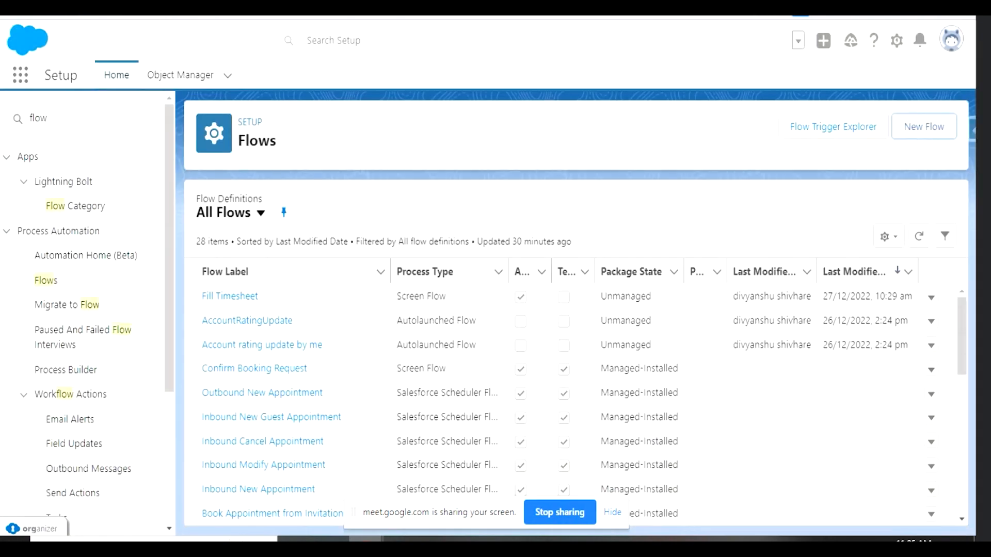
left_click(385, 4)
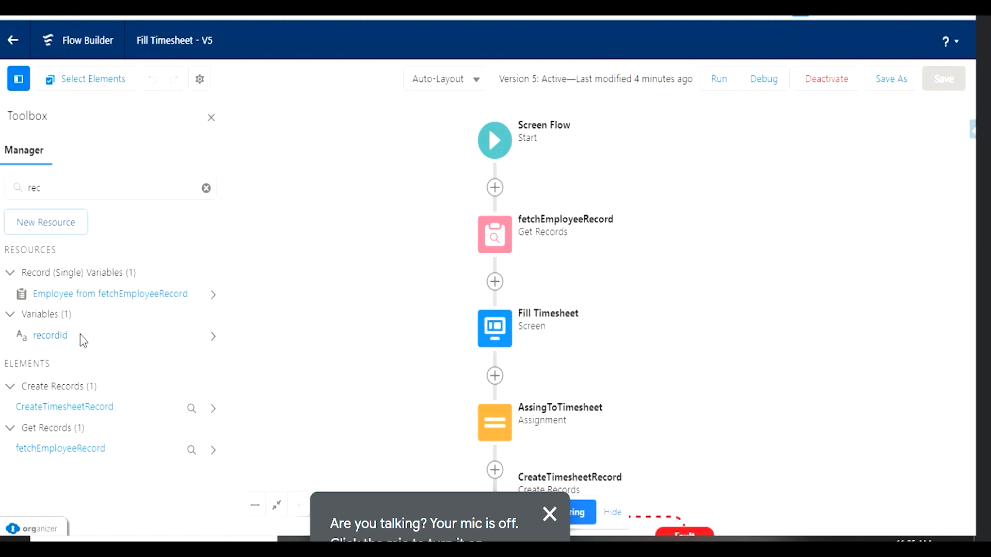
Browse the Data elements that can be added right after the flow's Start, and close the list without adding one
left_click(499, 197)
scroll(465, 371, "down", 5)
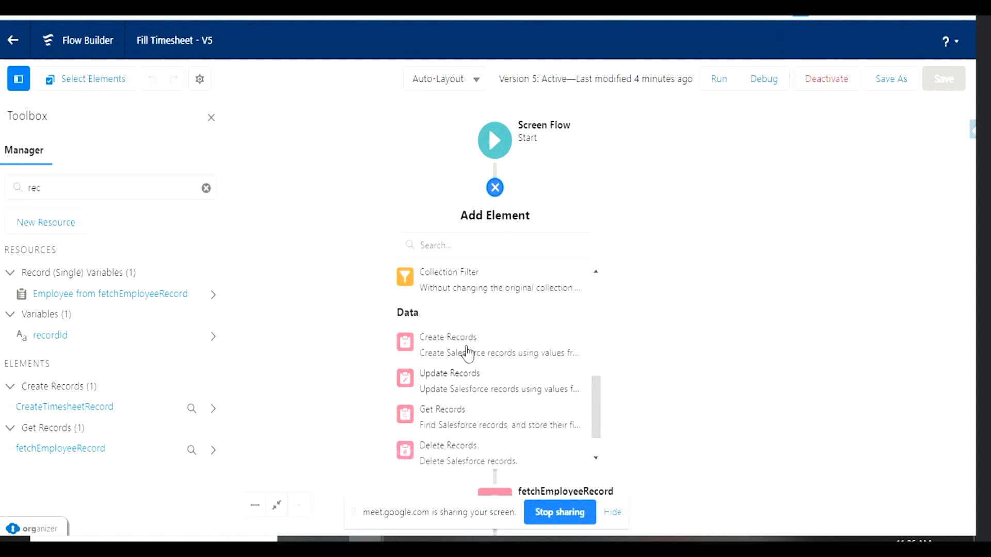
left_click(765, 349)
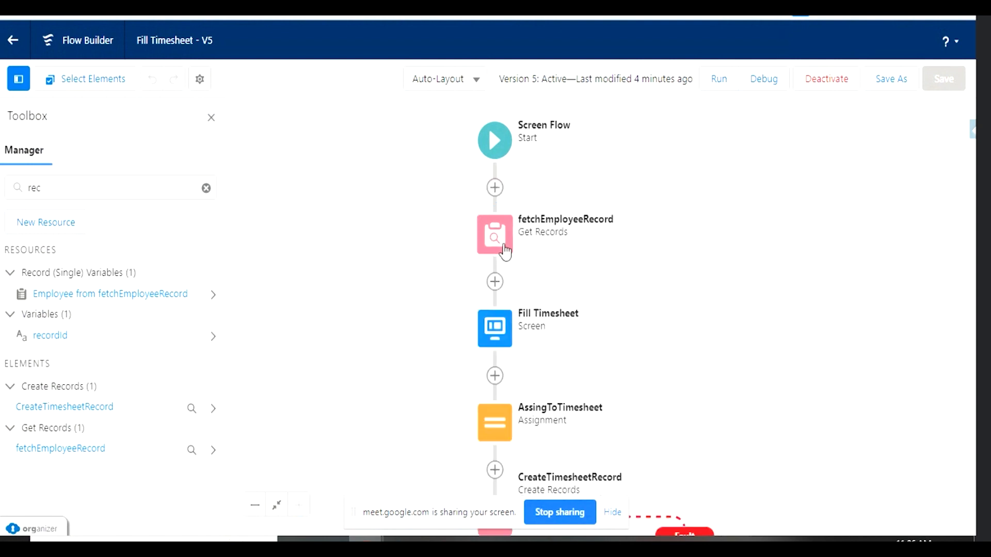
Open the fetchEmployeeRecord Get Records element for editing and examine its label, API name and description fields
double_click(503, 245)
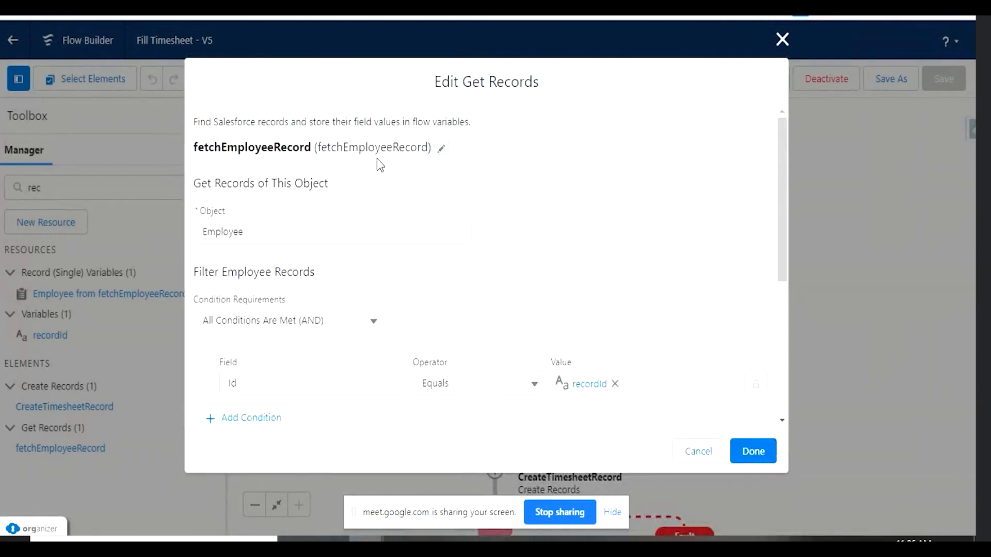
left_click(442, 149)
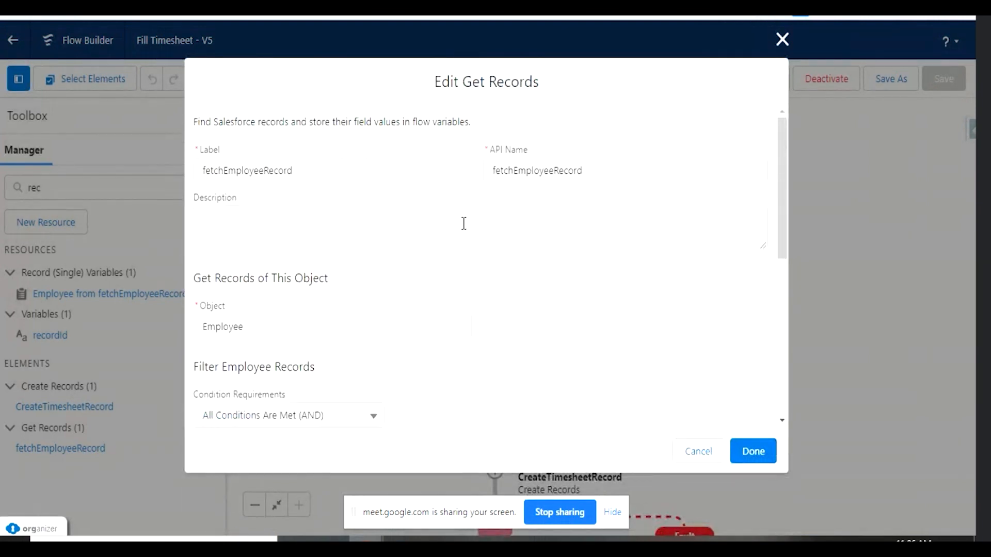
left_click(319, 168)
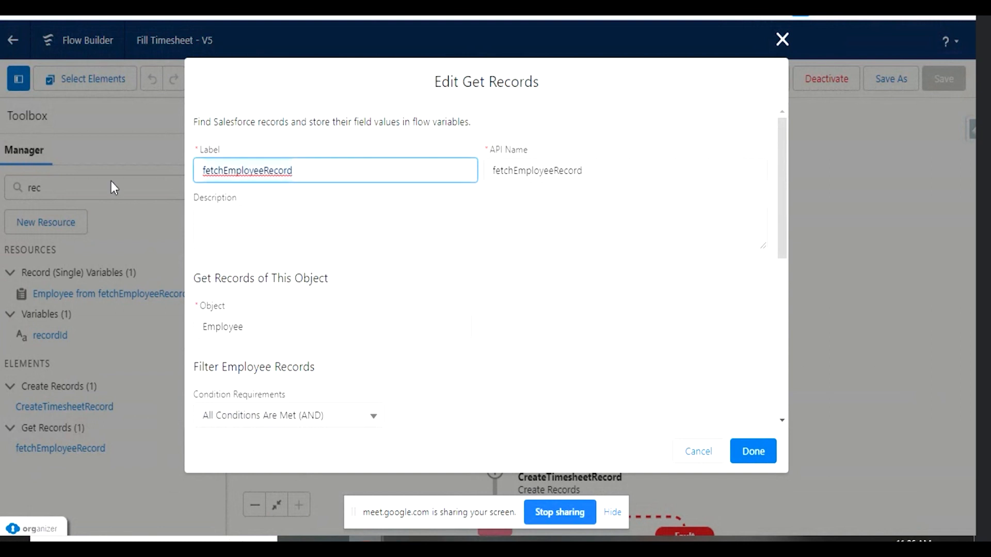
left_click(400, 203)
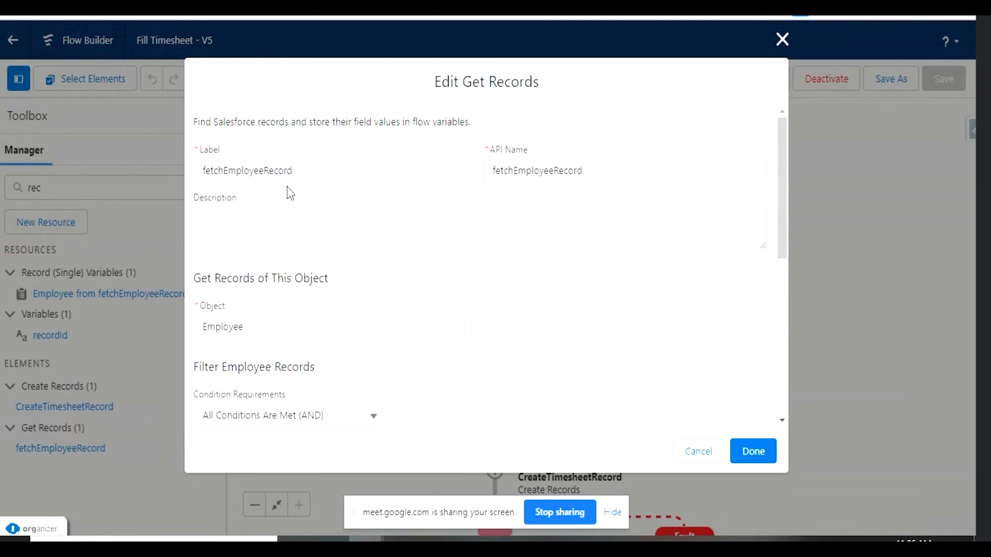
left_click(313, 176)
left_click(355, 203)
Review the element's object, Id filter condition, sort order and record storage options, and finish editing it
scroll(354, 222, "down", 2)
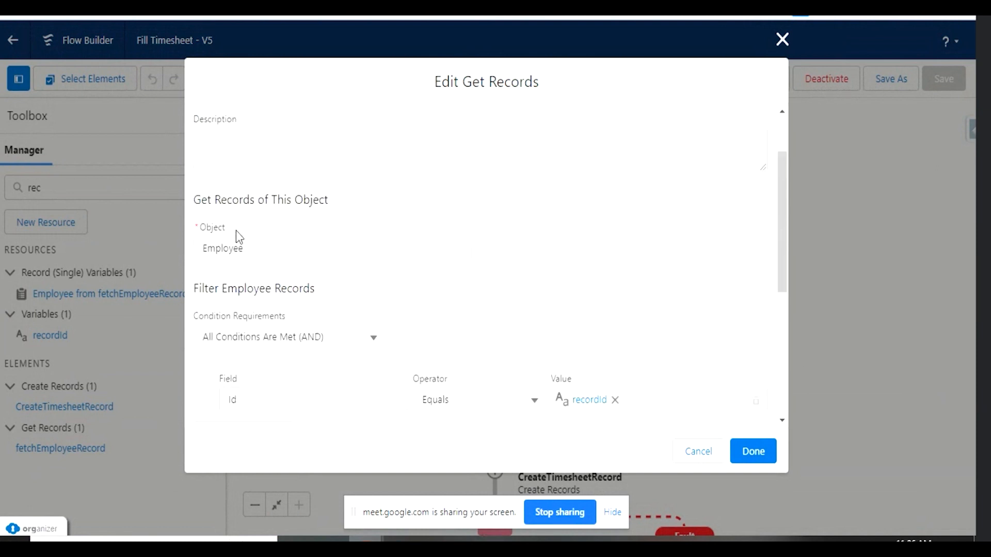
scroll(406, 310, "down", 4)
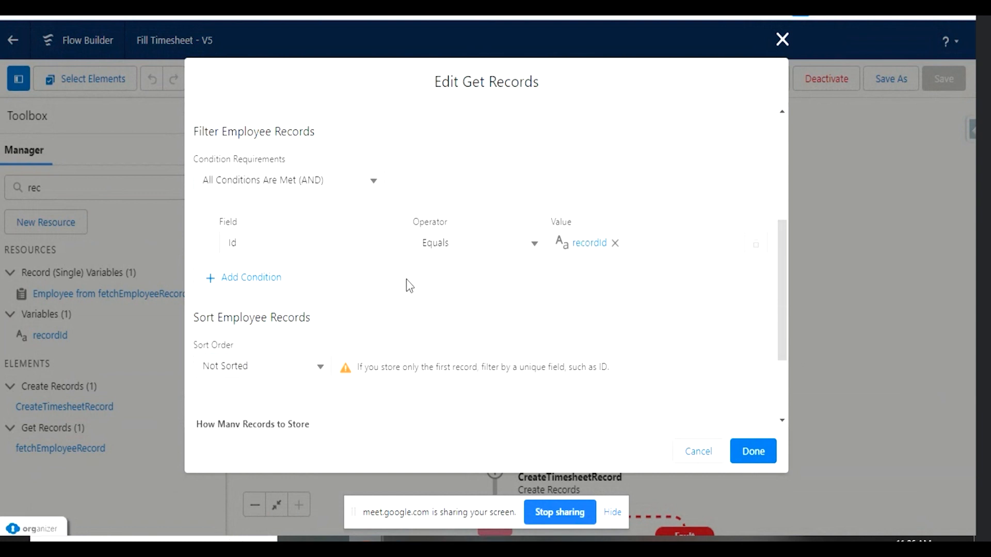
scroll(321, 328, "down", 3)
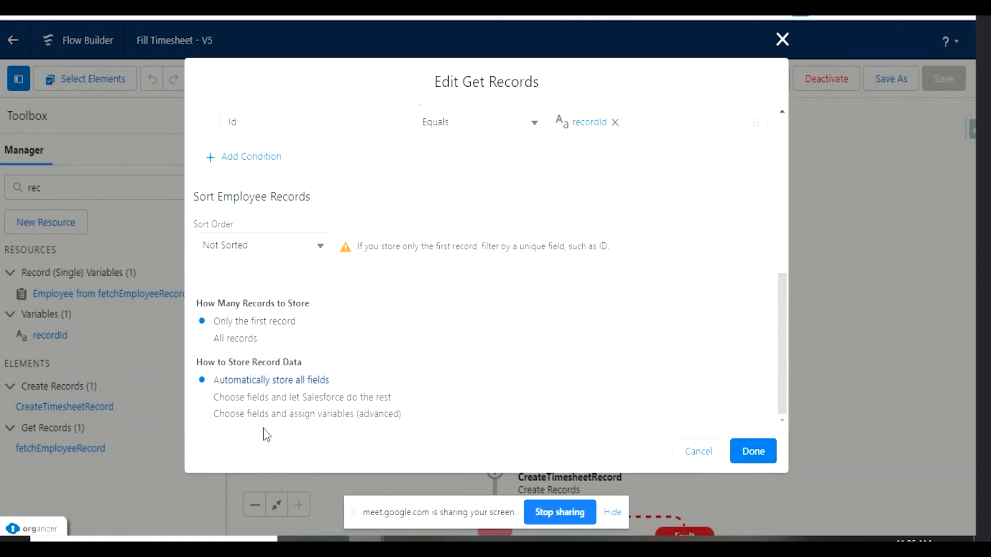
left_click(755, 451)
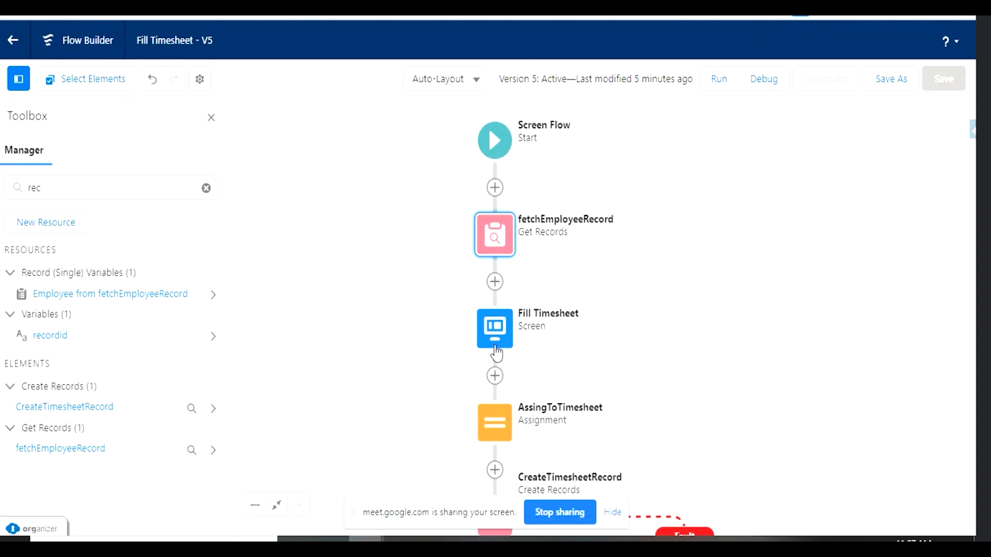
Switch to the employee record to examine the employee name shown in the Fill Timesheet form, and return to Flow Builder
left_click_drag(397, 336, 388, 277)
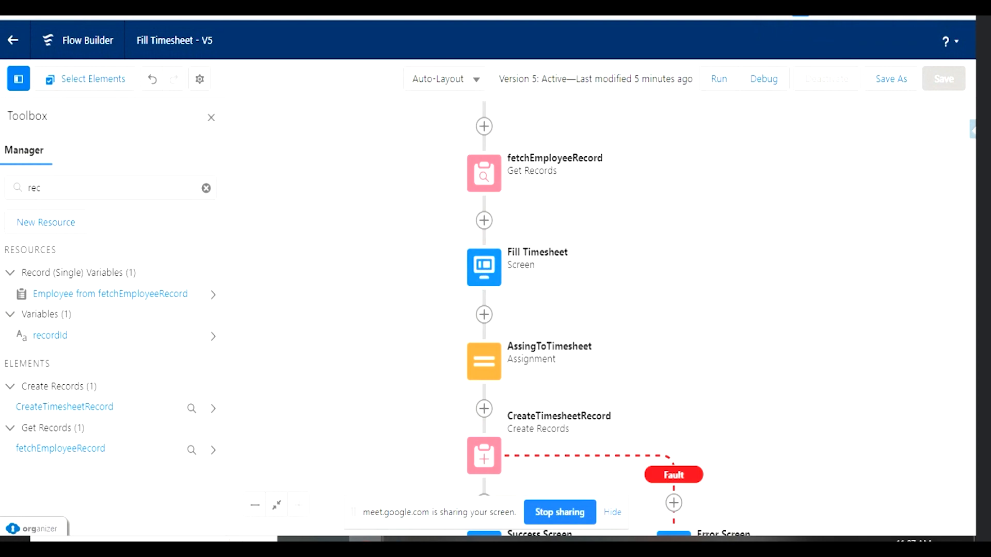
left_click(113, 8)
left_click(780, 74)
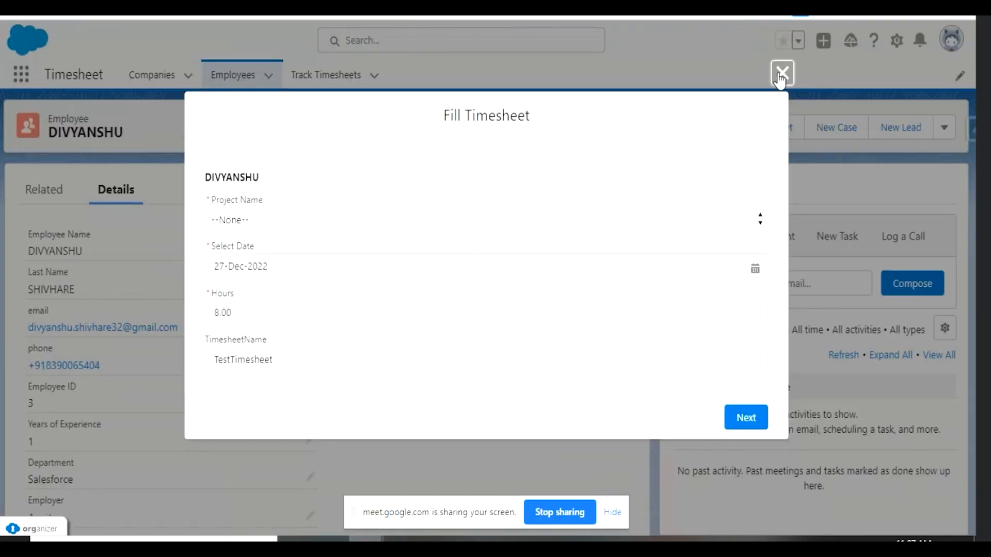
left_click(769, 124)
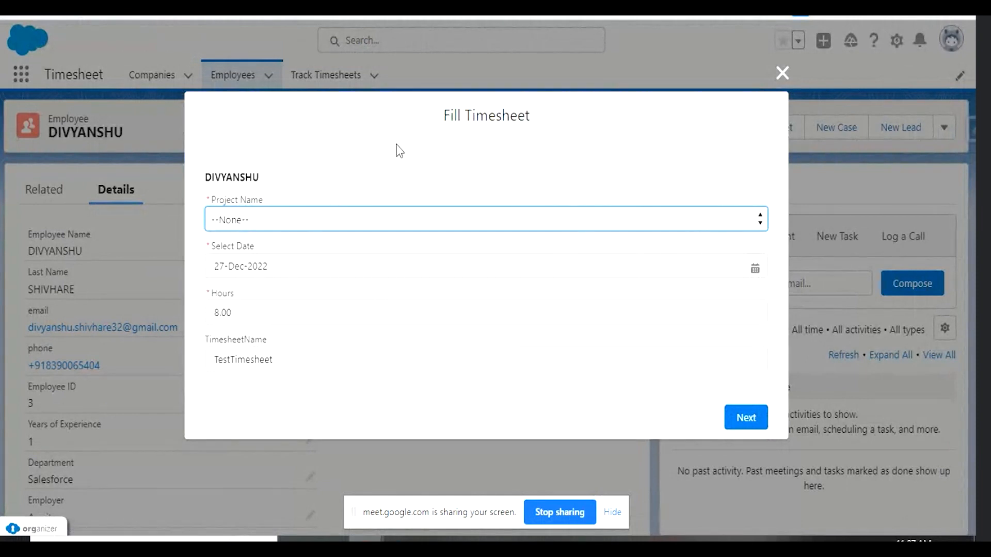
left_click(256, 177)
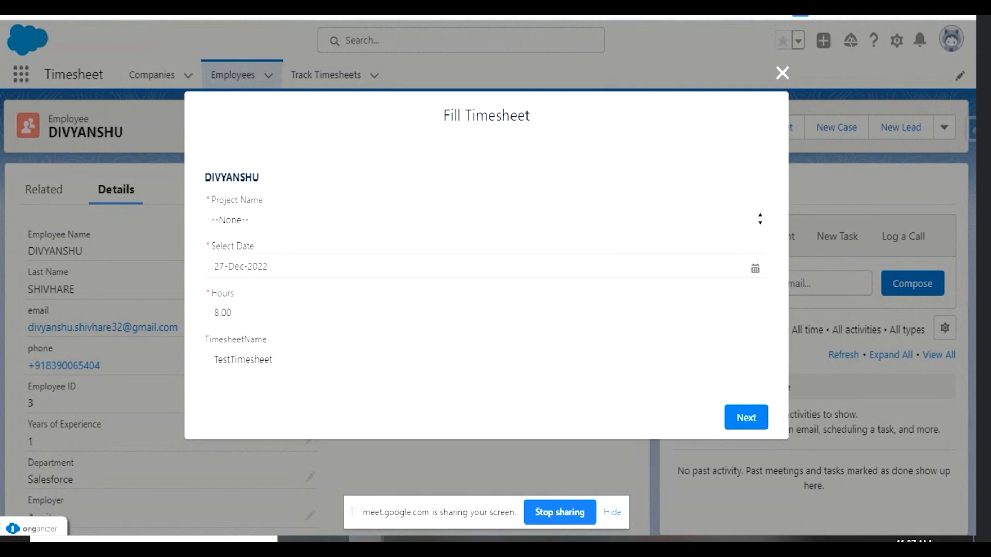
left_click(320, 7)
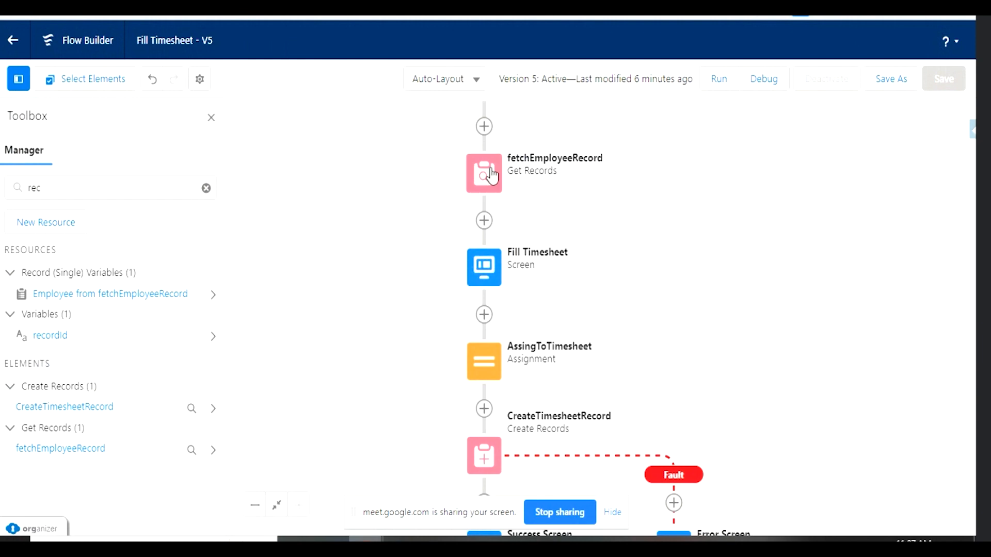
In the Fill Timesheet screen element, insert "Time sheet For" before {!fetchEmployeeRecord.Name} in the employee name display text
double_click(491, 266)
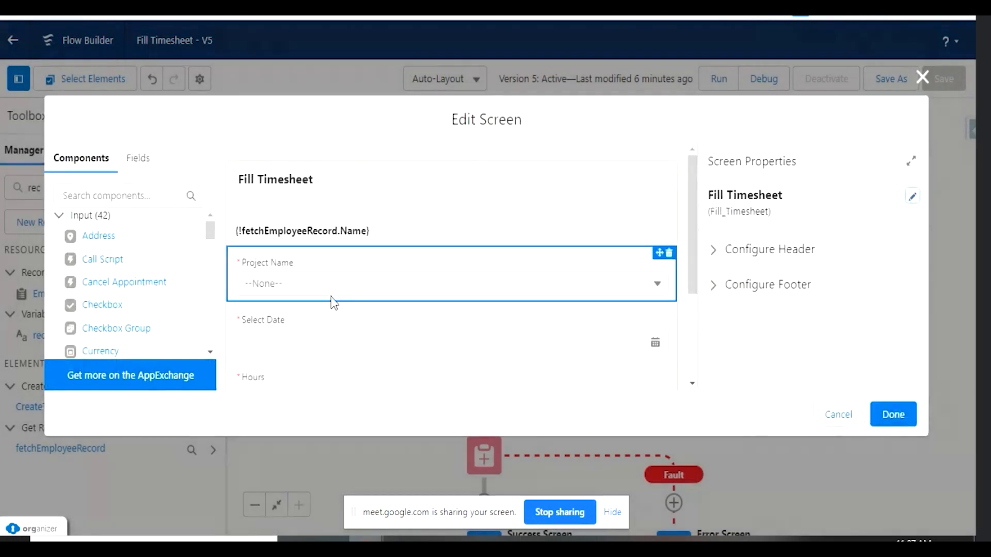
left_click(364, 231)
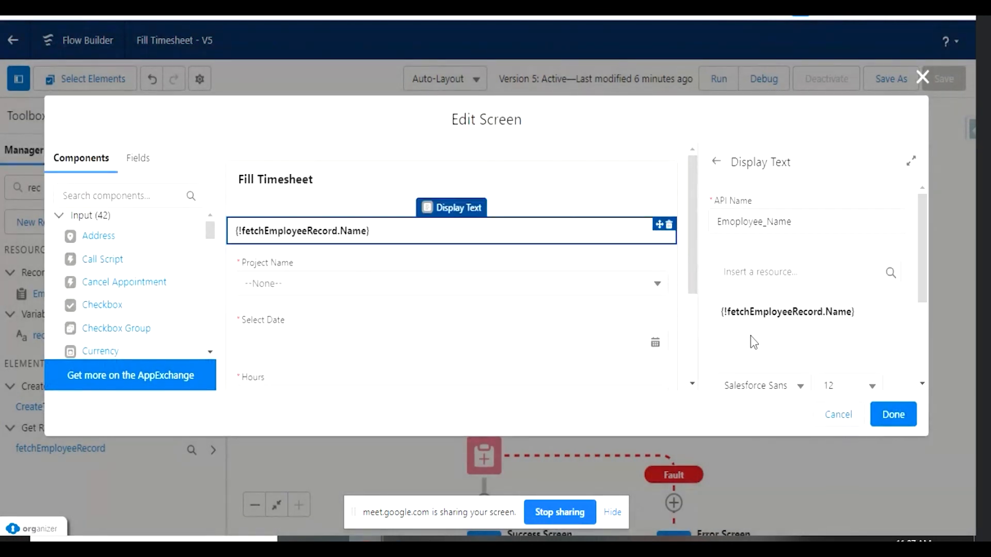
left_click(722, 316)
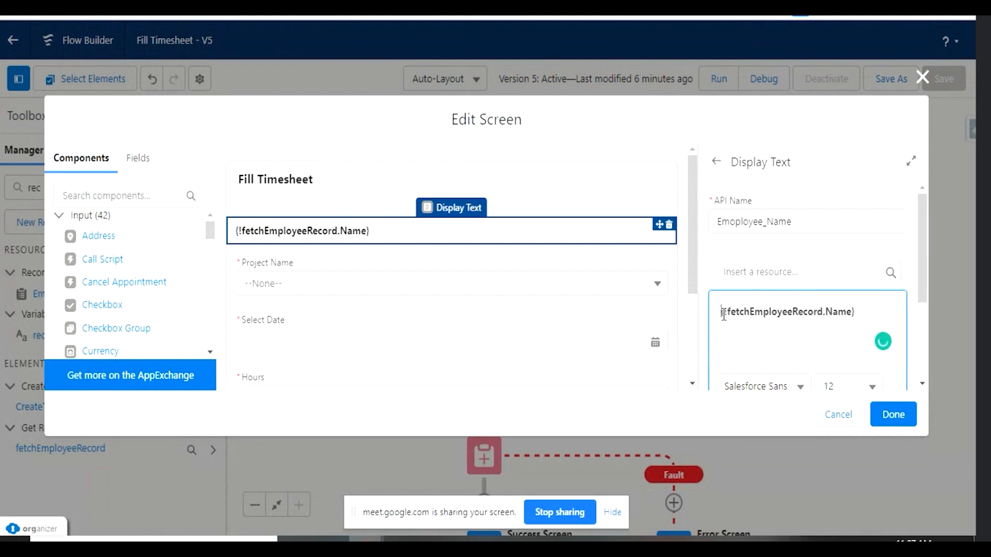
type("Time sheet ")
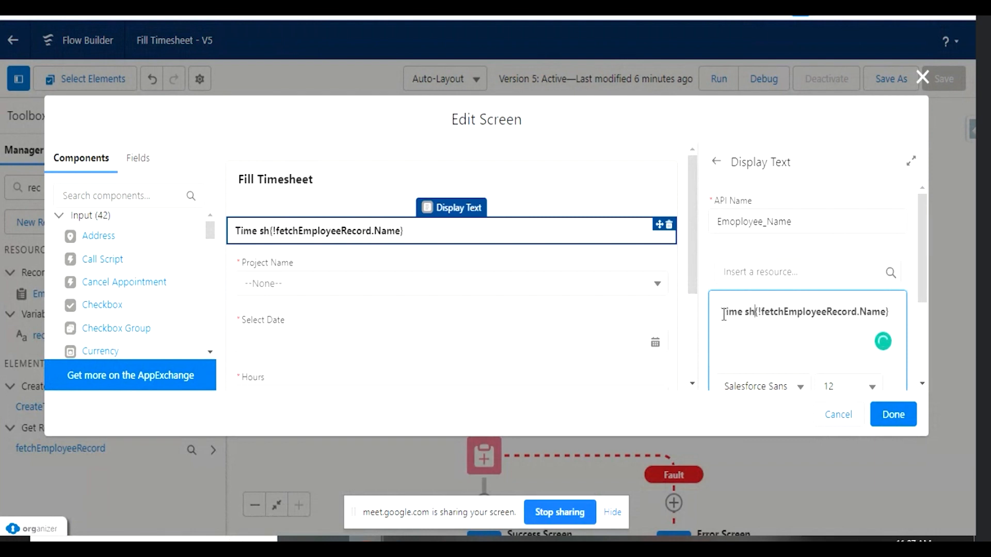
type("For")
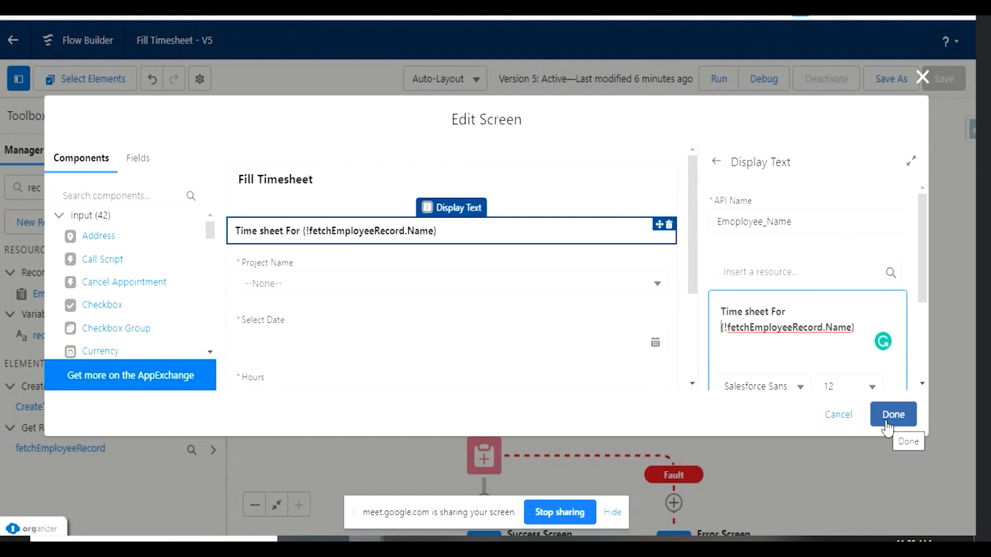
Clear the default value of the TimesheetName text component and make the field required
scroll(561, 318, "down", 3)
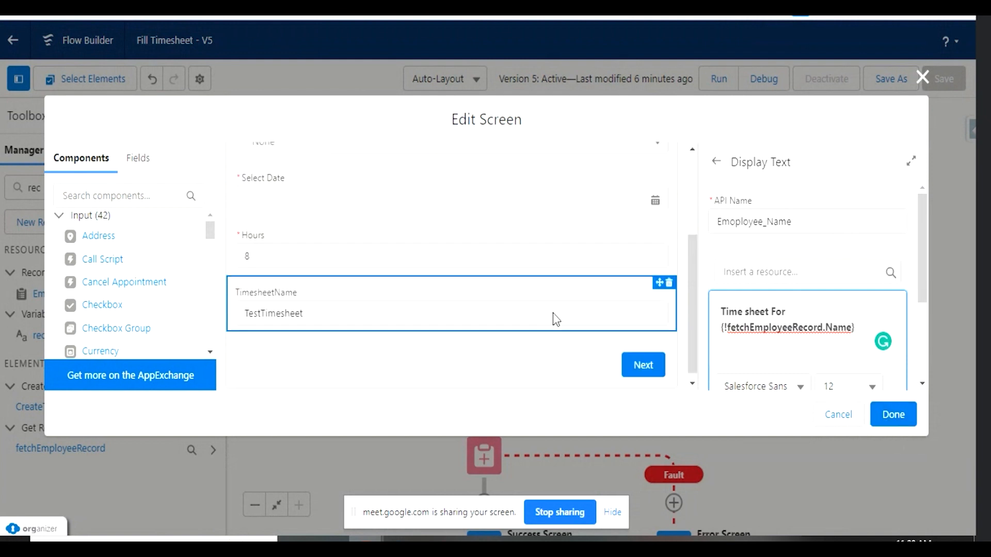
left_click(420, 307)
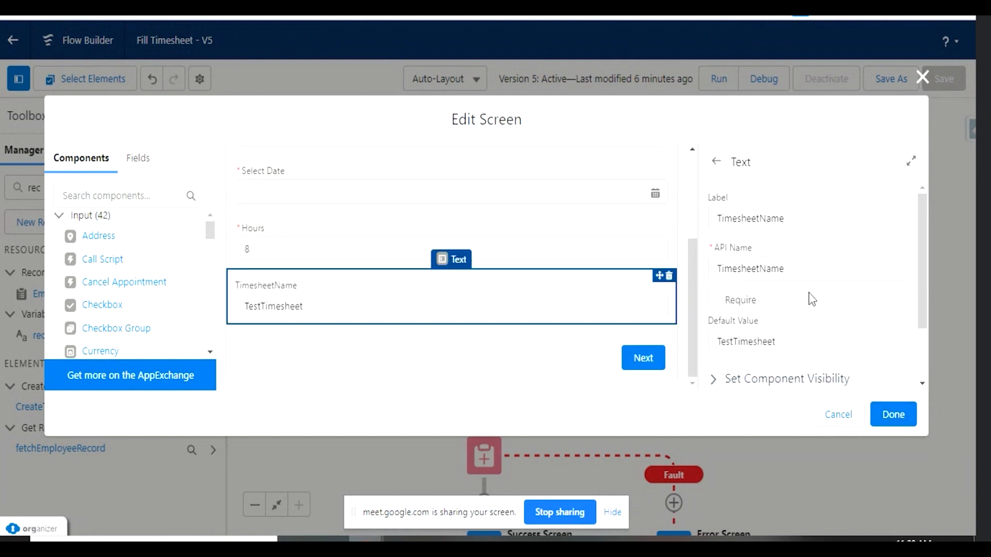
scroll(810, 299, "down", 2)
left_click(789, 257)
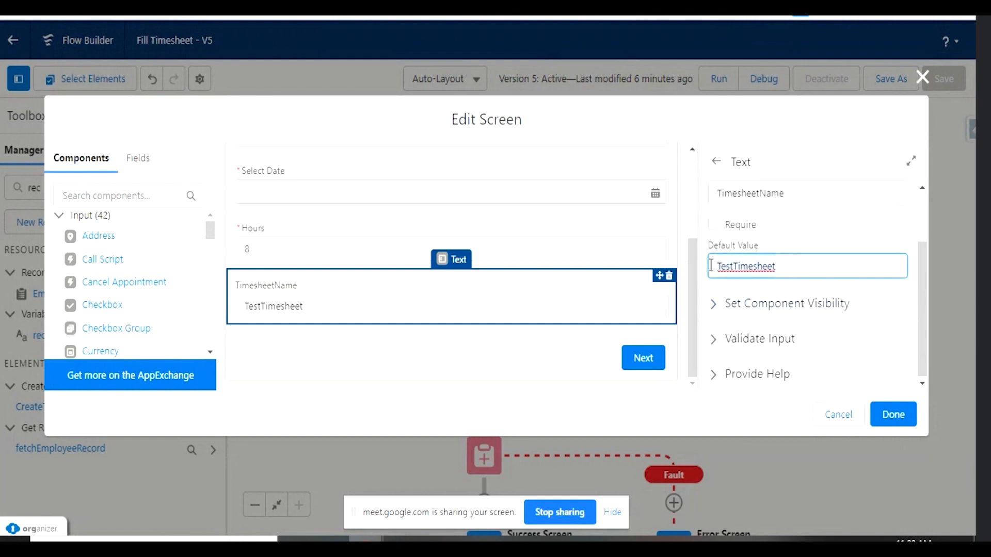
key("ctrl+a")
key("BackSpace")
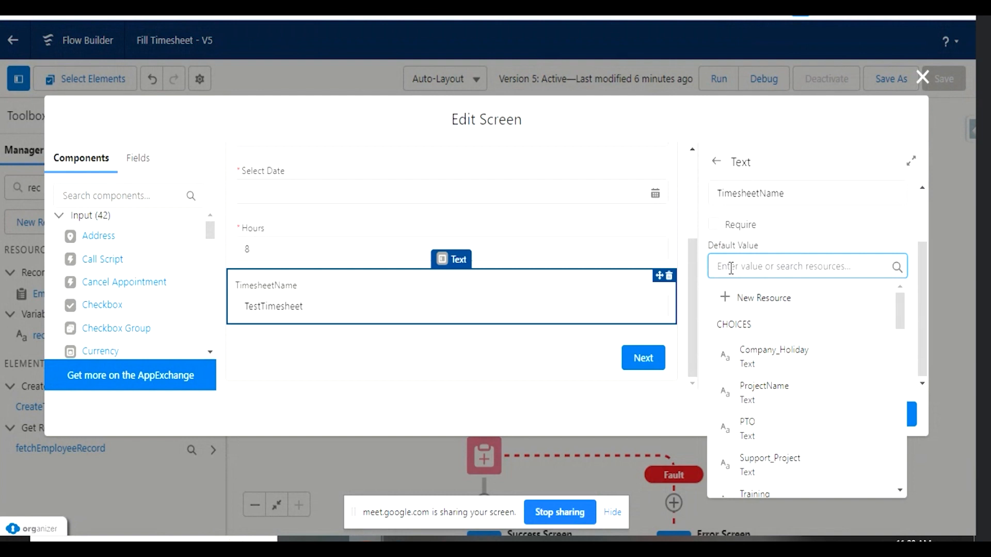
left_click(714, 225)
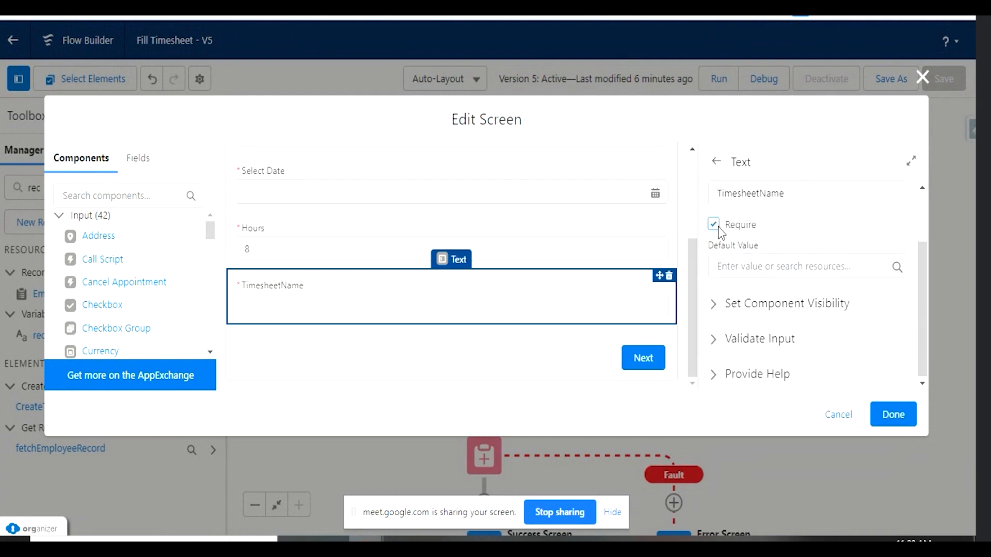